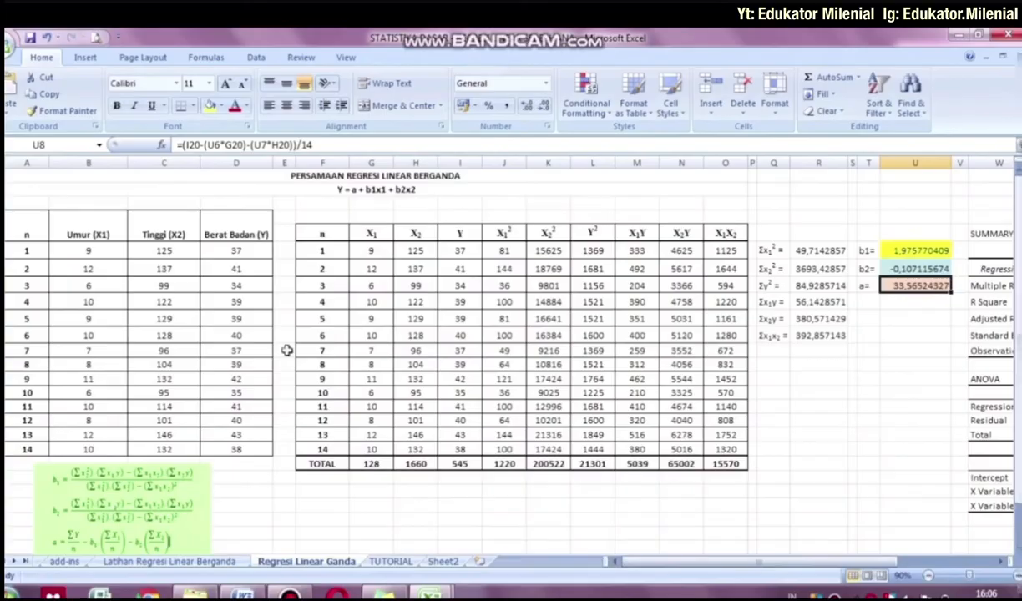
Step: Review the finished example on the Regresi Linear Ganda sheet, from the calculation tables across to the summary output and regression equation
click(260, 177)
click(842, 304)
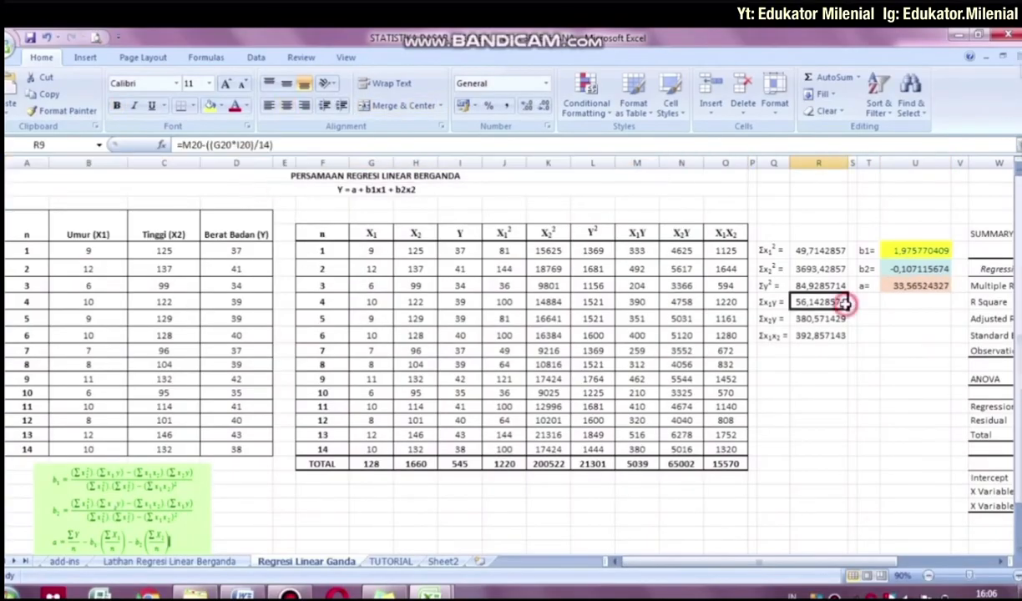
key(Right)
key(Right)
key(Right)
key(Right)
key(Right)
key(Right)
key(Right)
key(Right)
key(Right)
key(Right)
key(Right)
key(Right)
key(Right)
key(Right)
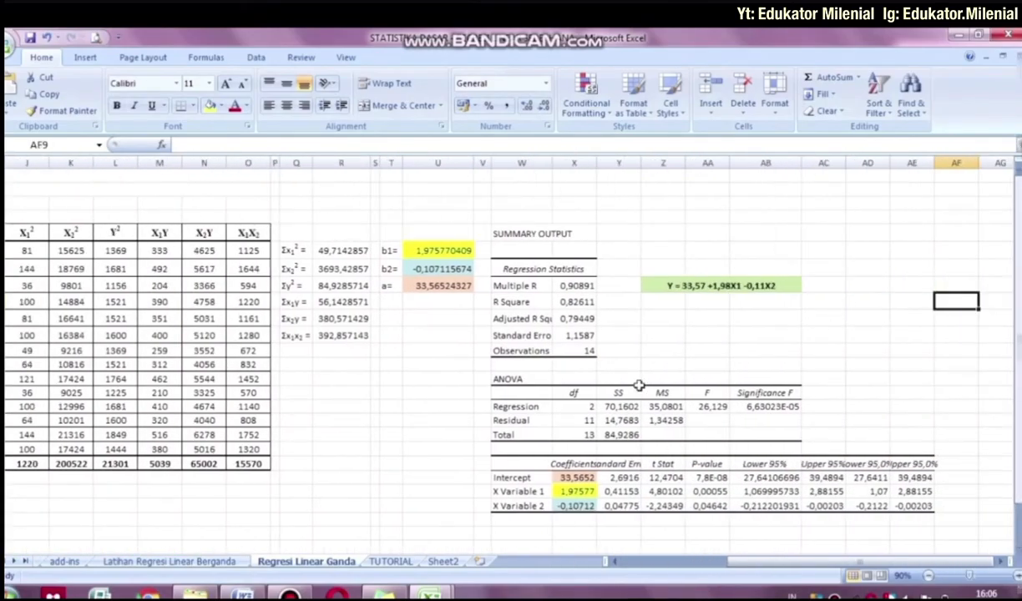
Step: Switch to the TUTORIAL sheet and look over its title rows and overall layout, from the source data across to the coefficient cells
click(393, 562)
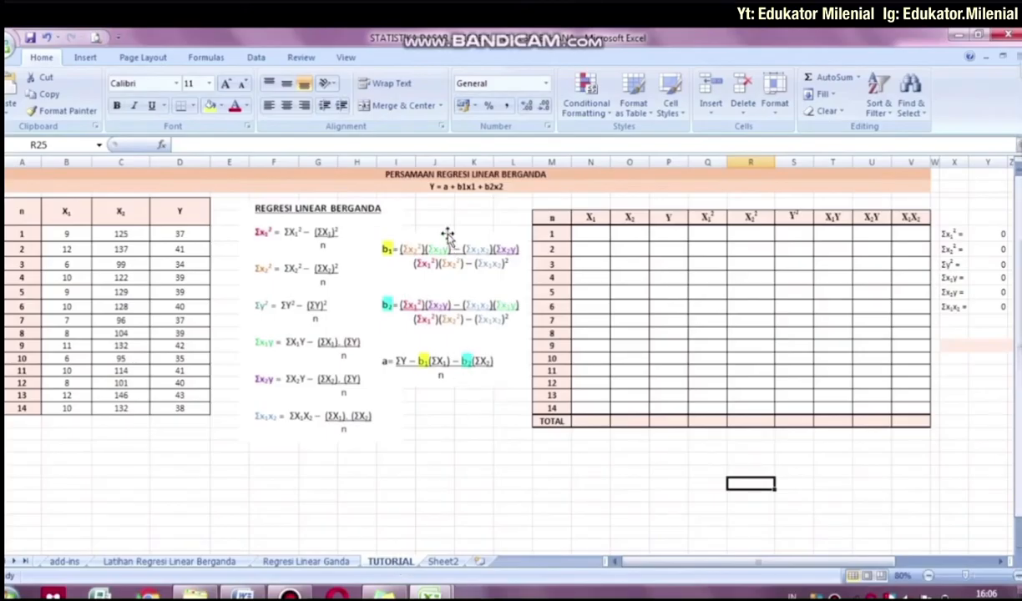
click(428, 173)
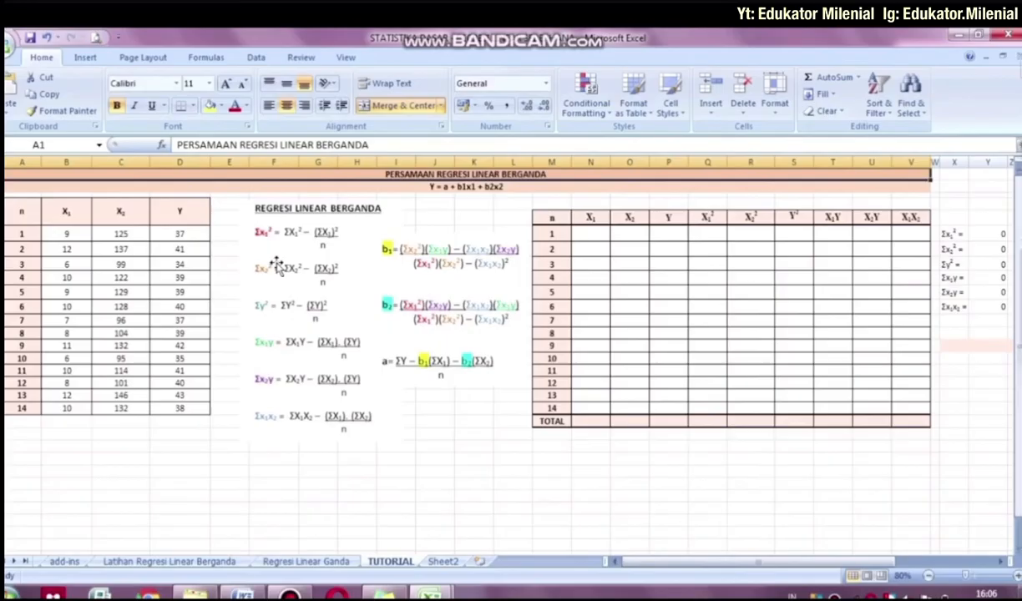
key(shift+Right)
key(shift+Right)
key(shift+Right)
key(shift+Right)
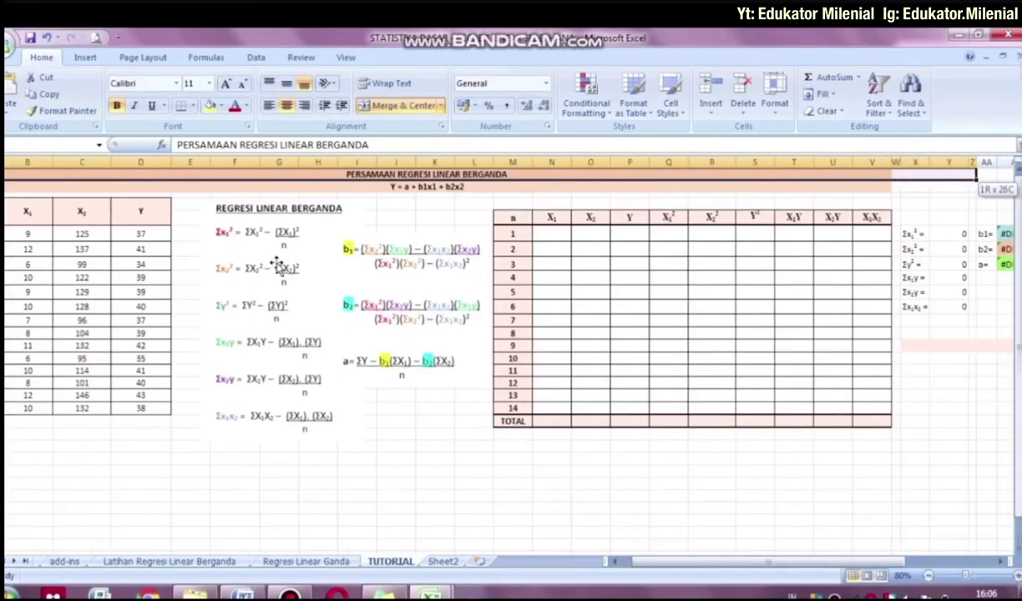
key(shift+Right)
key(shift+Right)
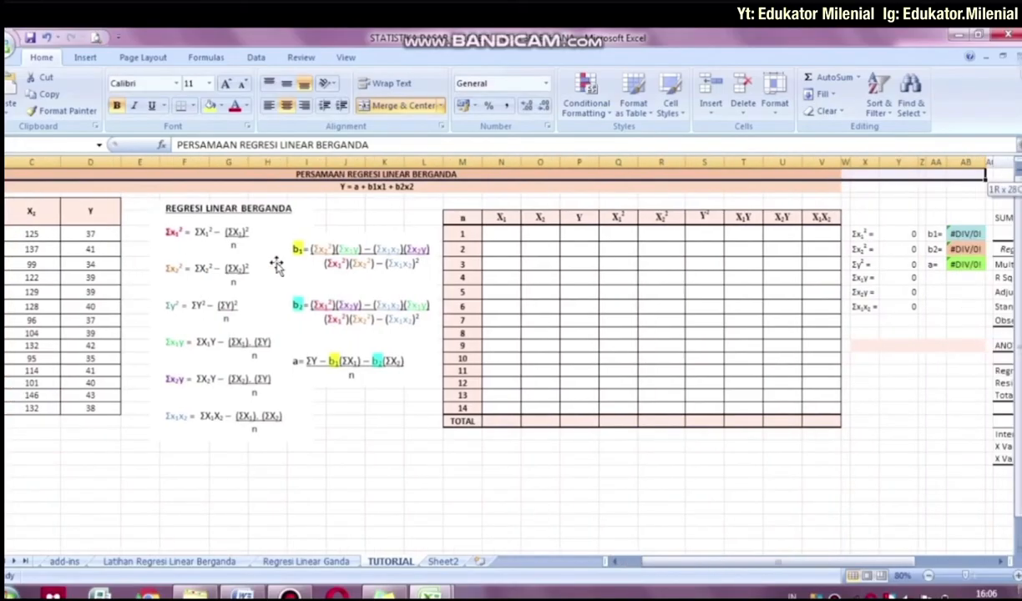
key(shift+Down)
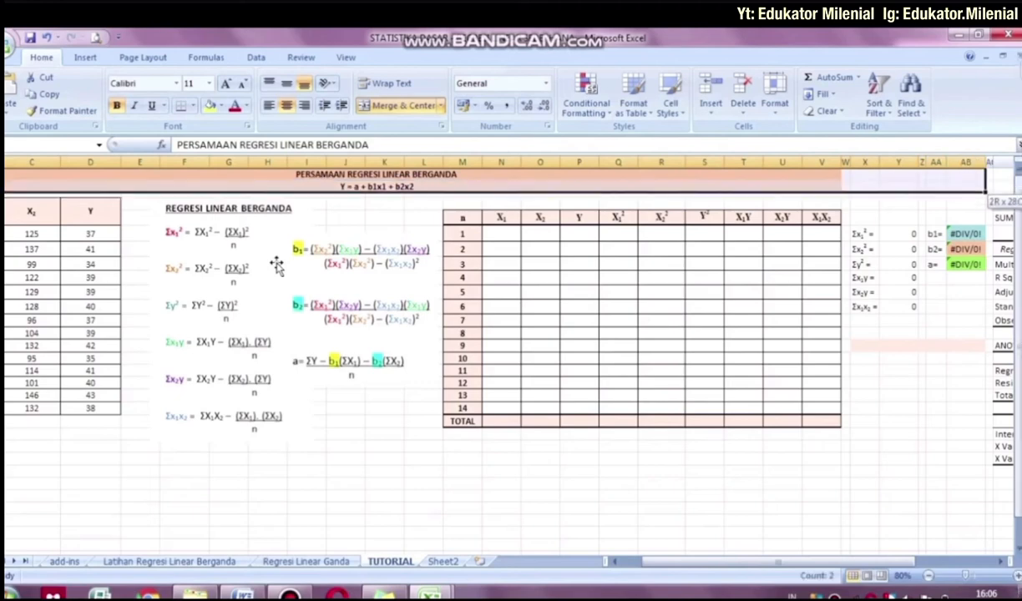
key(shift+Down)
key(shift+Down)
key(shift+Down)
key(shift+Down)
key(shift+Down)
key(shift+Down)
key(shift+Down)
key(shift+Down)
key(shift+Down)
key(shift+Down)
key(shift+Down)
key(shift+Down)
key(shift+Down)
key(shift+Down)
key(shift+Down)
key(shift+Down)
key(shift+Down)
key(shift+Down)
key(shift+Down)
key(shift+Down)
key(ctrl+Home)
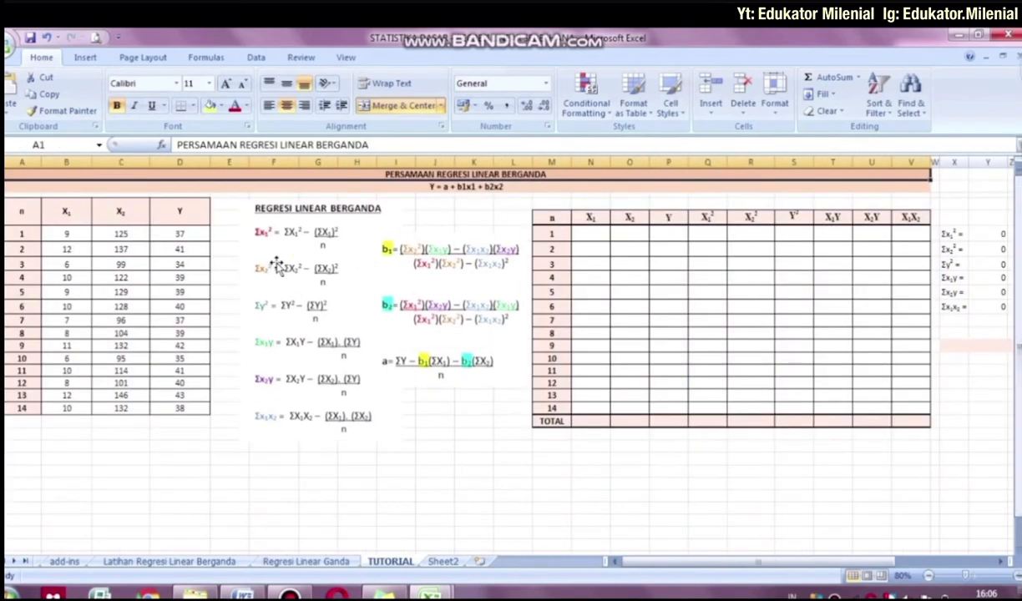
key(Down)
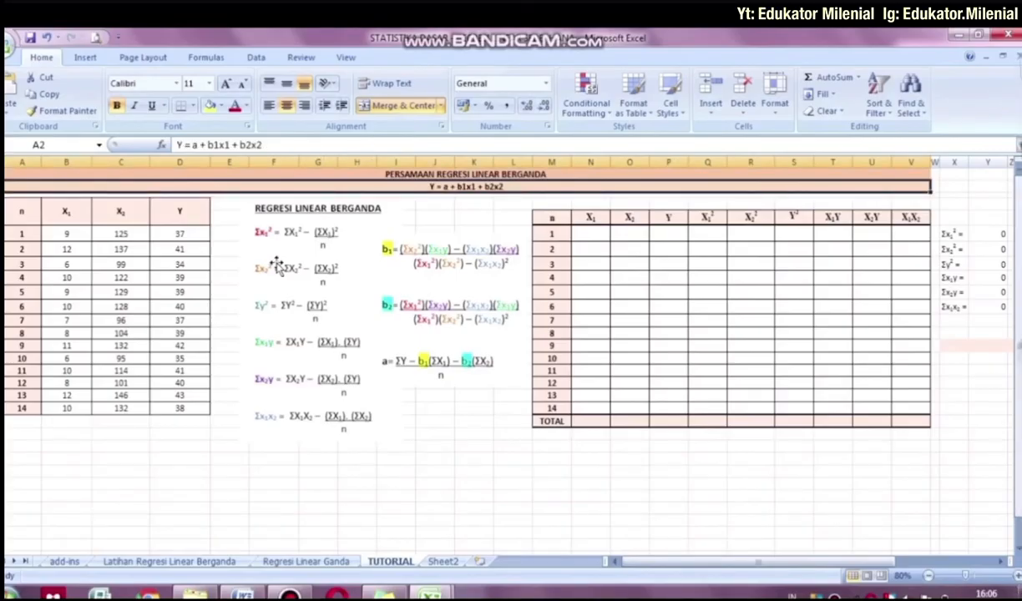
Step: Examine the source data table, the X1 and X2 columns, both formula pictures and the whole calculation table
drag(15, 211, 192, 407)
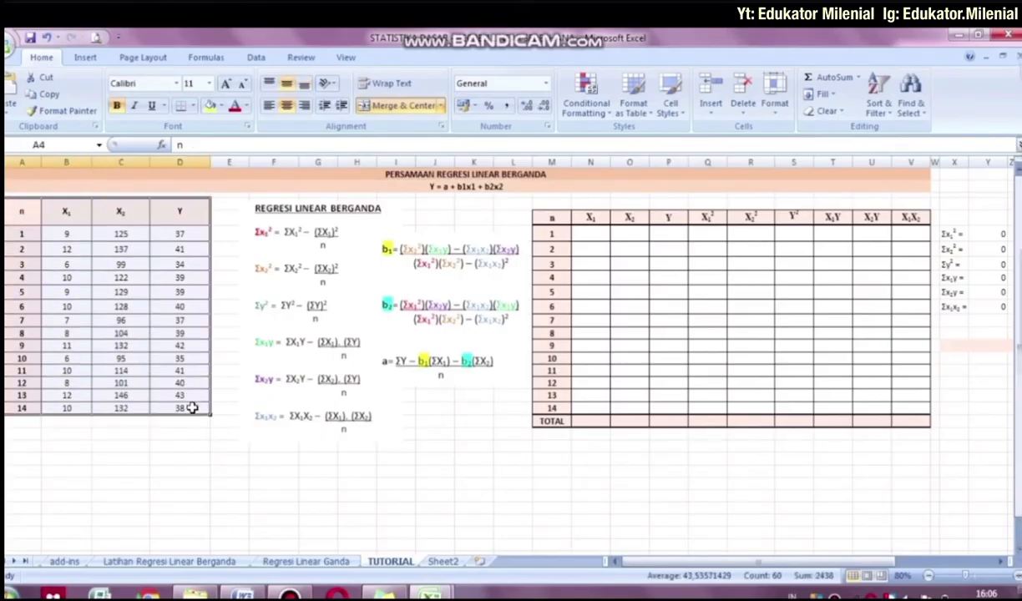
click(136, 278)
drag(75, 223, 117, 405)
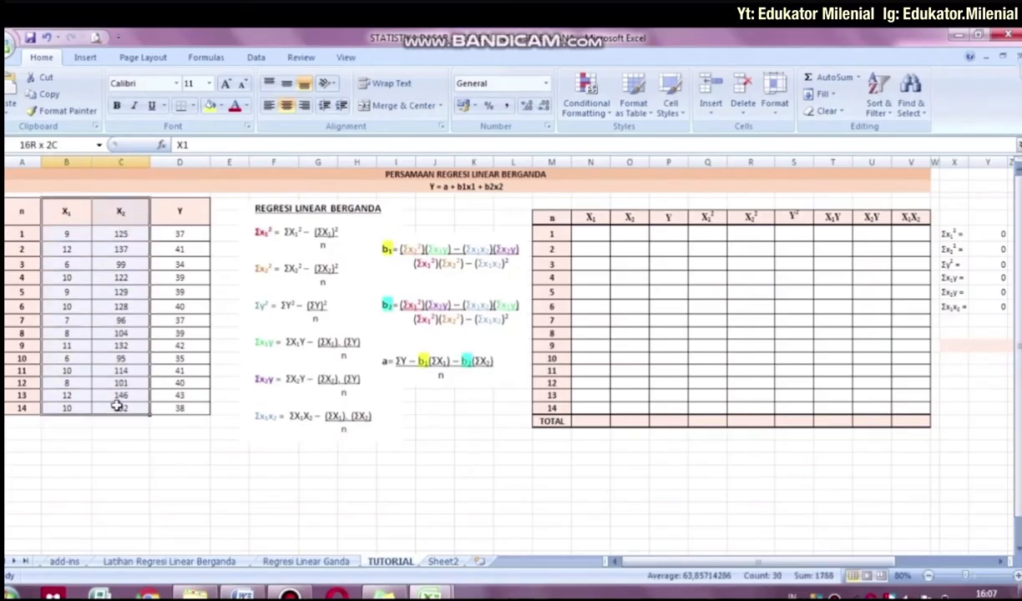
click(219, 469)
click(298, 301)
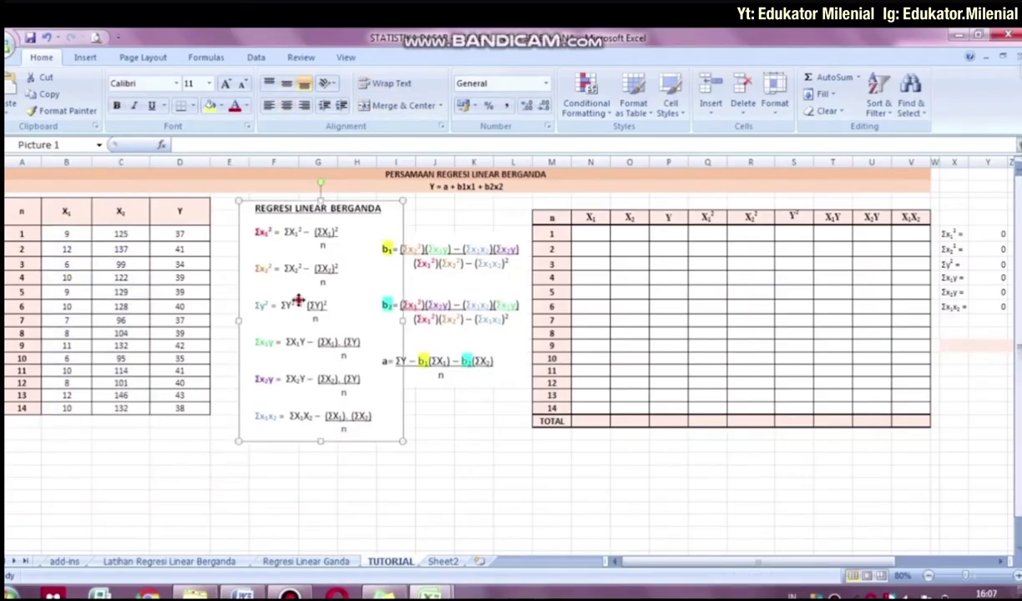
click(436, 331)
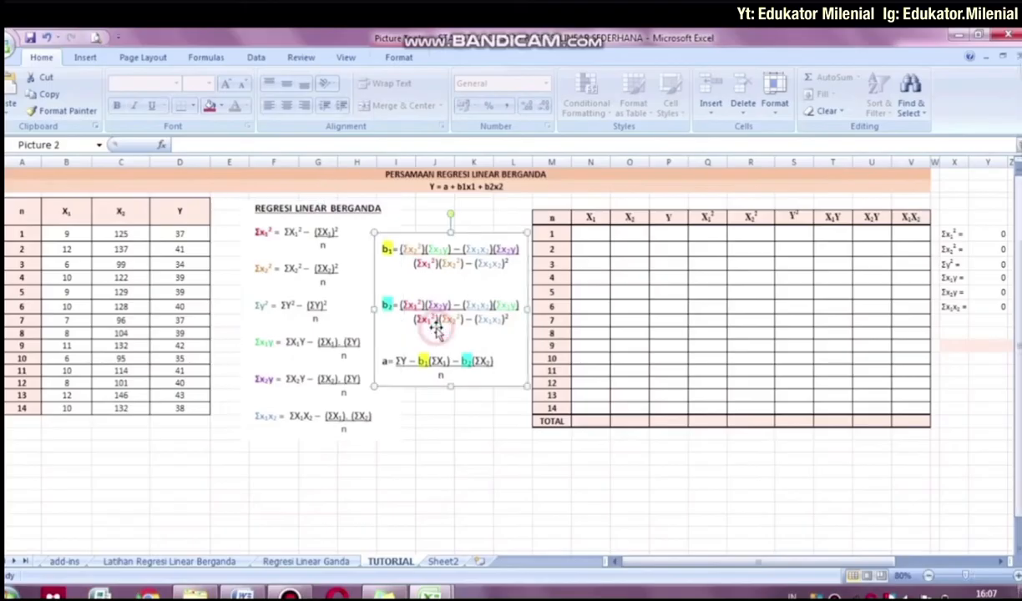
click(551, 333)
drag(548, 214, 907, 425)
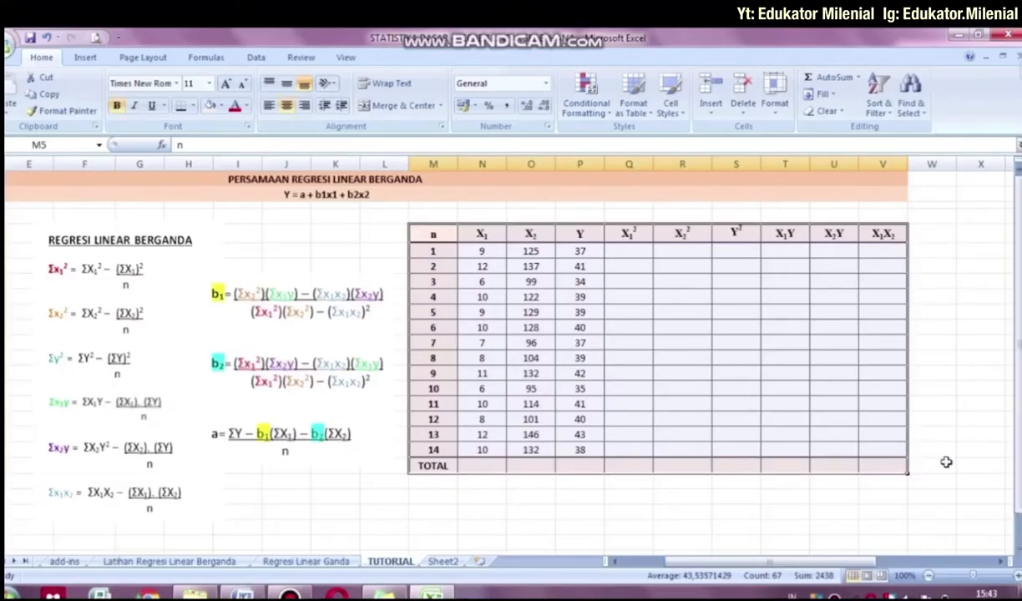
Step: Compare the n, X1, X2 and Y values in the calculation table with those in the source data table
click(942, 465)
drag(478, 251, 559, 445)
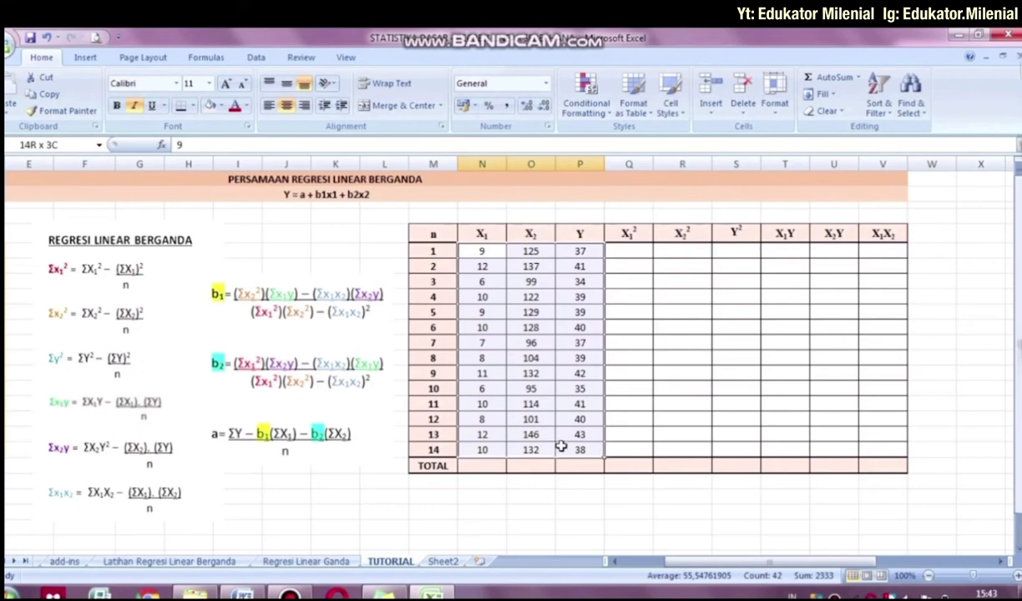
click(435, 251)
drag(436, 251, 565, 445)
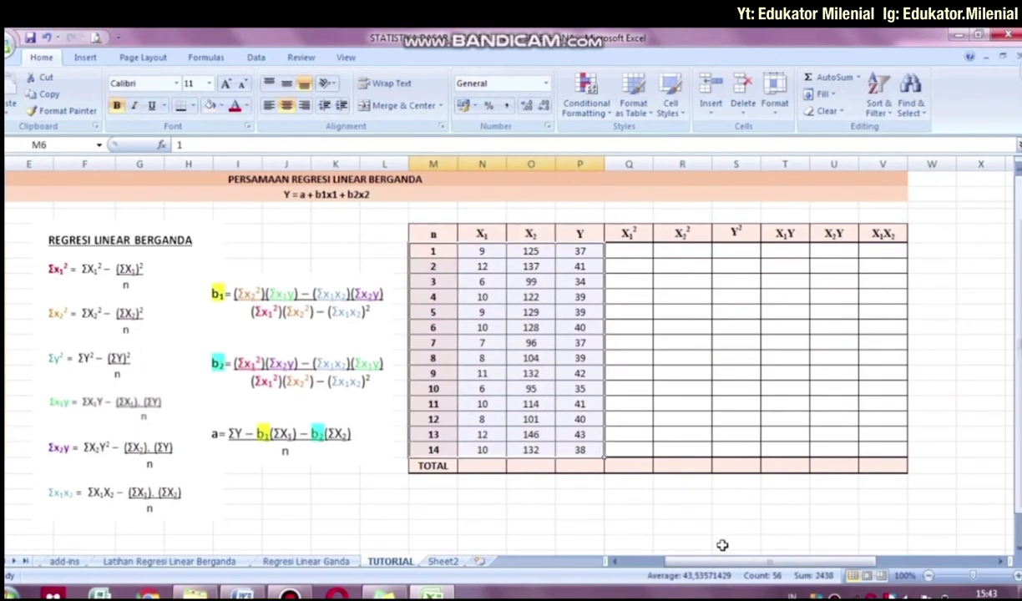
drag(720, 562, 643, 574)
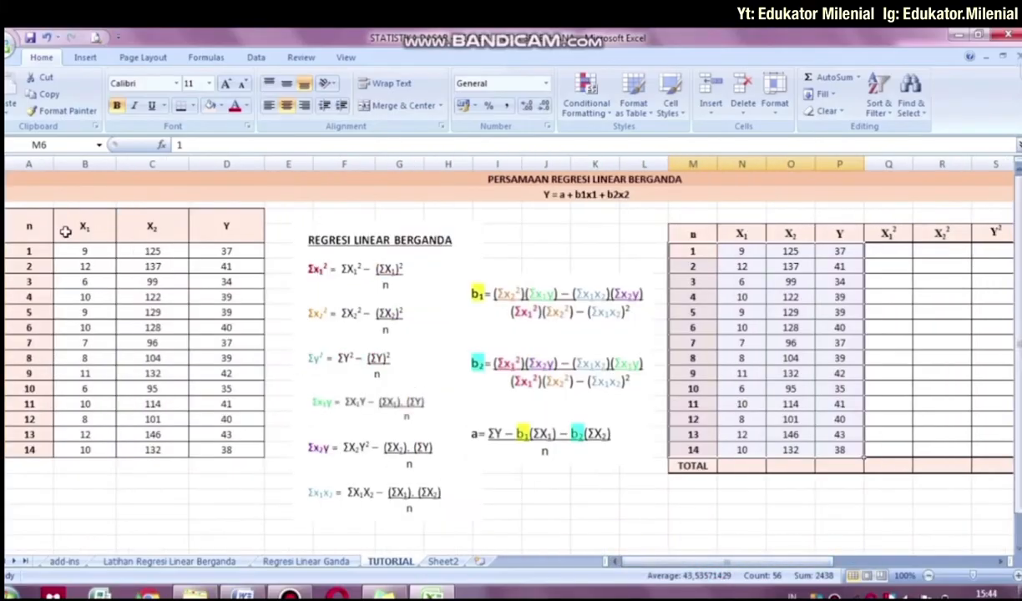
drag(36, 248, 223, 454)
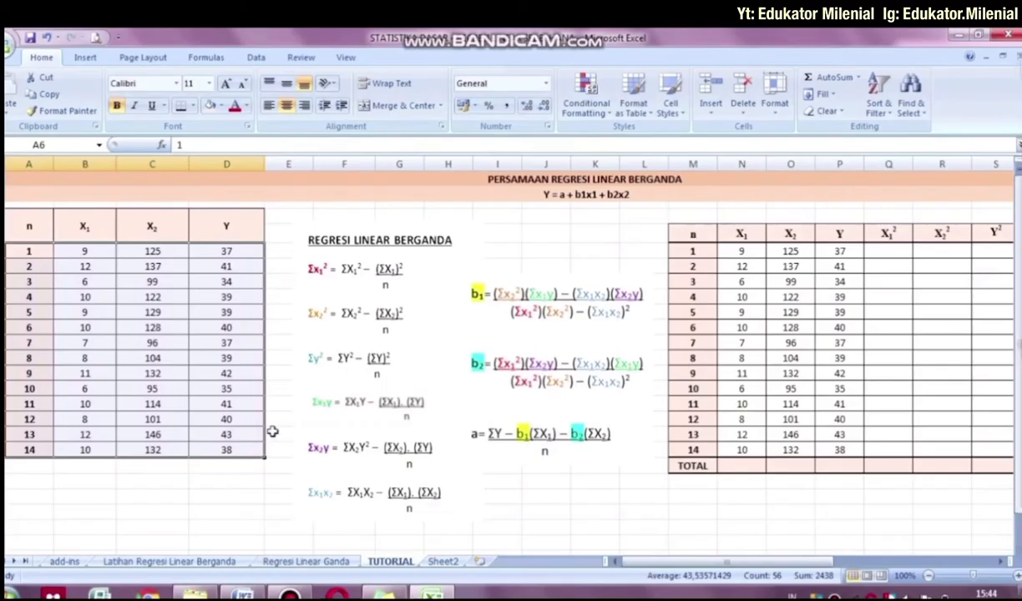
drag(695, 250, 836, 452)
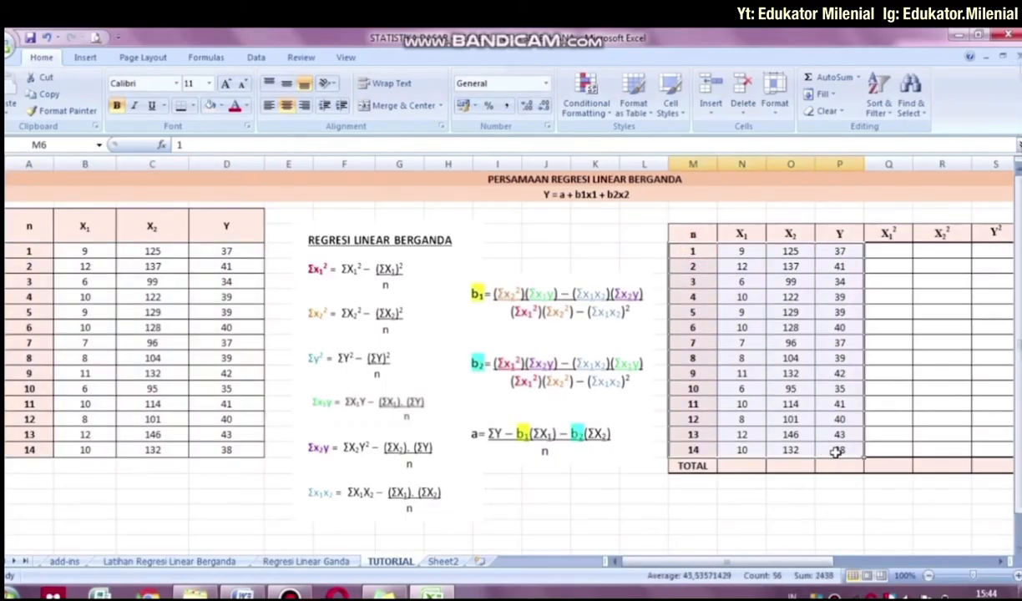
Step: Enter the formula =N6^2 in Q6 to square the first X1 value in the calculation table
key(Right)
key(Right)
key(Right)
key(Right)
key(Right)
key(Right)
key(Right)
key(Right)
key(Right)
key(Right)
key(Right)
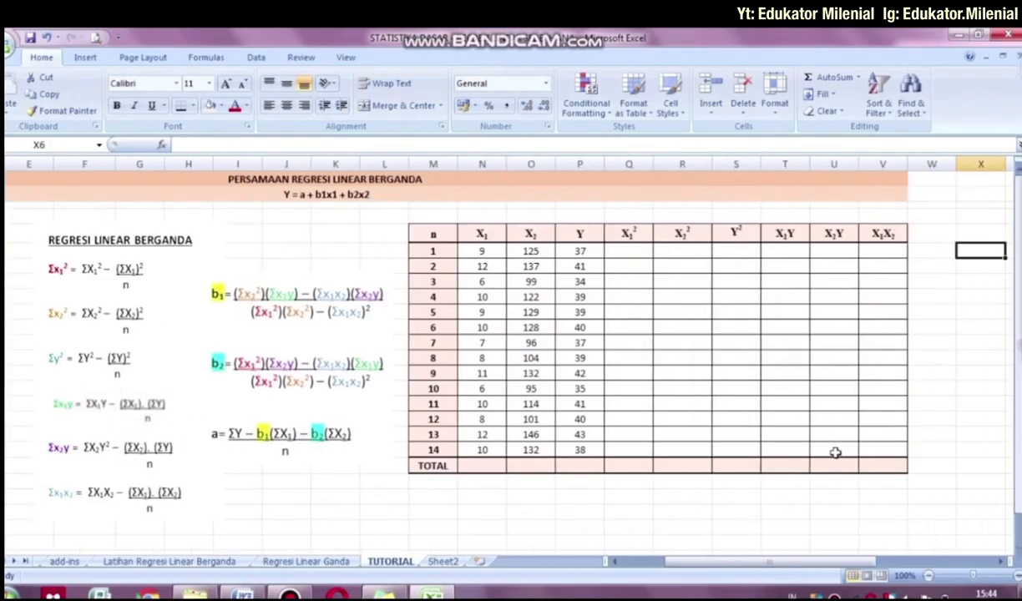
click(628, 234)
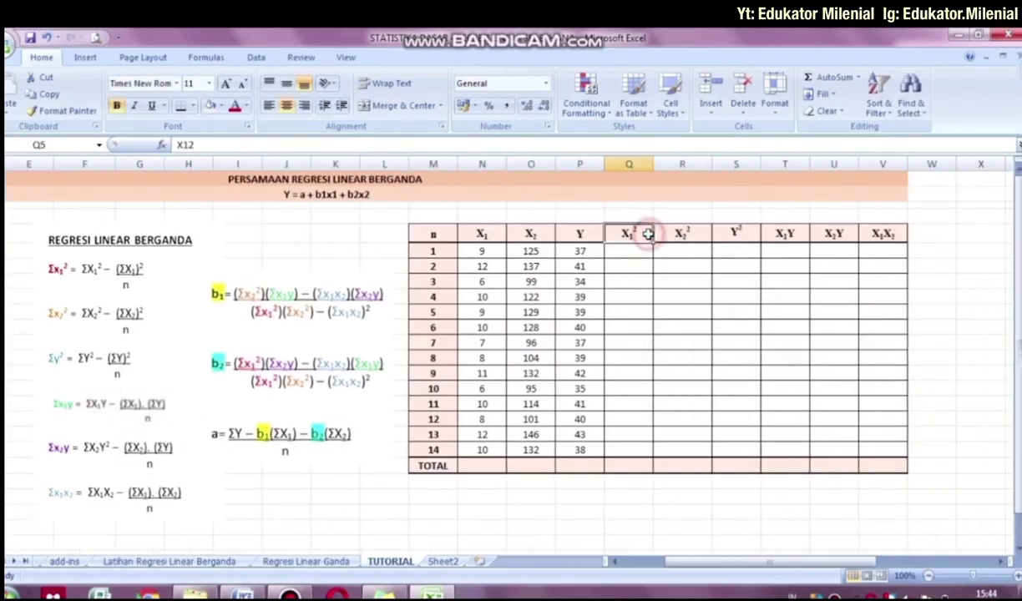
key(Down)
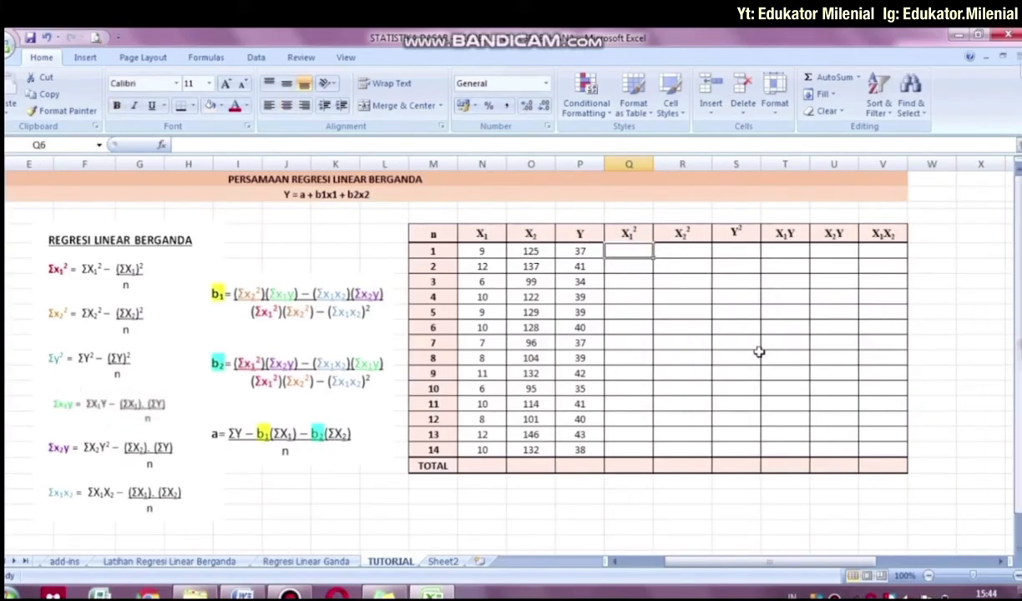
text(=)
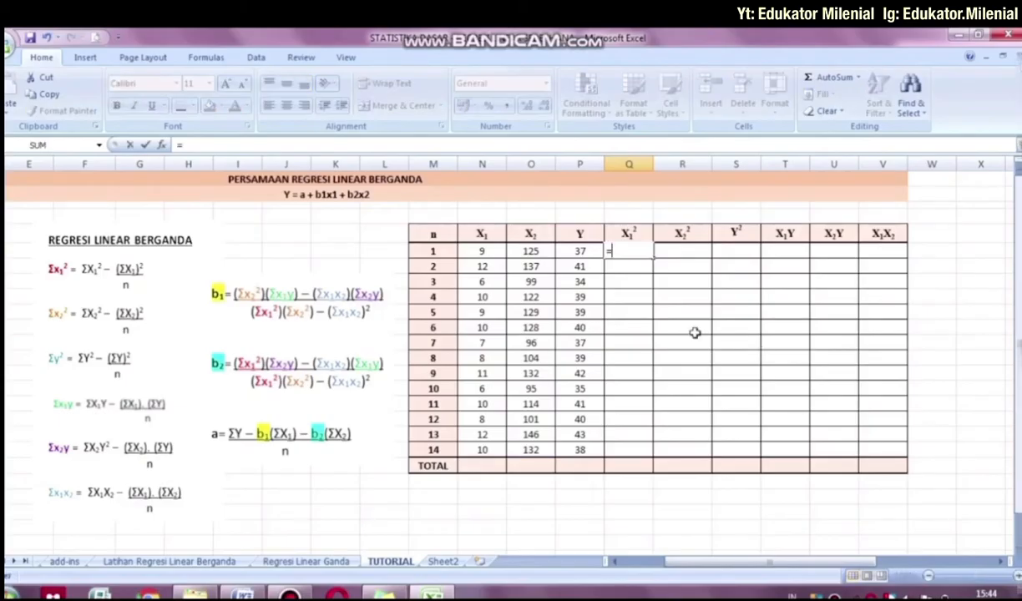
click(484, 250)
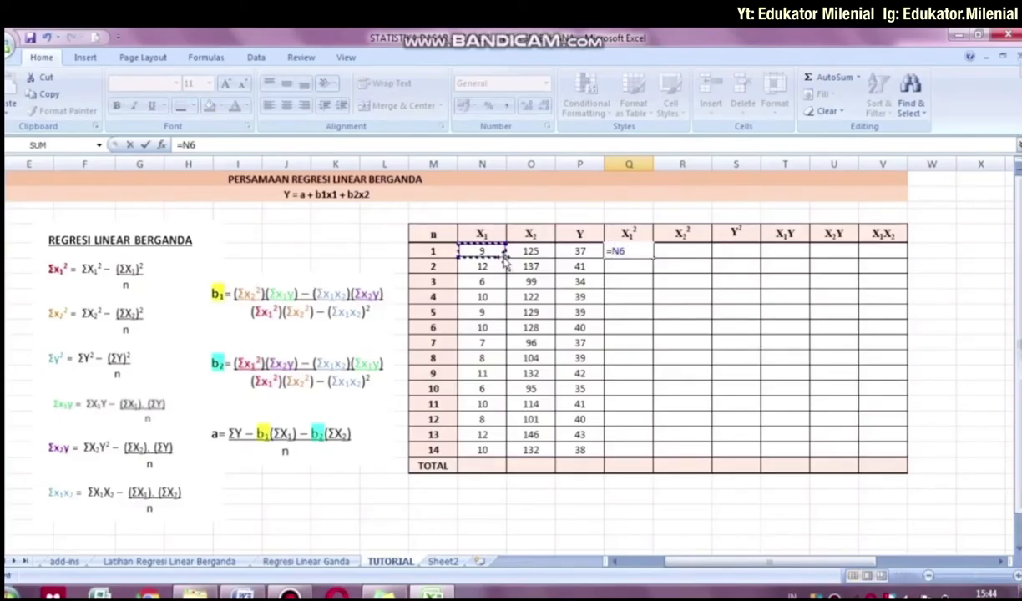
text(^2)
key(Return)
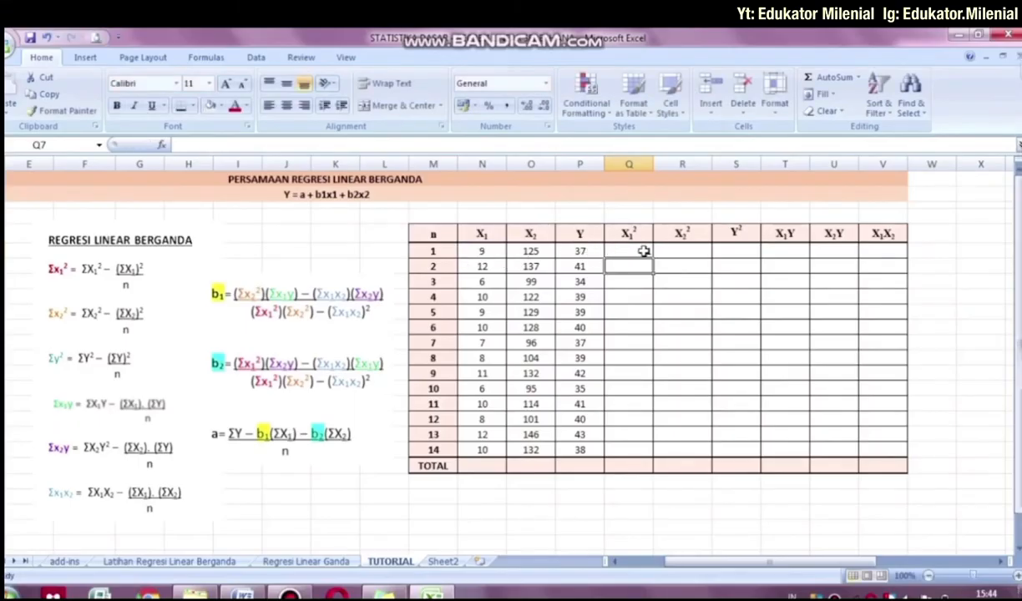
Step: Fill the X1² formula from Q6 down to the row for n = 14 and centre the filled cells
click(643, 250)
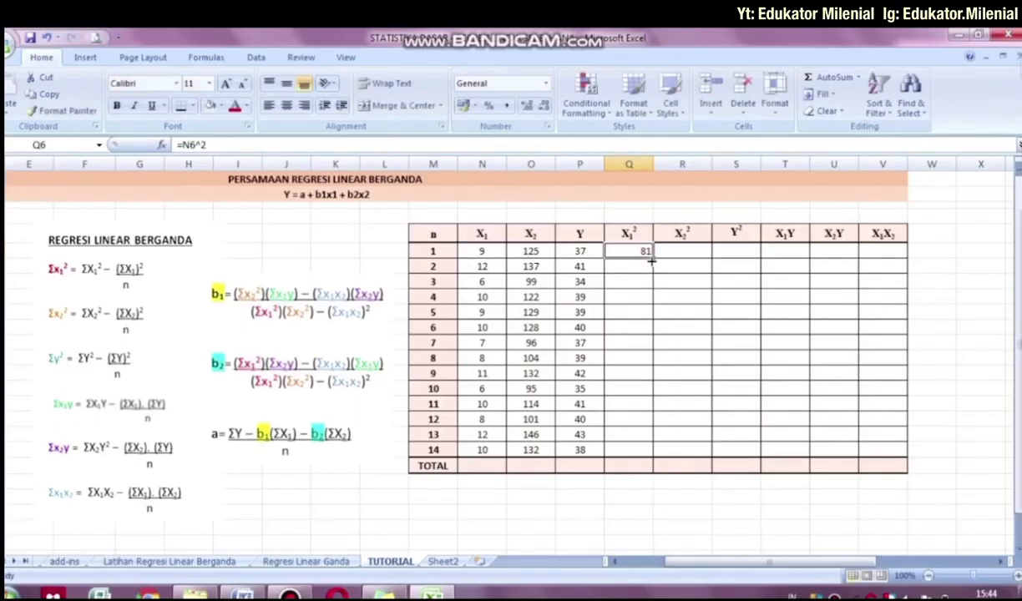
drag(652, 261, 644, 450)
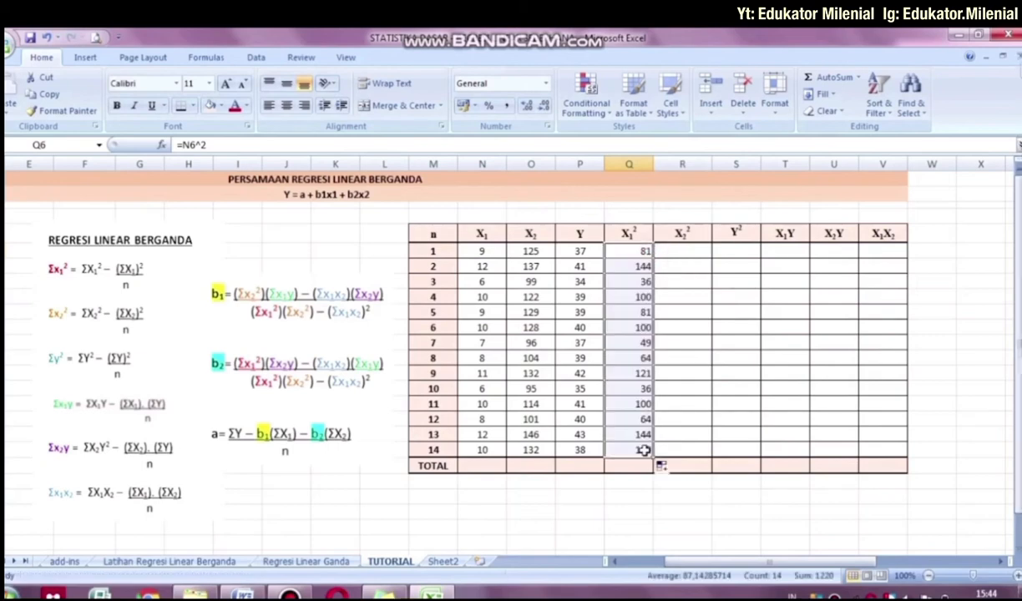
click(286, 106)
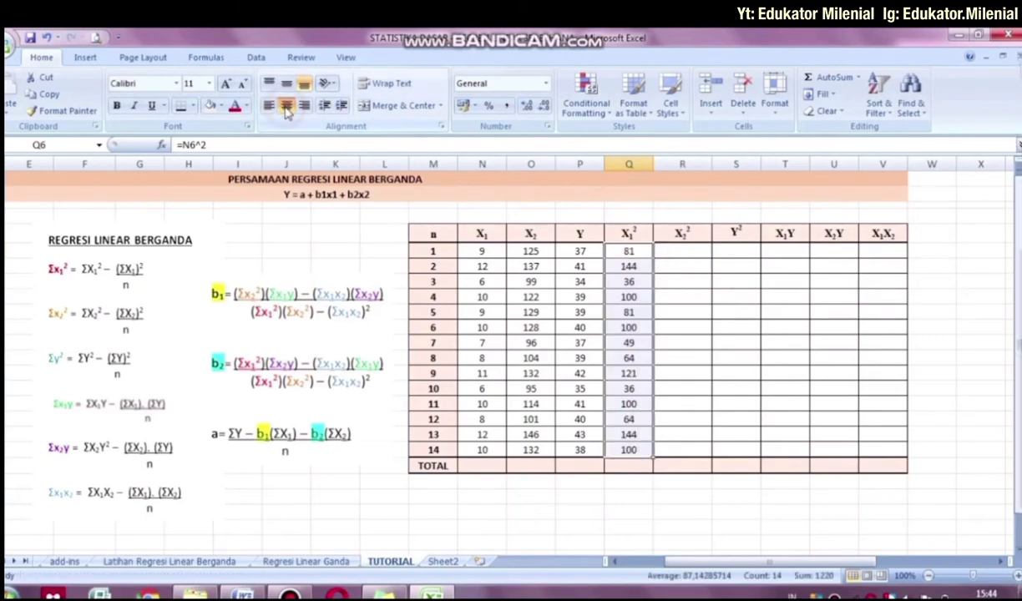
Step: Enter the formula =O6^2 in R6 to square the first X2 value in the calculation table
click(703, 233)
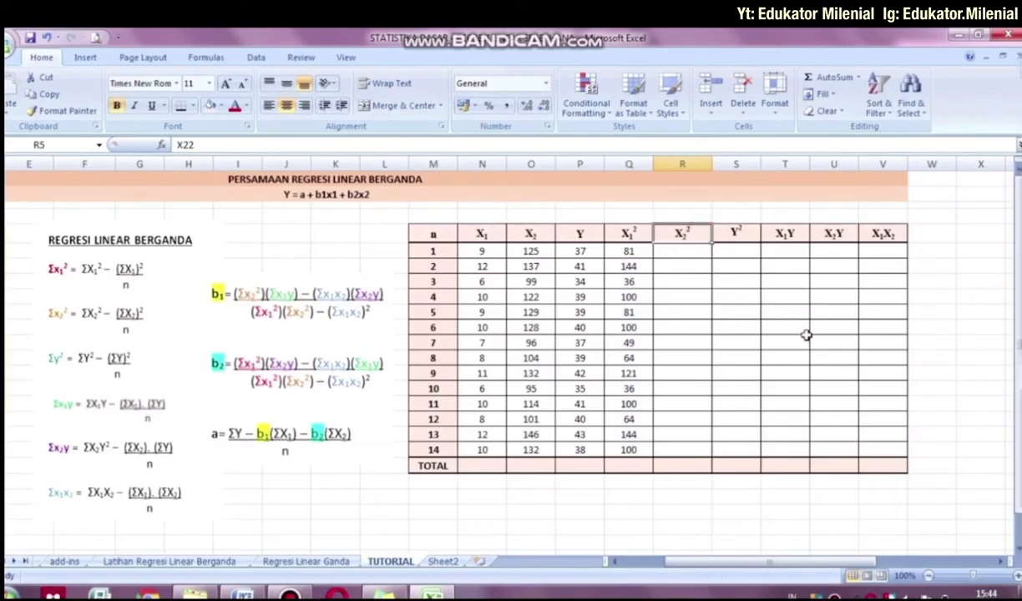
click(705, 258)
text(=)
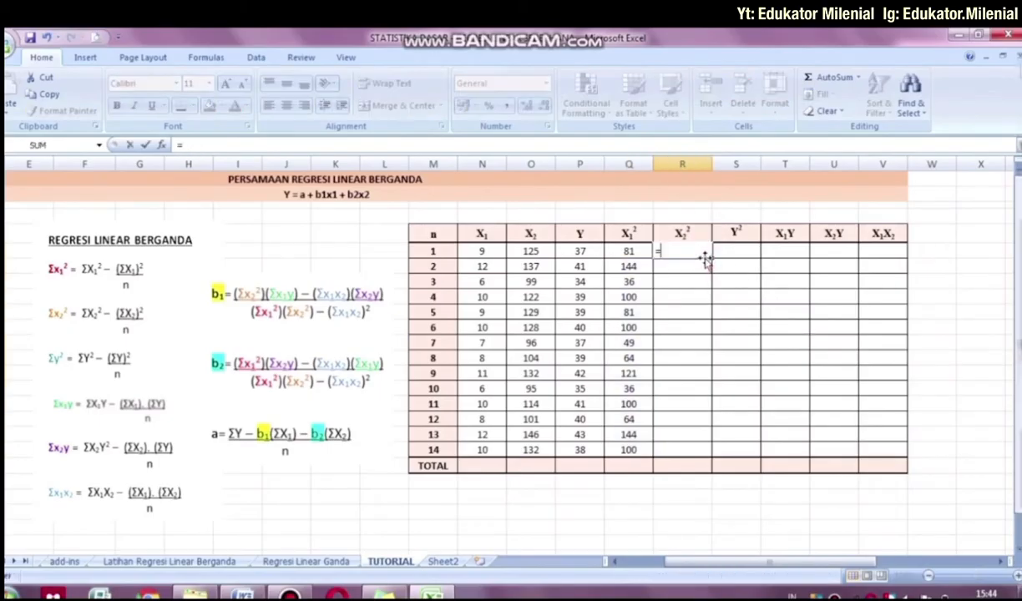
click(545, 251)
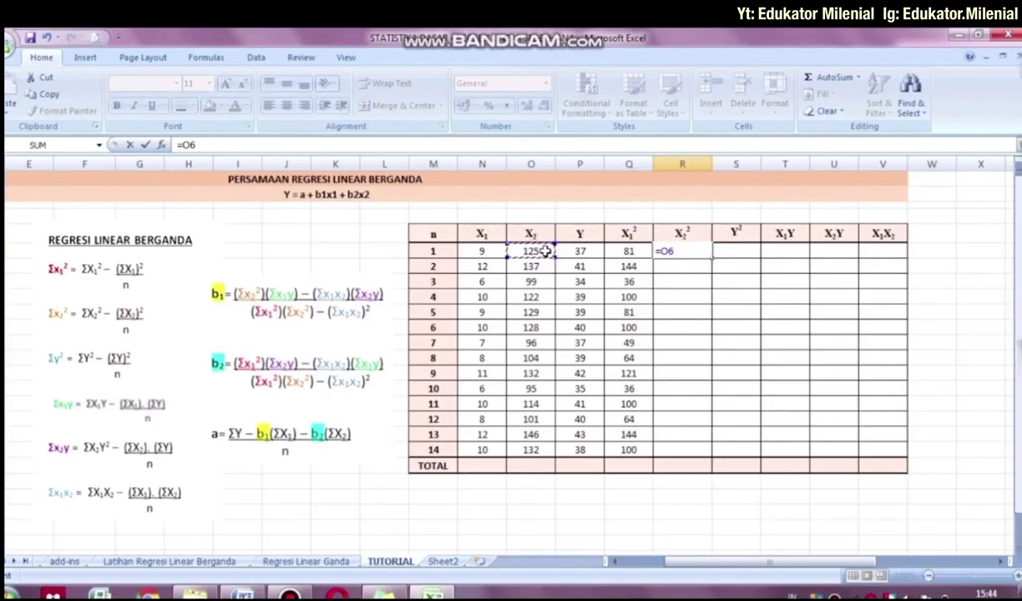
text(^)
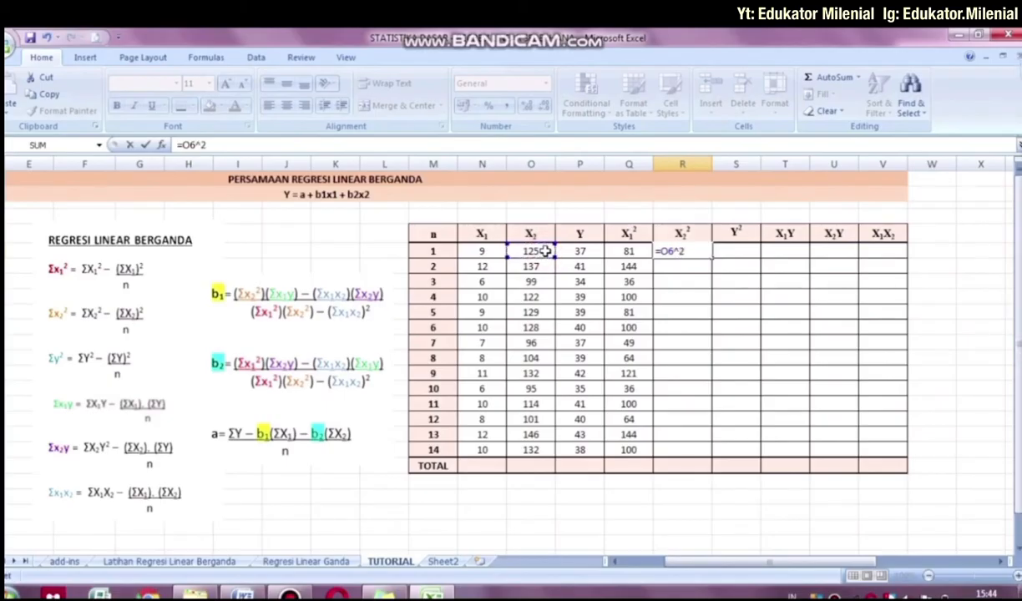
text(2)
key(Return)
Step: Fill the X2² formula from R6 down to the row for n = 14 and centre the filled cells
click(692, 252)
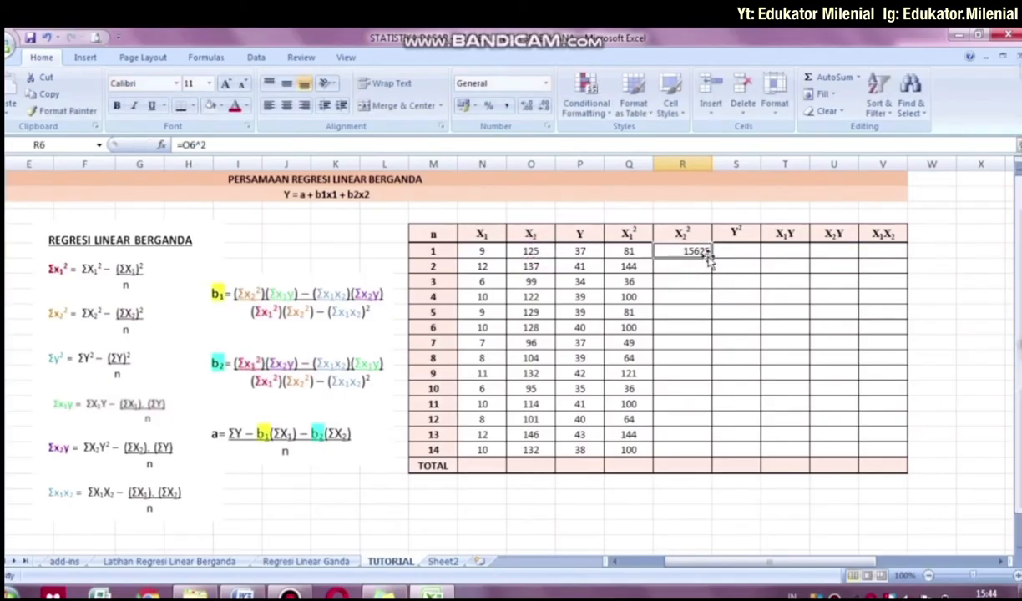
drag(714, 261, 700, 451)
click(286, 105)
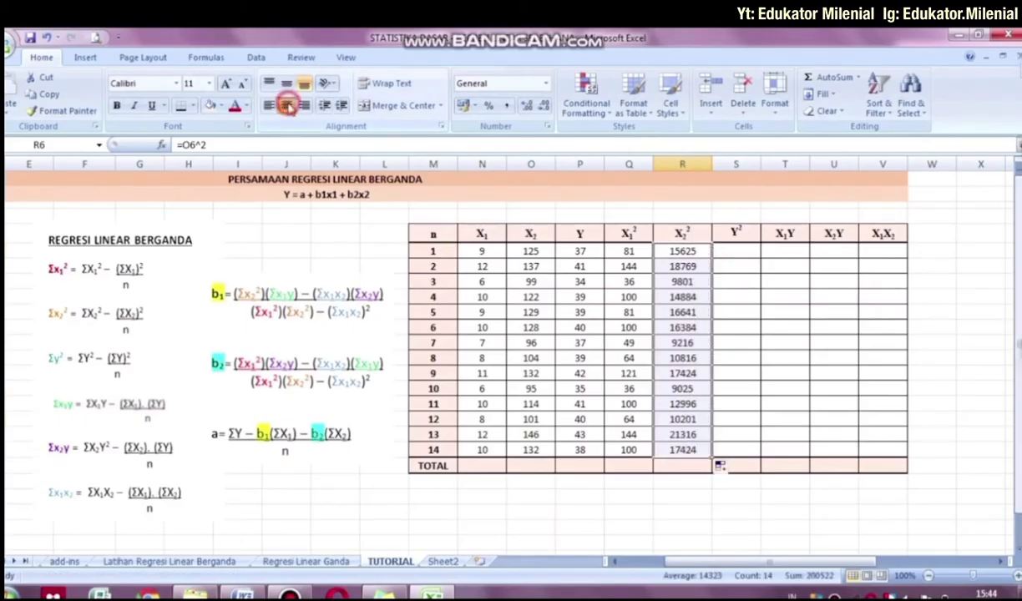
Step: Enter the formula =P6^2 in S6 to square the first Y value in the calculation table
click(748, 229)
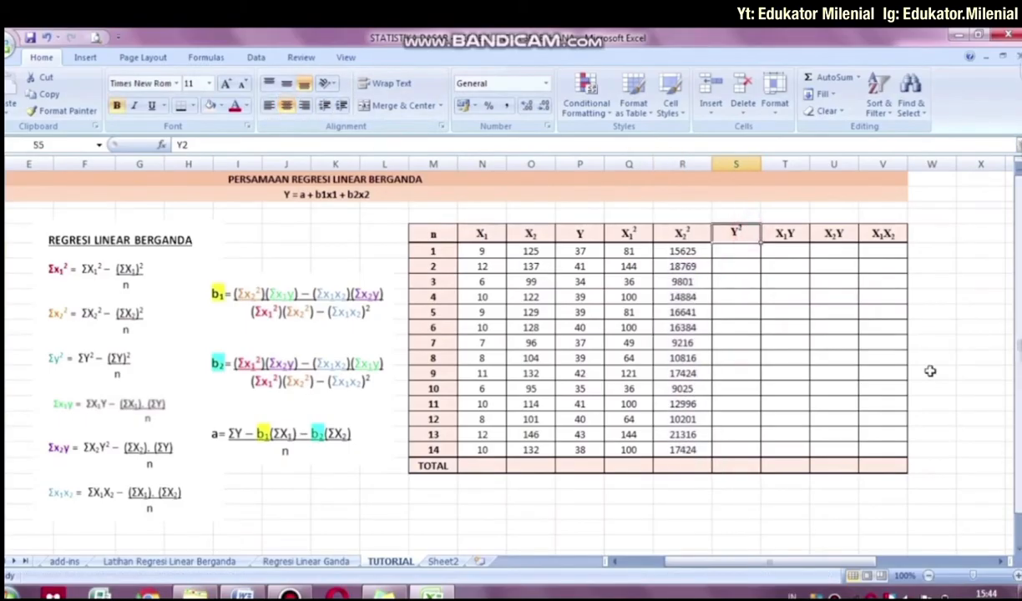
click(754, 256)
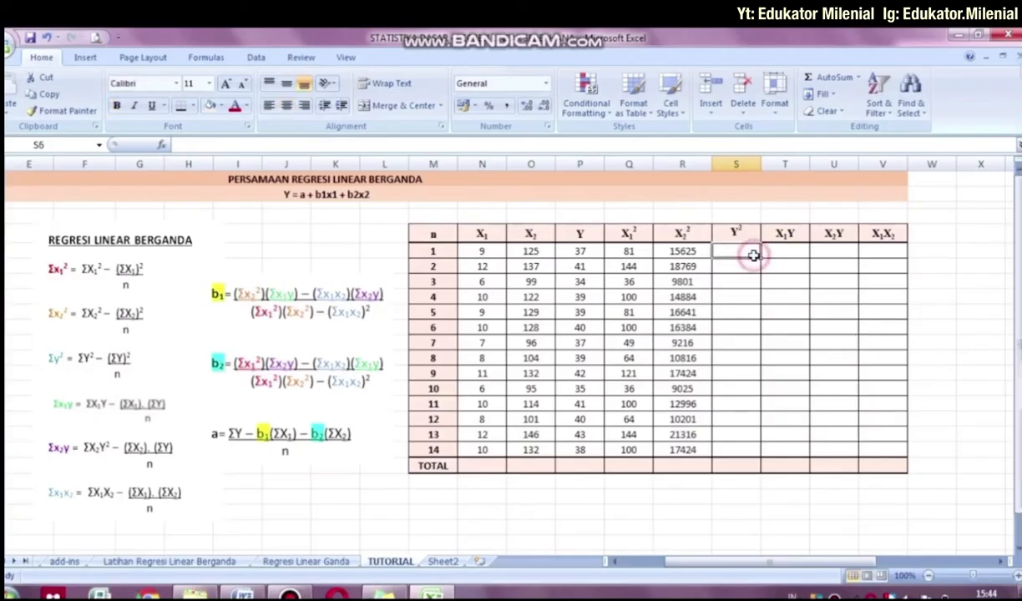
text(=)
click(589, 253)
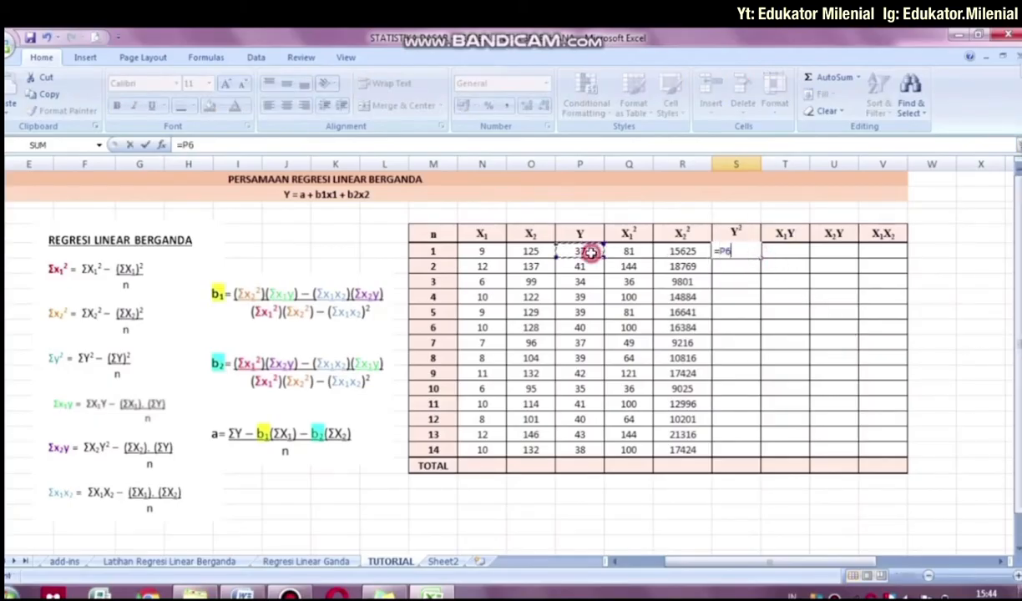
text(^2)
key(Return)
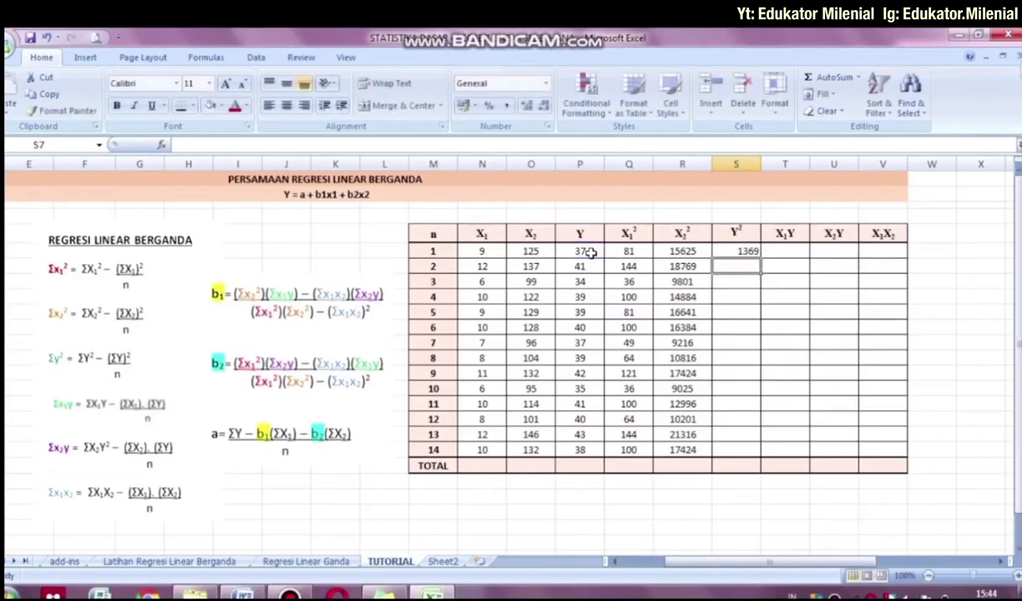
Step: Fill the Y² formula from S6 down to the row for n = 14 and centre the filled cells
click(743, 251)
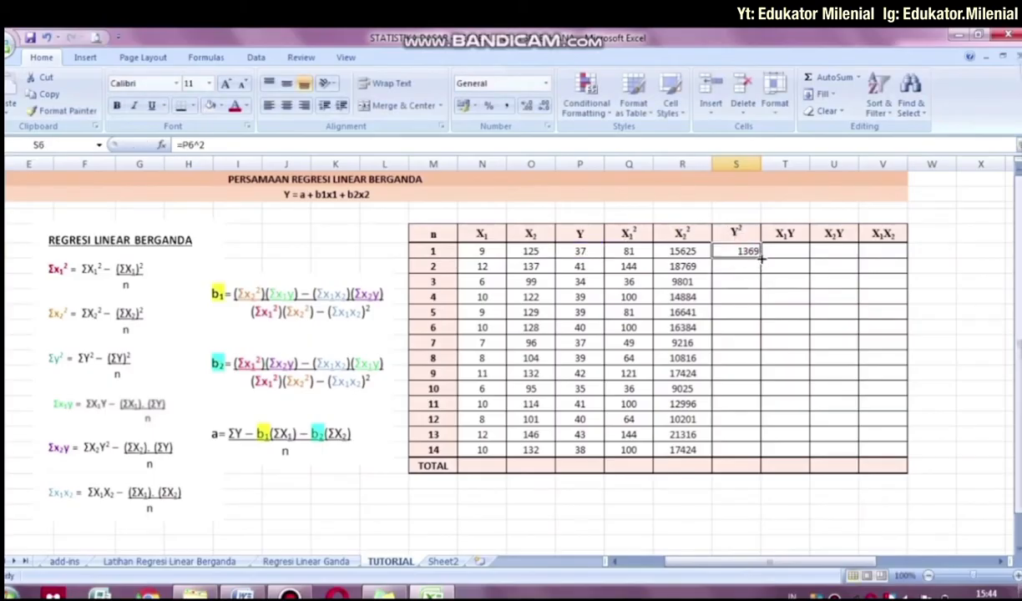
drag(761, 259, 754, 452)
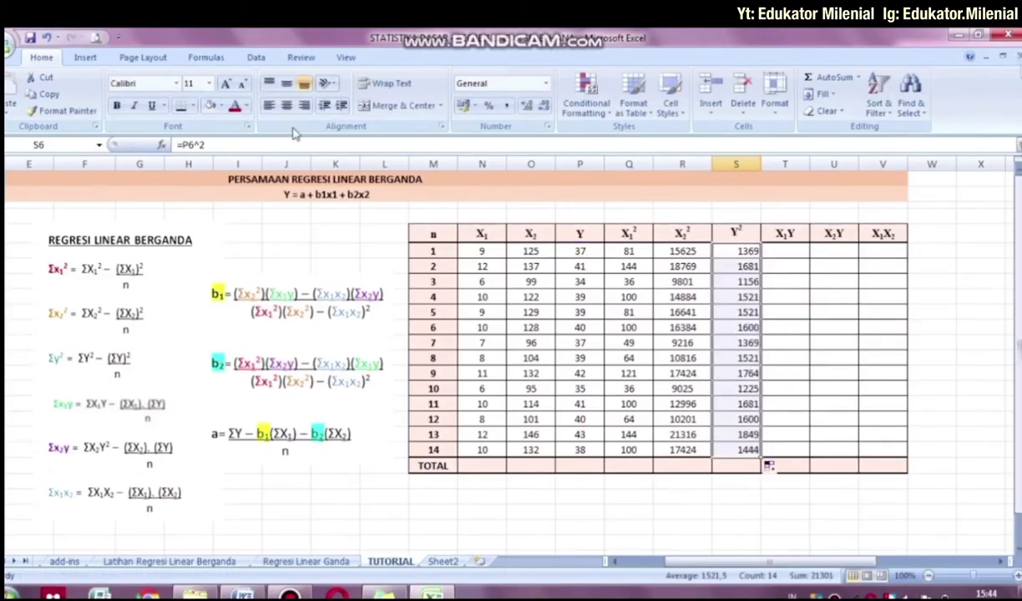
click(287, 106)
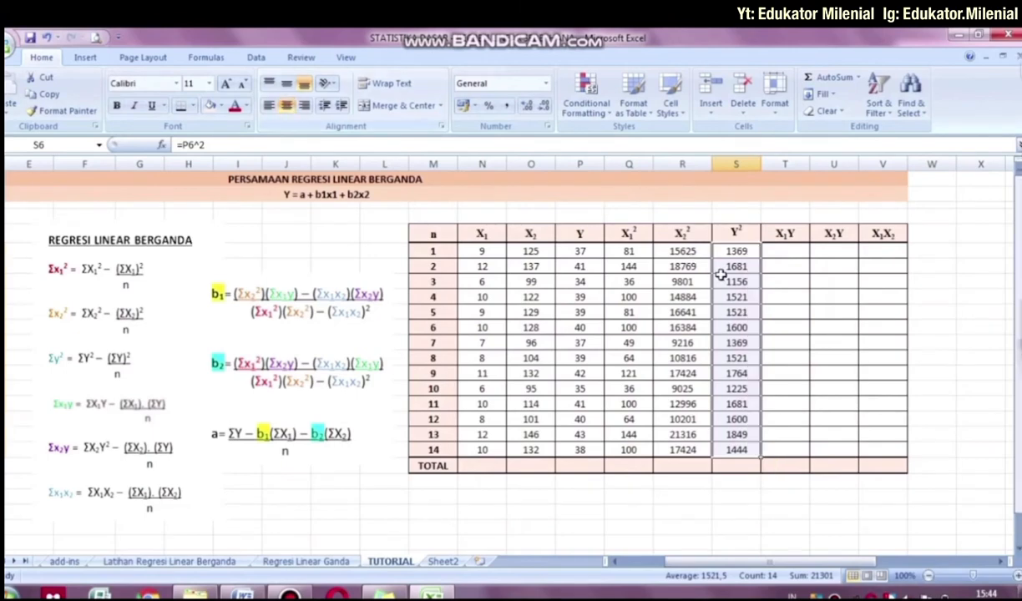
Step: Enter the formula =N6*P6 in T6 to multiply the first X1 value by the first Y value
click(785, 235)
key(Down)
text(=)
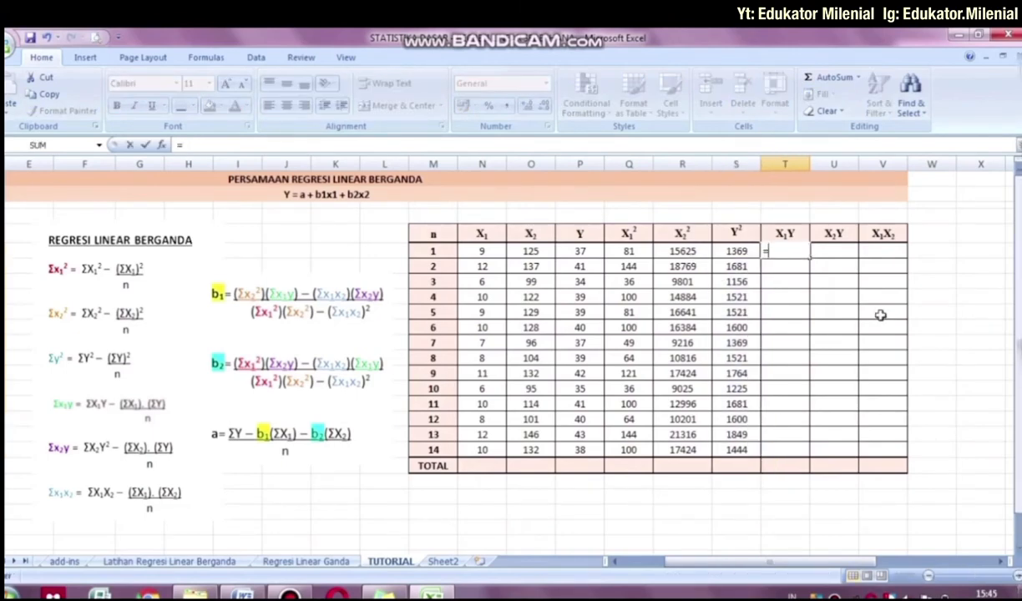
click(483, 250)
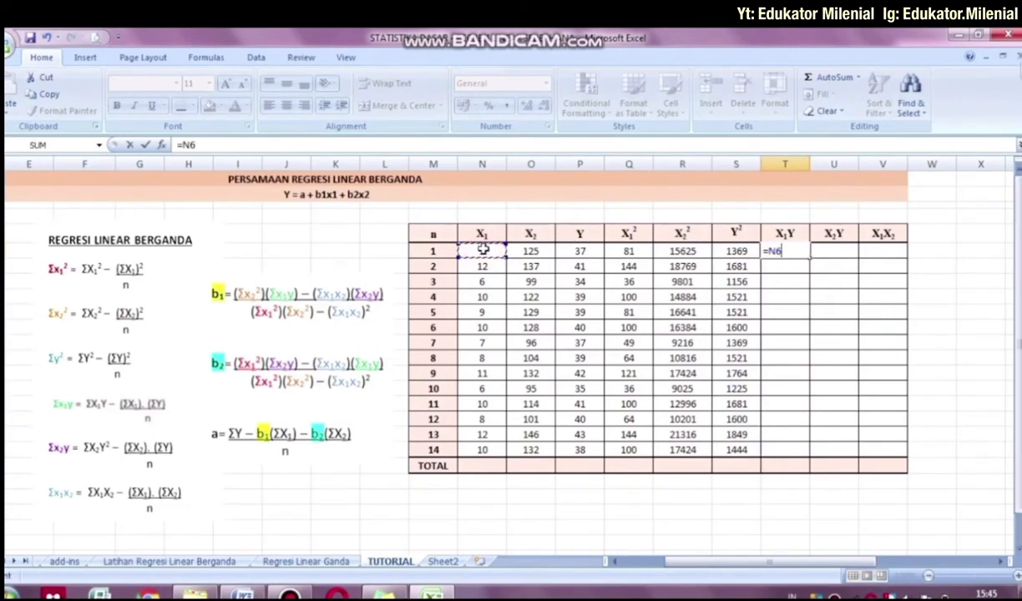
text(*)
click(566, 254)
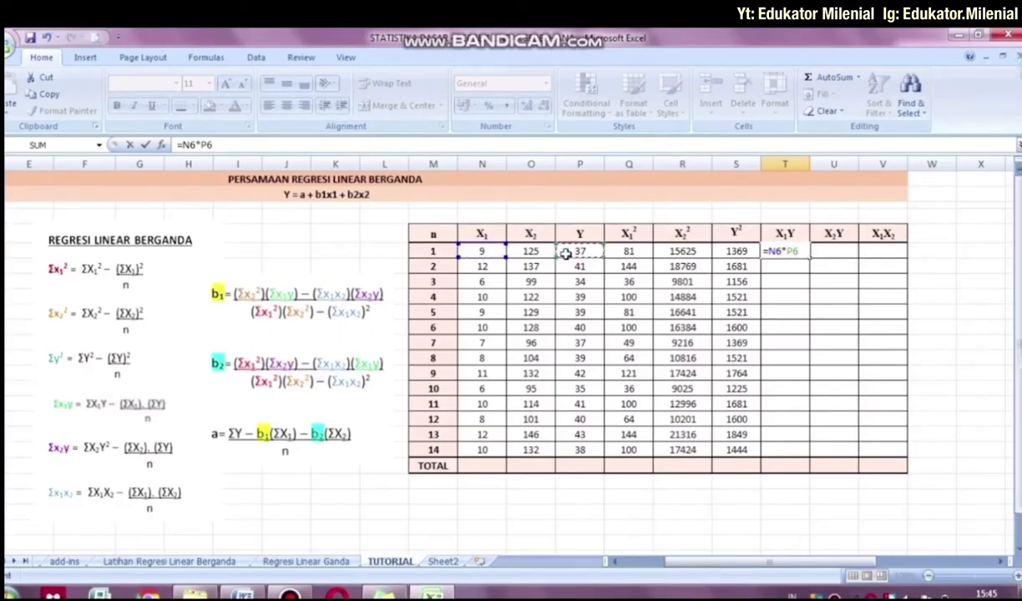
key(Return)
Step: Fill the X1Y formula from T6 down to the row for n = 14 and centre the filled cells
click(795, 250)
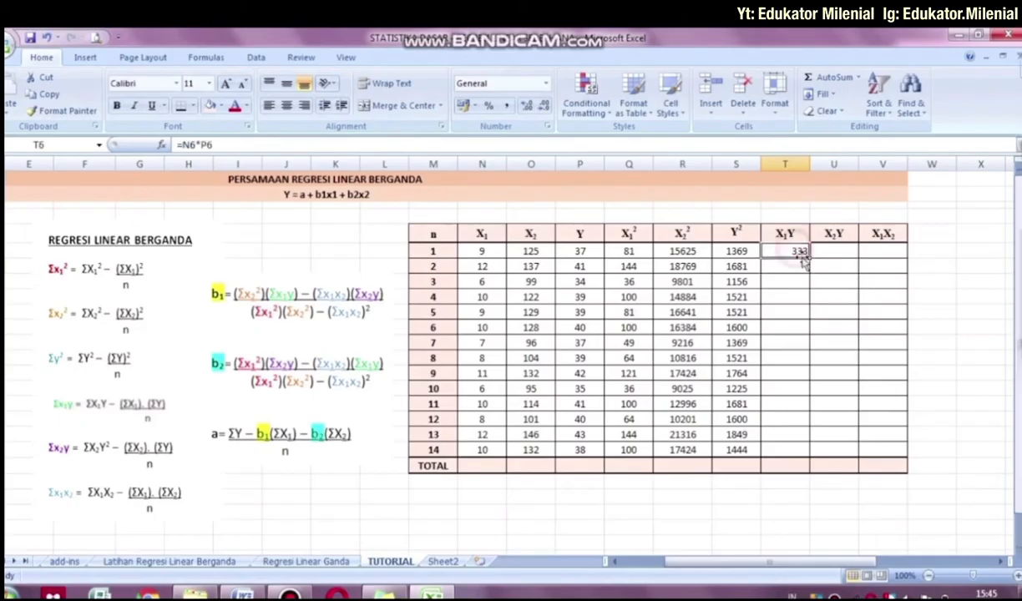
drag(809, 260, 811, 451)
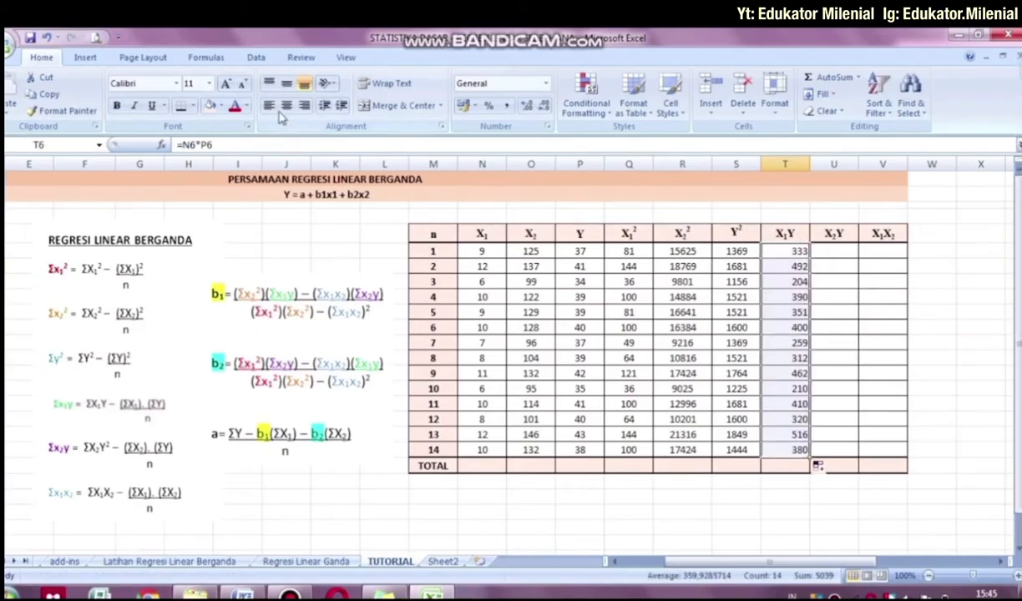
click(286, 106)
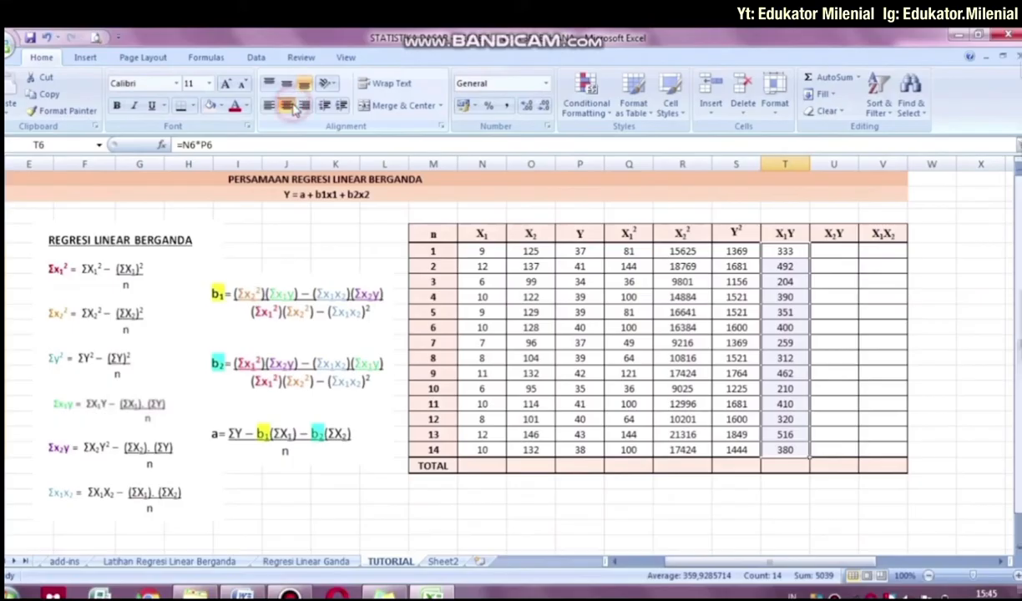
Step: Enter the X2Y formula =O6*P6 in U6 and fill it down to the row for n = 14 with centred cells
click(845, 257)
text(=)
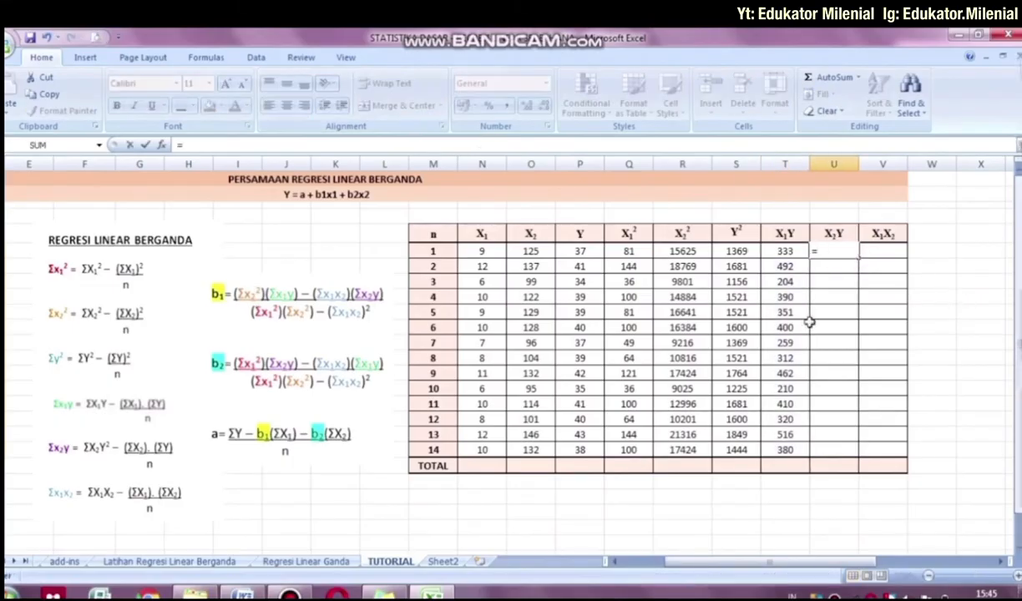
click(541, 251)
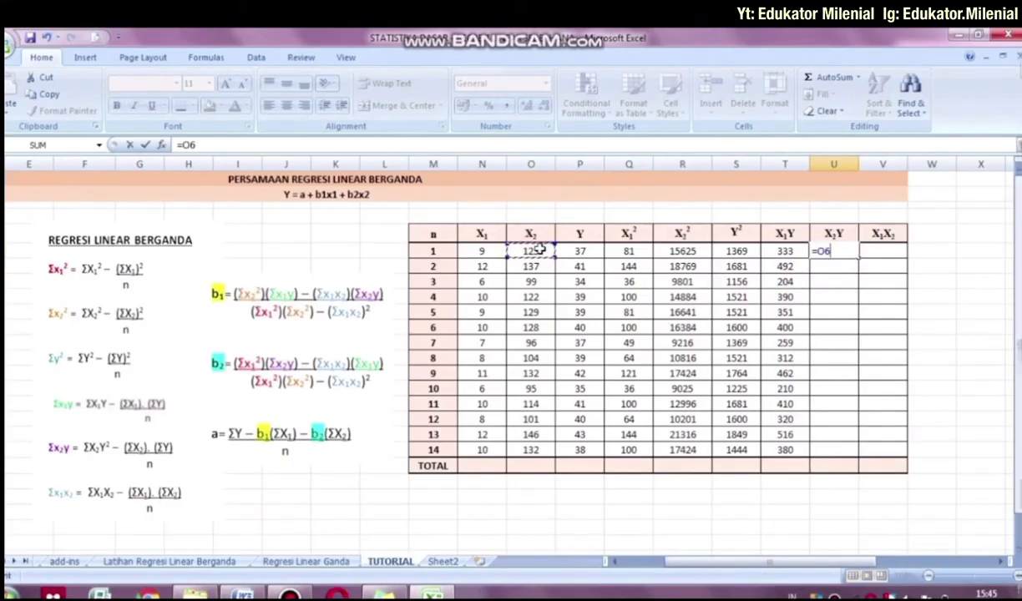
text(*)
click(560, 250)
key(Return)
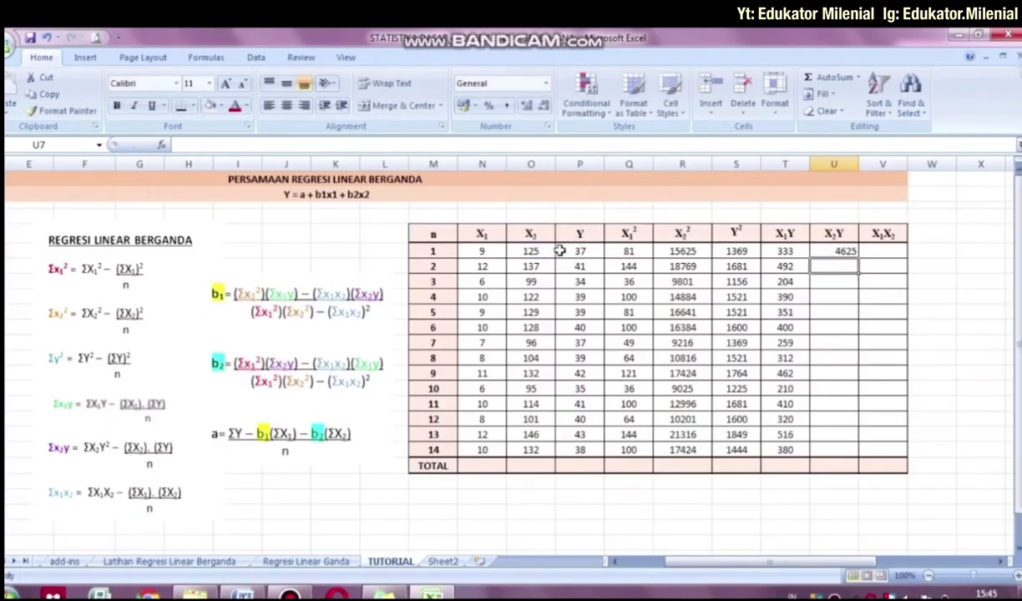
click(833, 250)
double_click(858, 258)
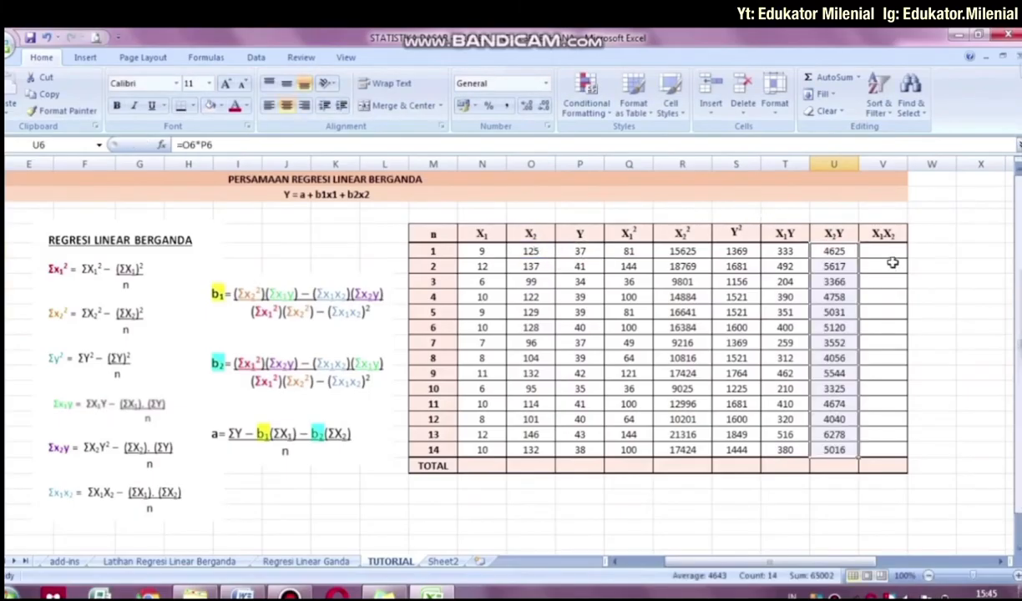
Step: Enter the formula =N6*O6 in V6 to multiply the first X1 value by the first X2 value
click(885, 252)
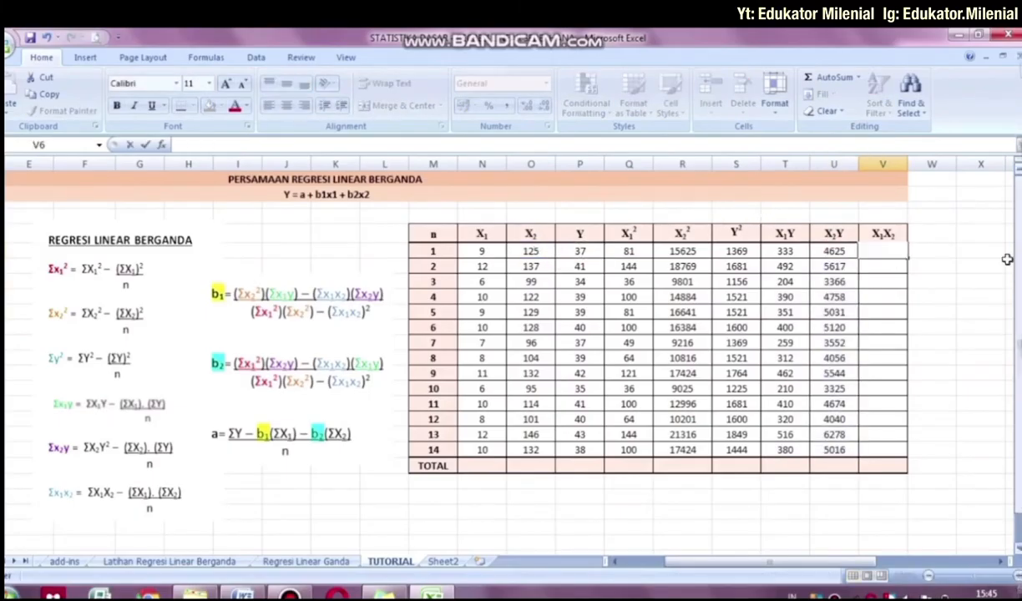
click(898, 233)
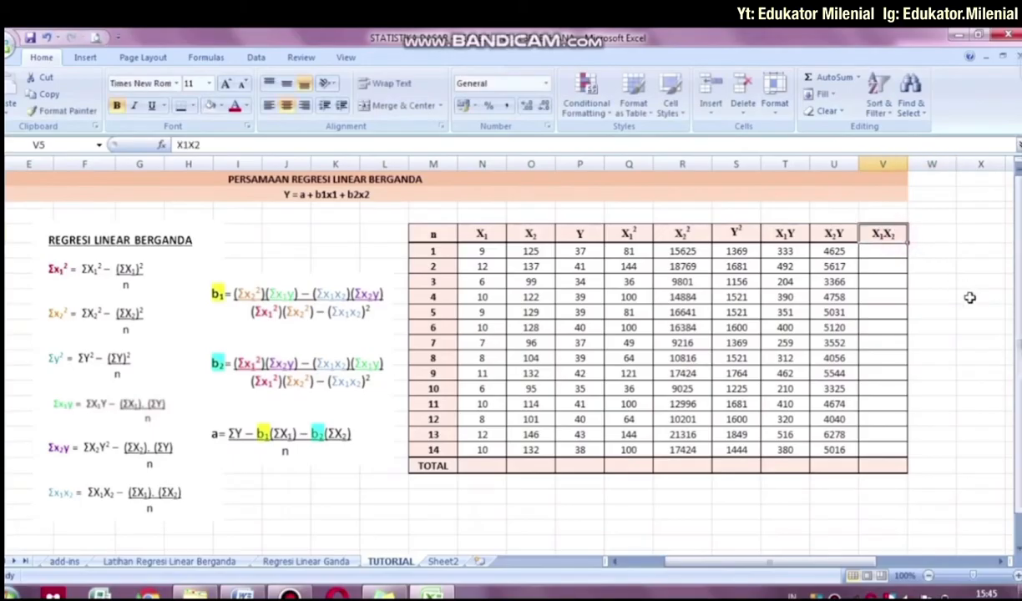
click(880, 252)
text(=)
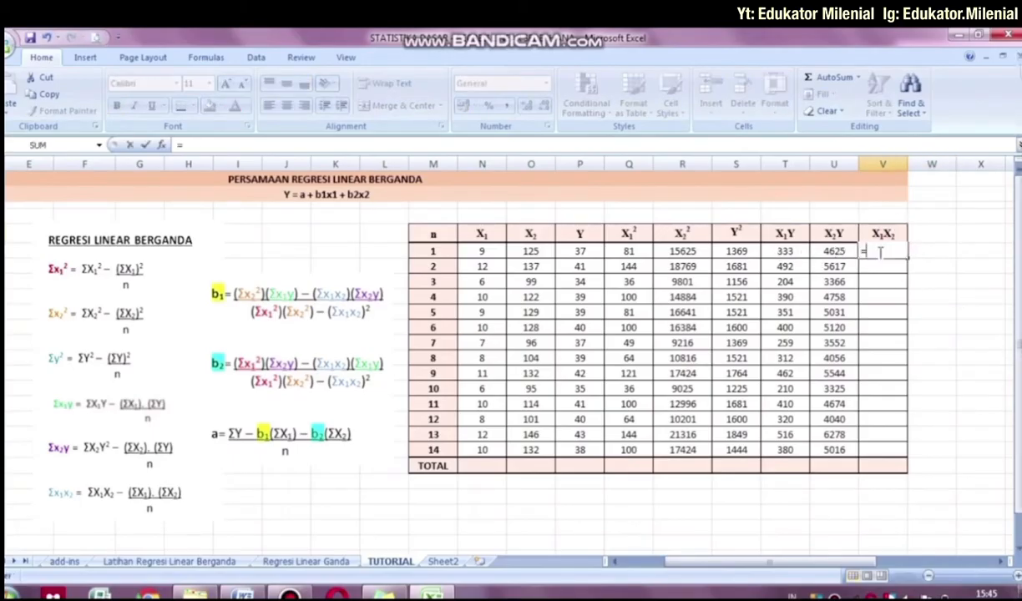
click(491, 251)
text(*)
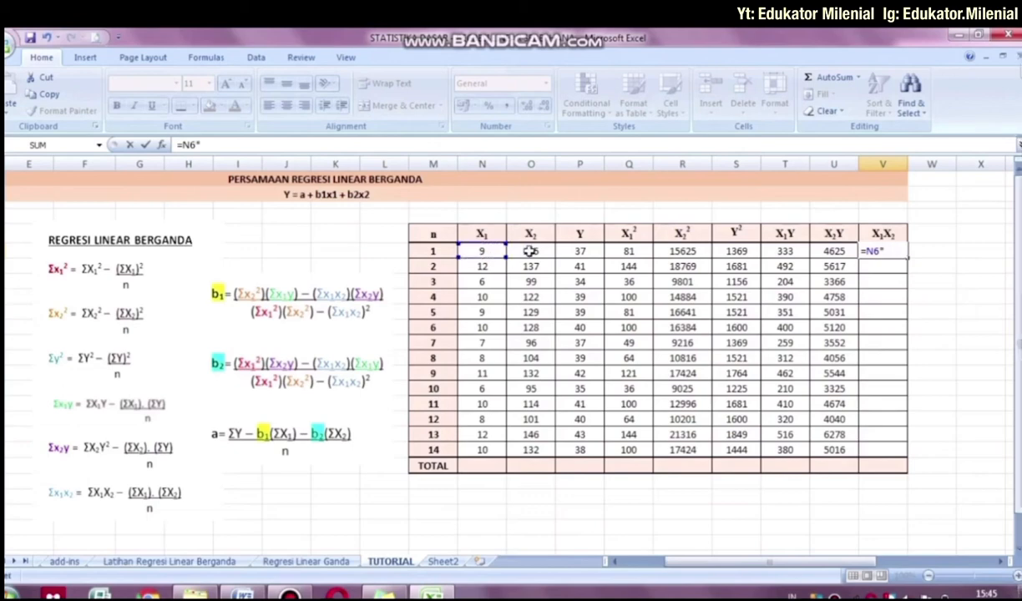
click(531, 251)
key(Return)
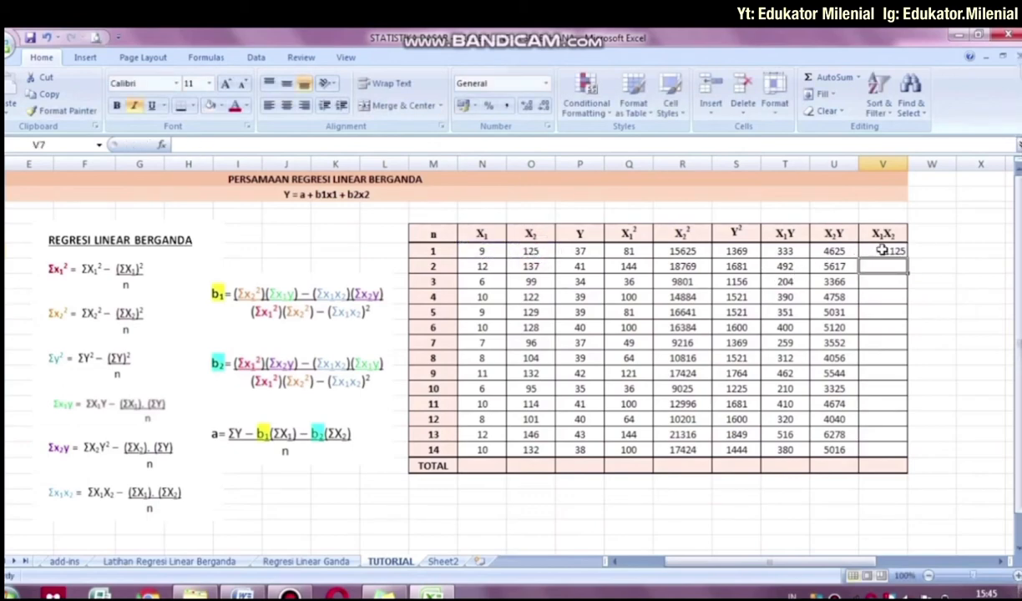
Step: Fill the X1X2 formula from V6 down to the row for n = 14 and centre the filled cells
click(882, 250)
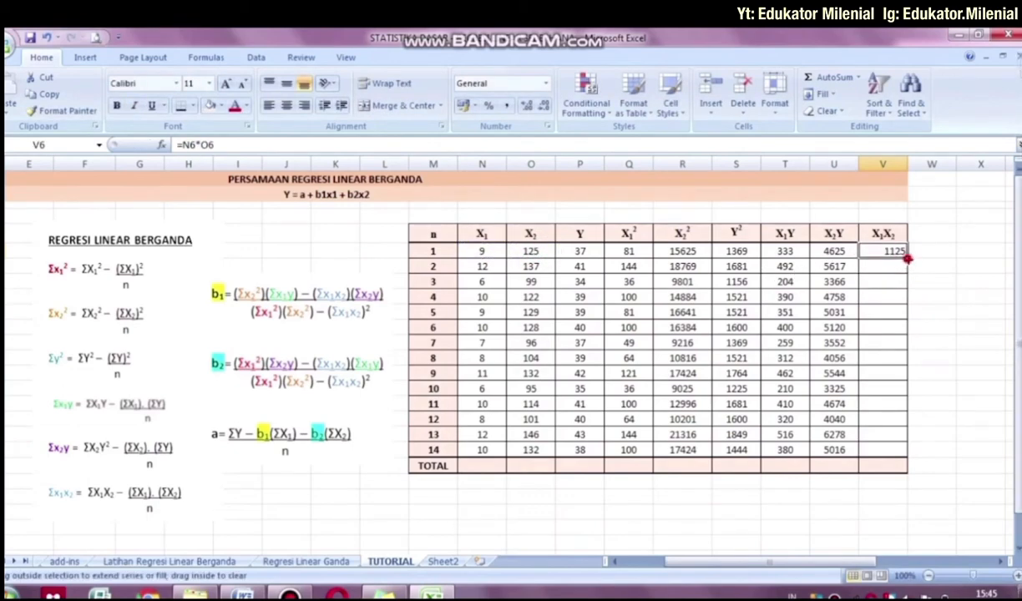
drag(908, 260, 904, 451)
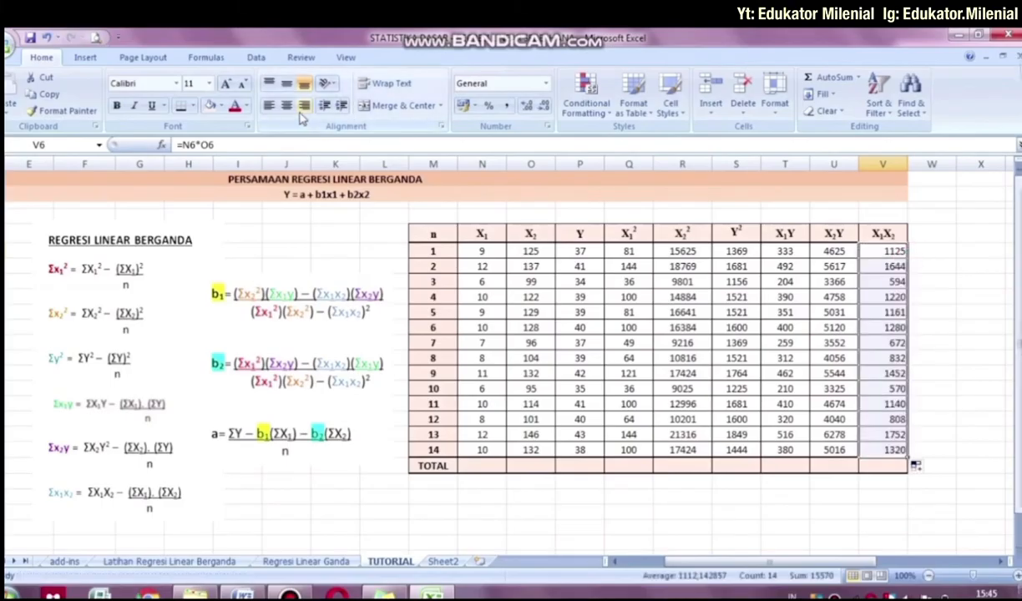
click(286, 106)
click(931, 327)
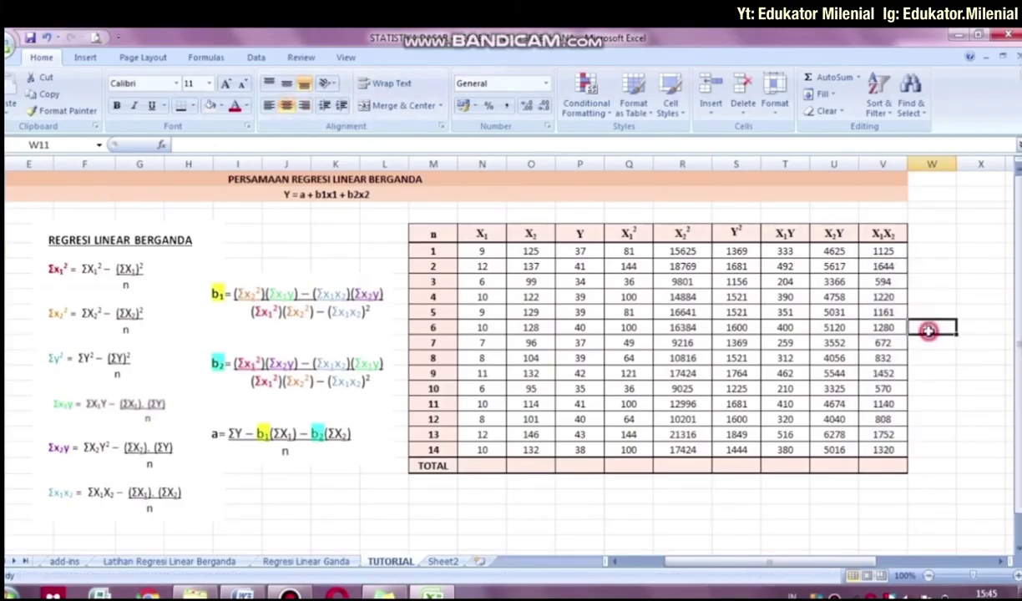
Step: Enter the formula =SUM(N6:N19) in N20 to total the X1 column
drag(451, 236, 885, 447)
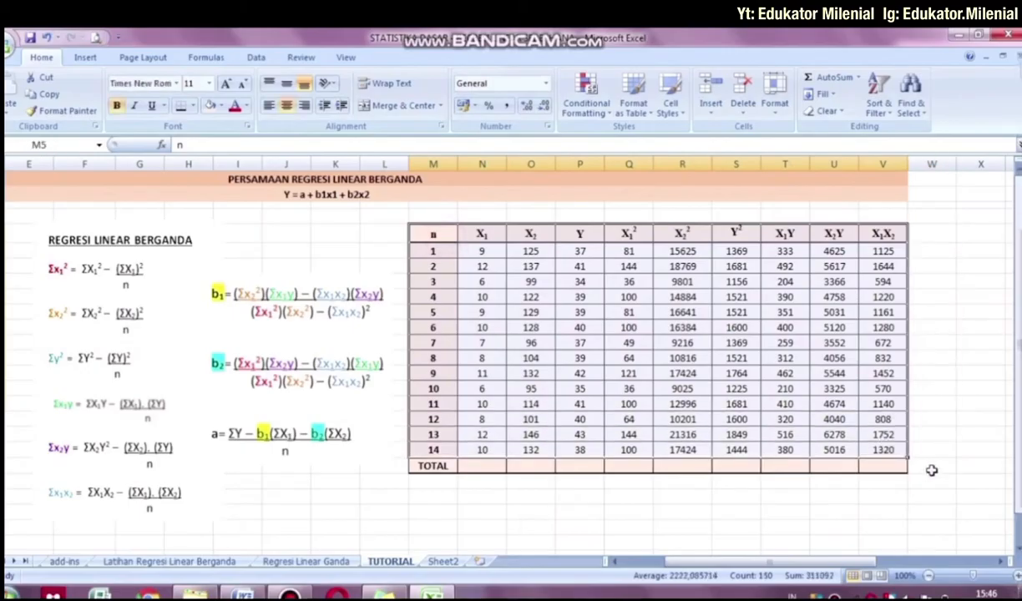
click(442, 467)
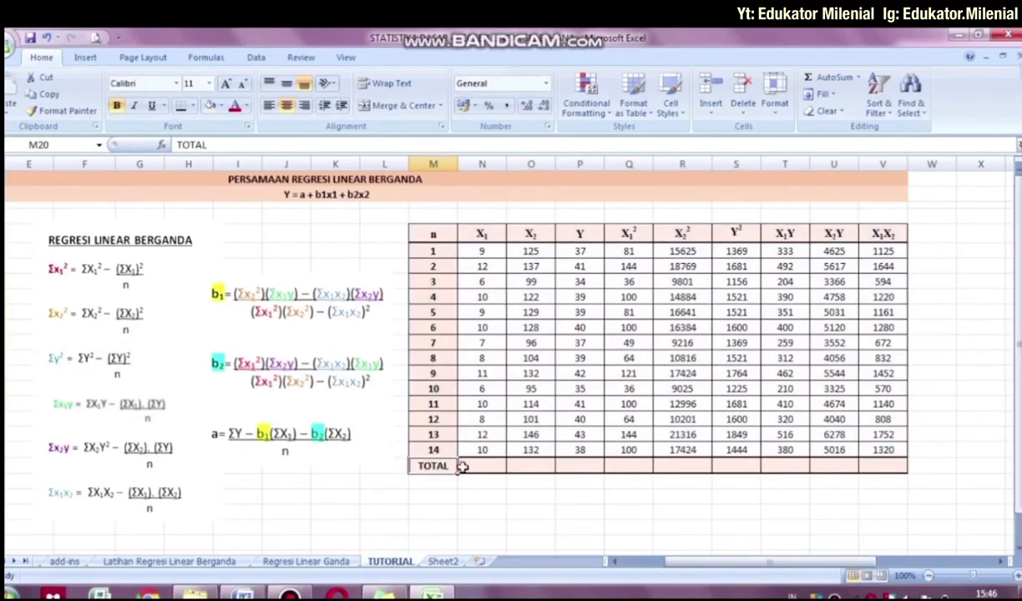
click(474, 467)
text(=)
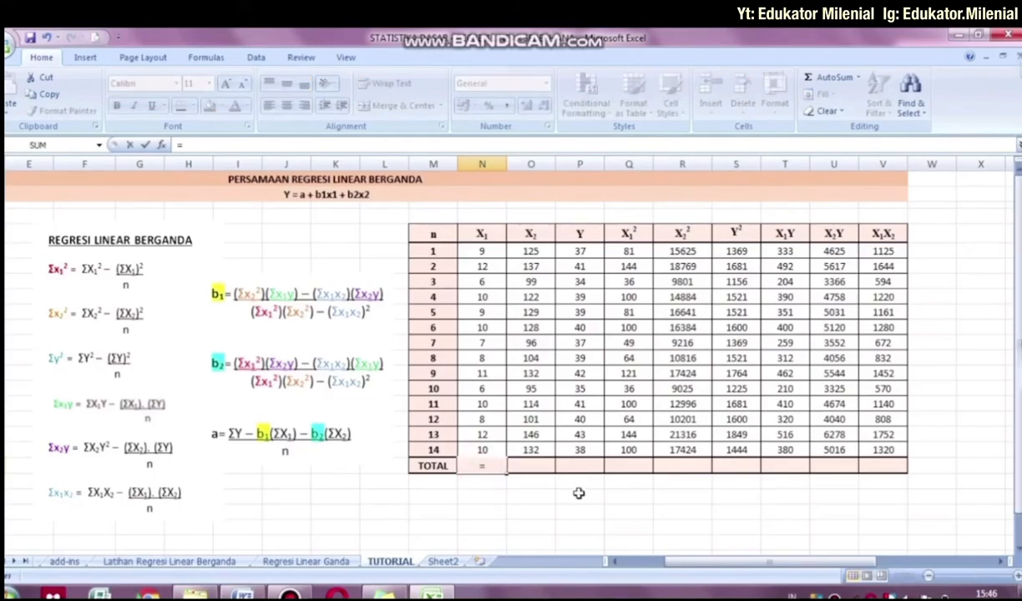
text(sum()
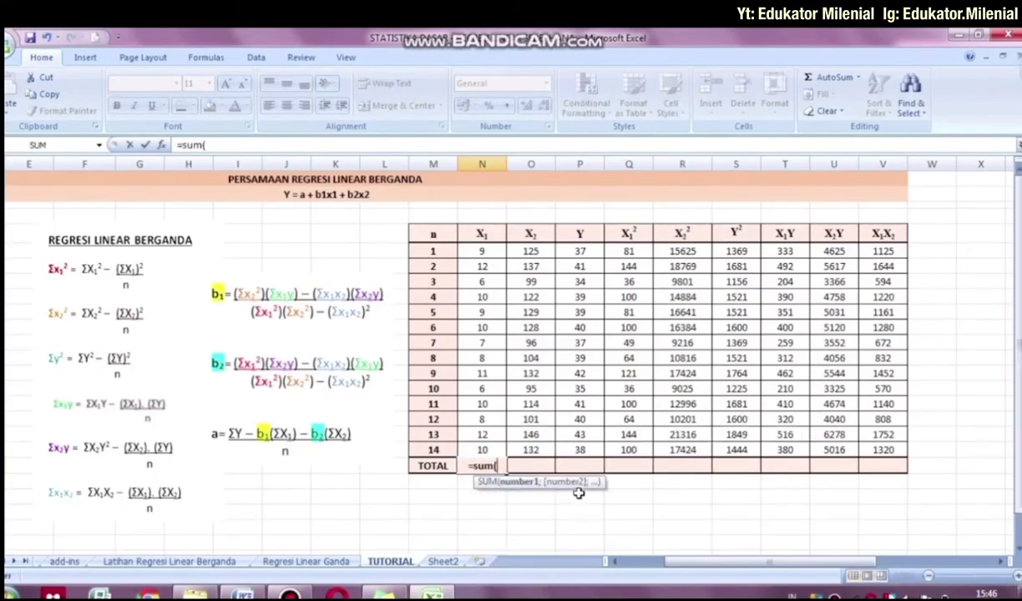
drag(478, 250, 481, 449)
key(Return)
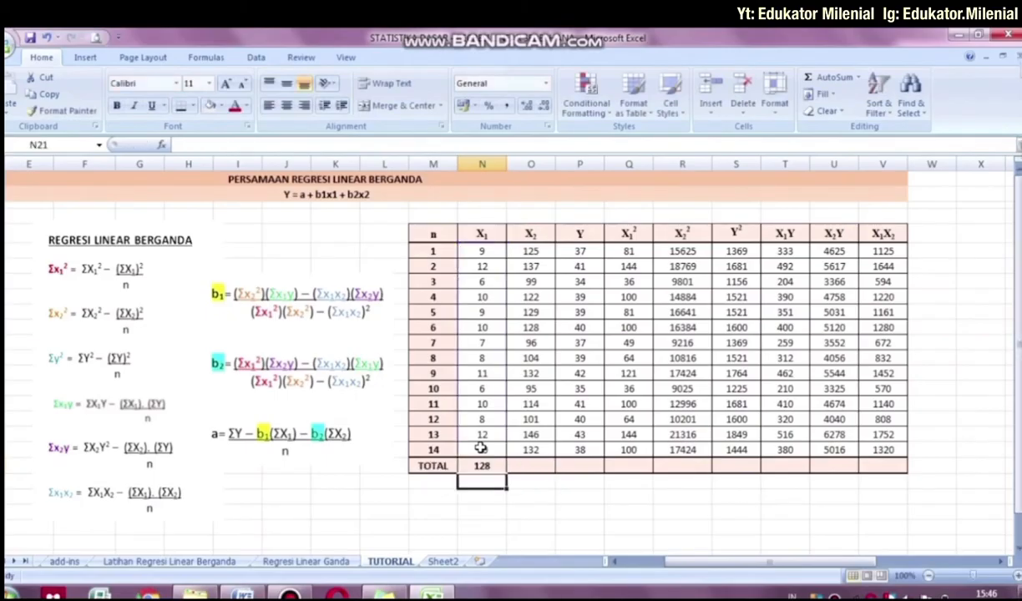
Step: Fill the SUM formula from N20 across the TOTAL row to the X1X2 column in V20
click(486, 467)
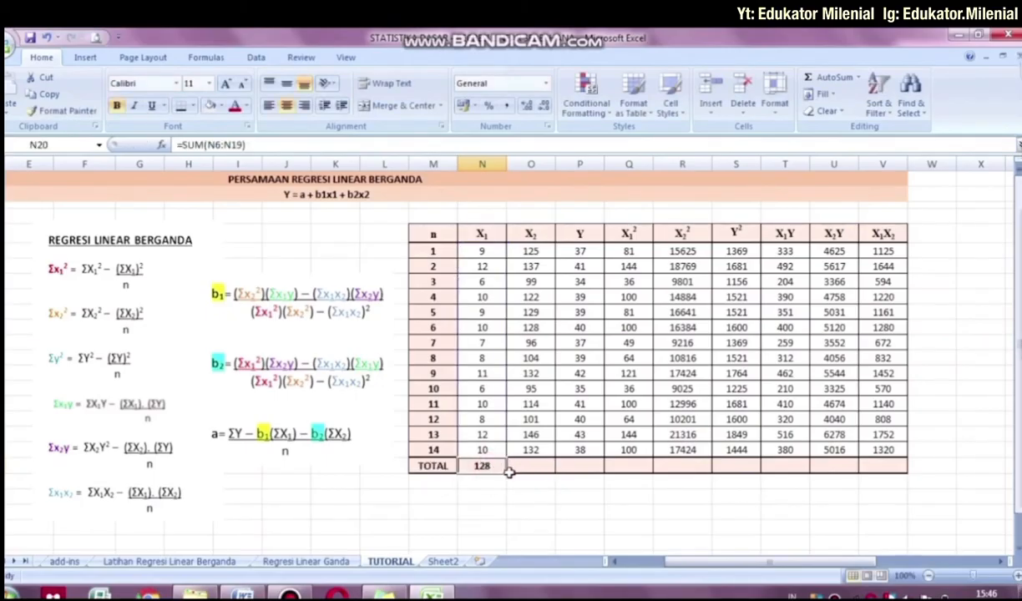
drag(506, 473, 878, 470)
click(855, 517)
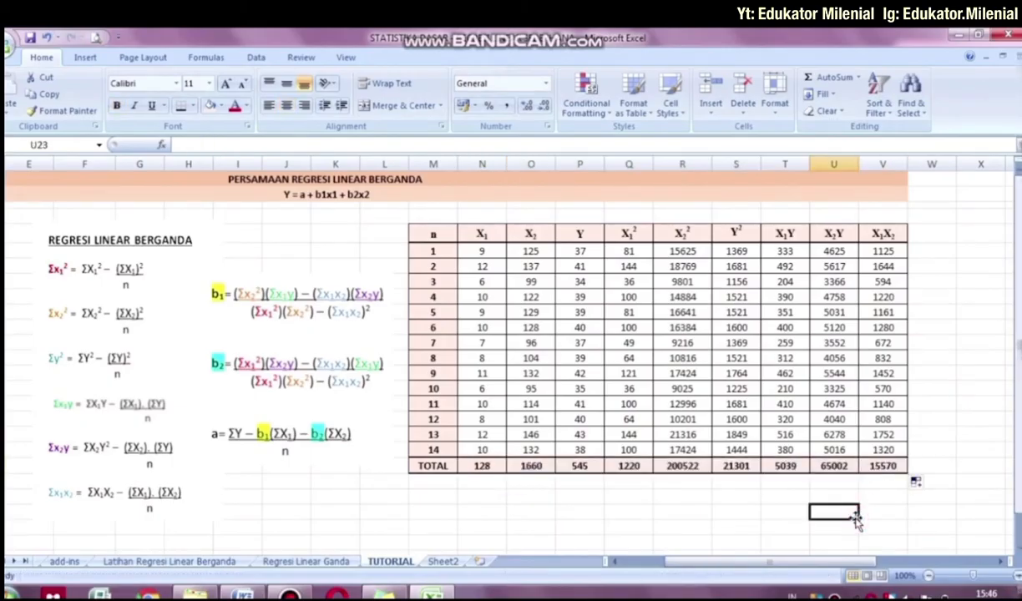
click(117, 359)
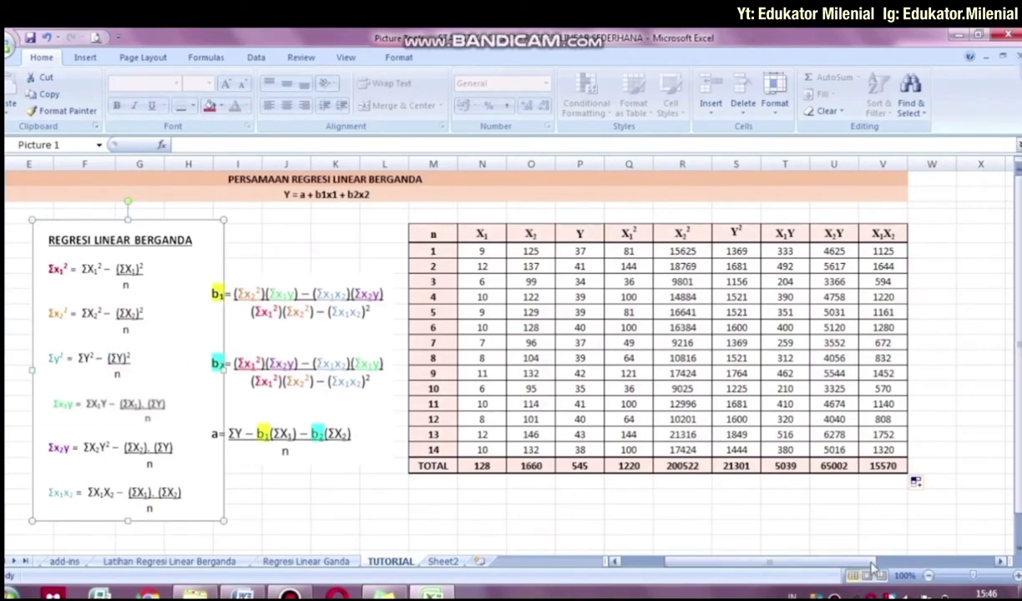
click(1001, 564)
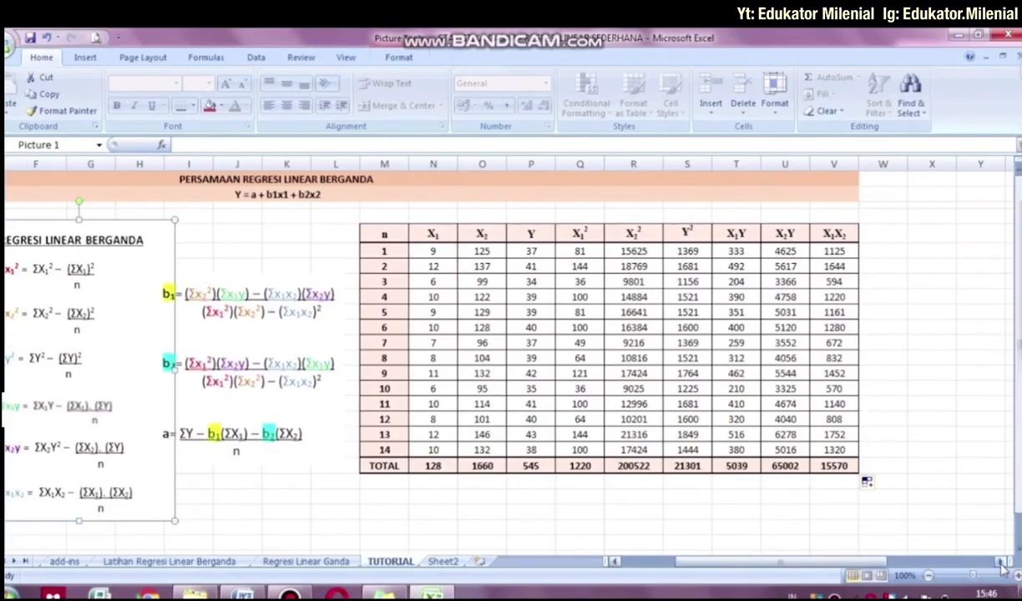
click(152, 438)
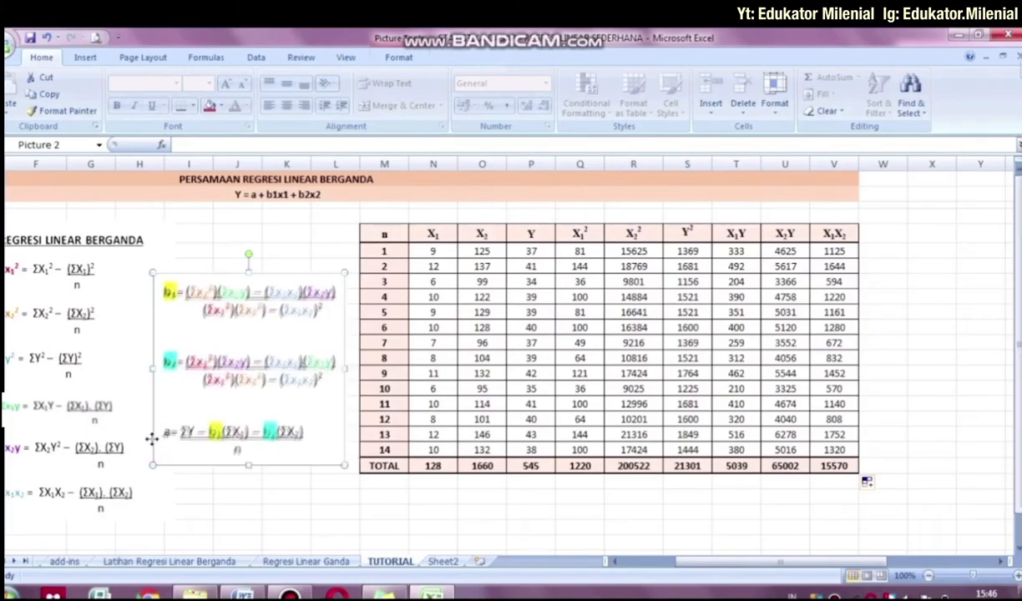
Step: Reposition the two regression formula pictures side by side in columns F to L, beside the data table
drag(152, 437, 117, 428)
click(93, 431)
drag(282, 390, 313, 390)
click(896, 247)
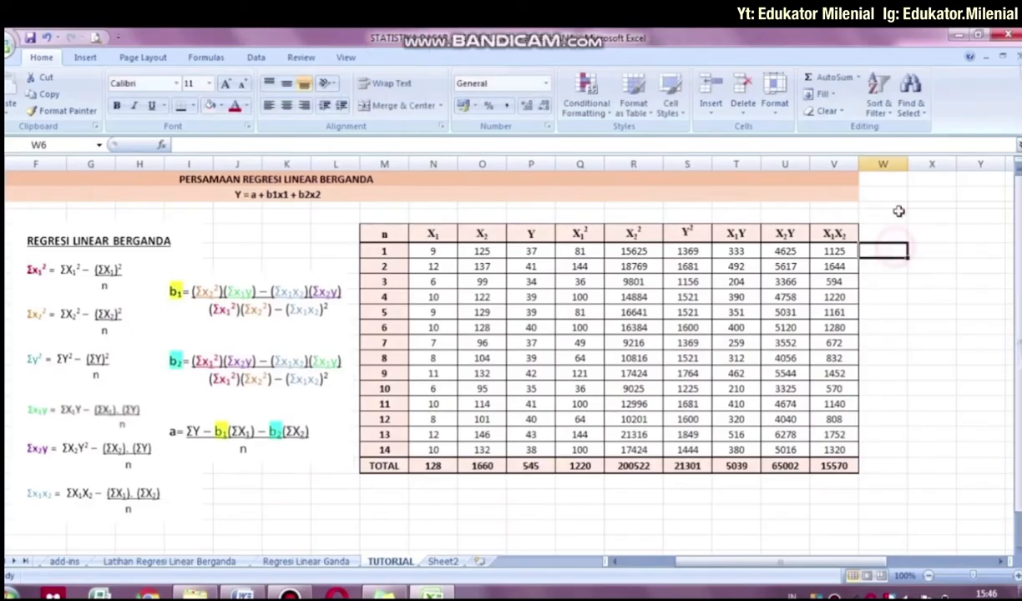
Step: Narrow column W into a slim spacer column beside the data table
drag(869, 164, 871, 164)
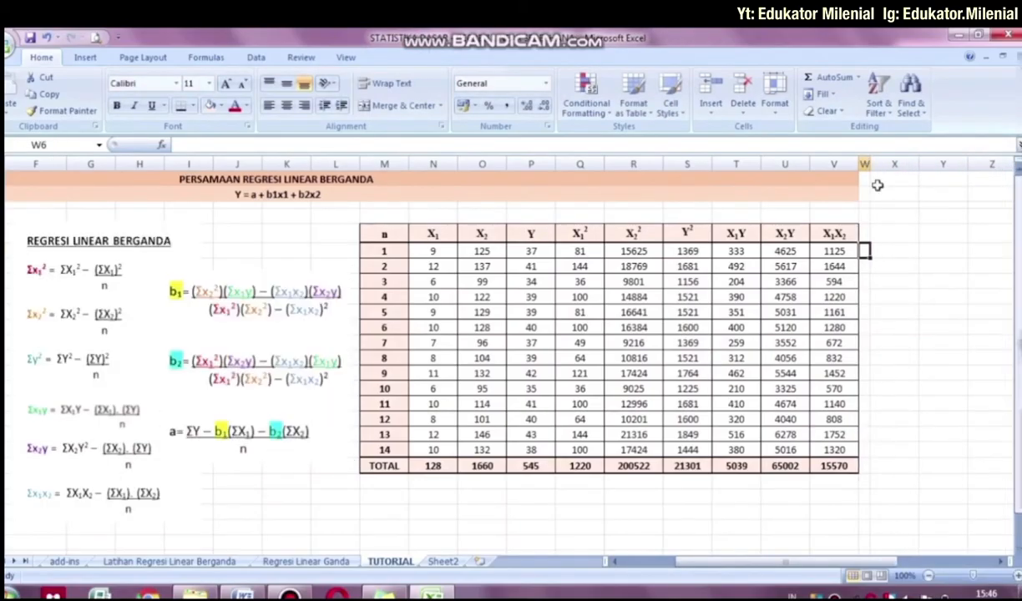
click(895, 264)
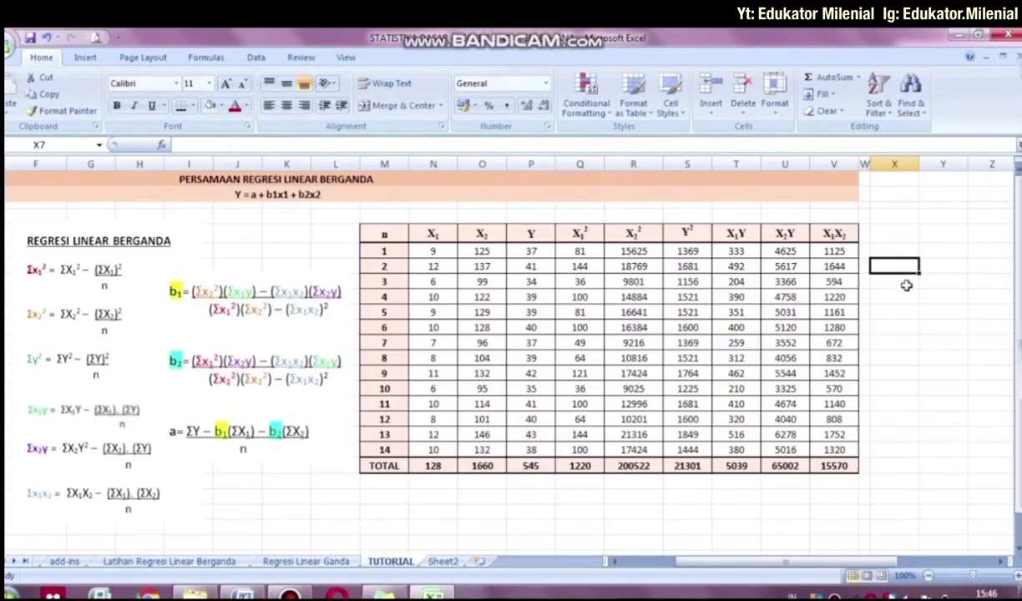
click(130, 338)
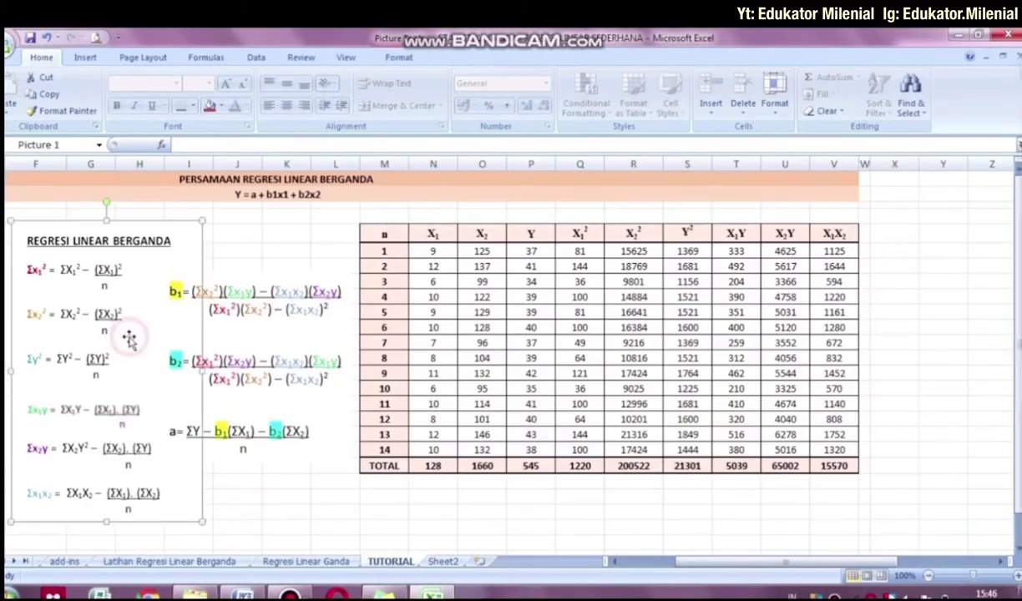
click(262, 483)
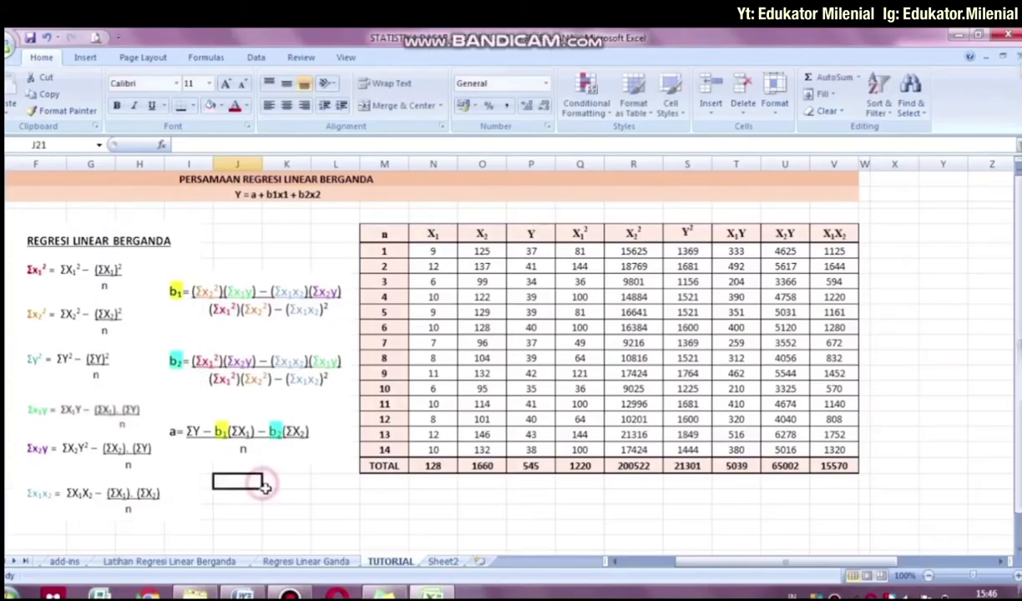
Step: Copy the six sum labels in Q6:Q11 of the Regresi Linear Ganda sheet to X6 on the TUTORIAL sheet
click(280, 561)
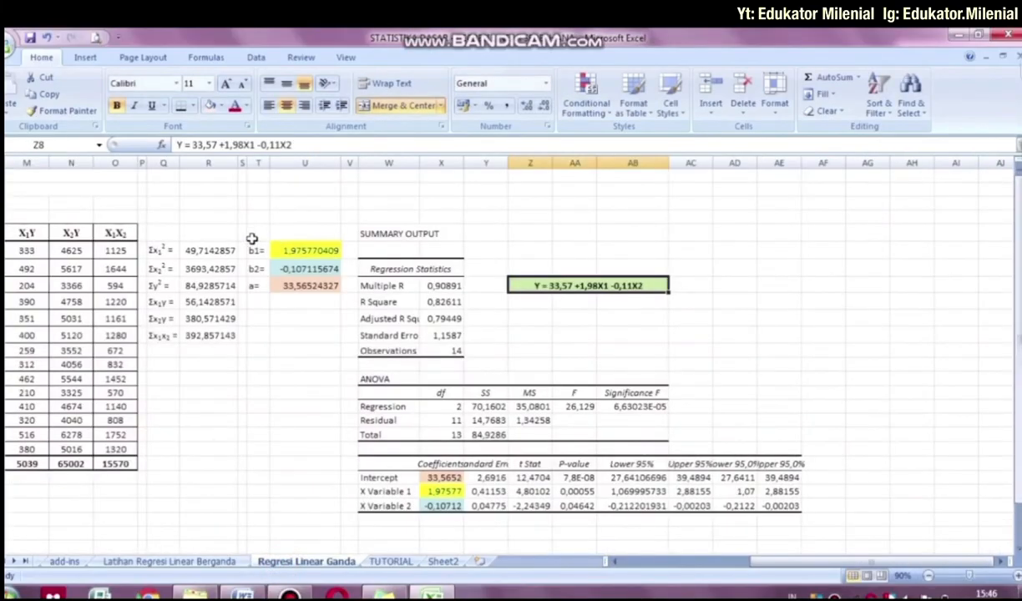
drag(159, 249, 165, 336)
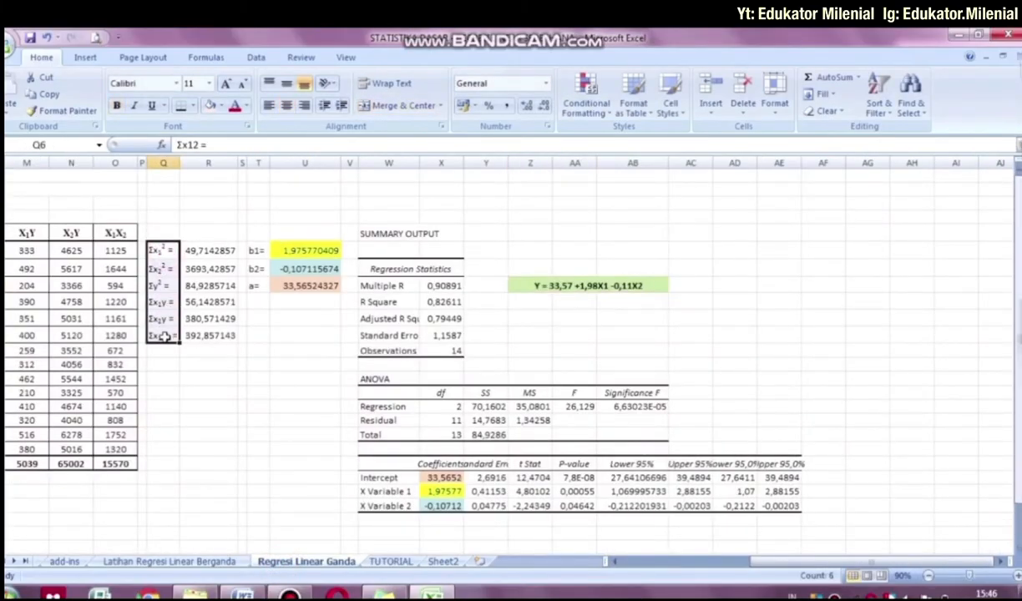
key(ctrl+c)
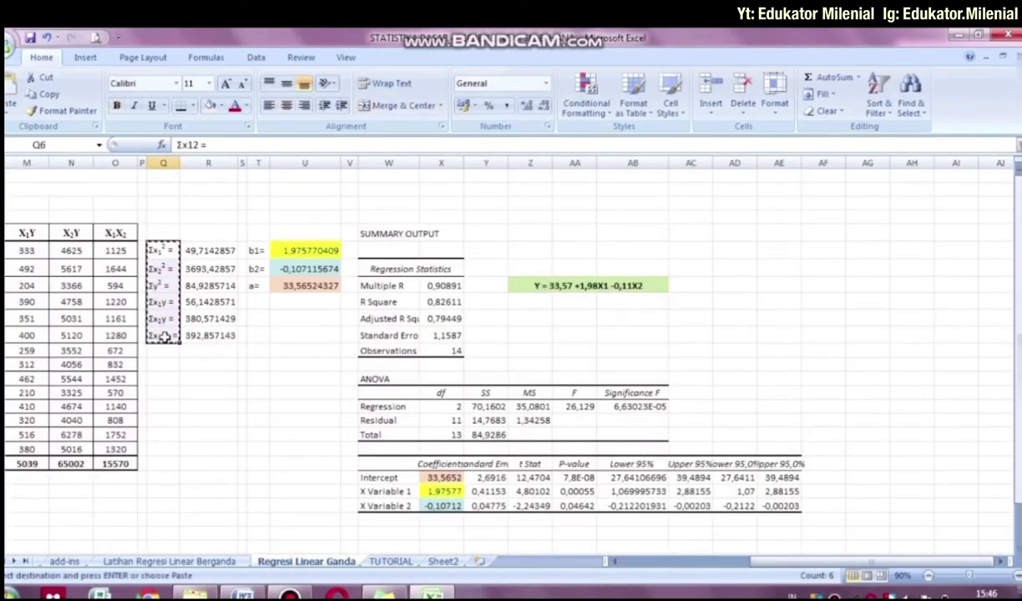
click(390, 562)
click(892, 252)
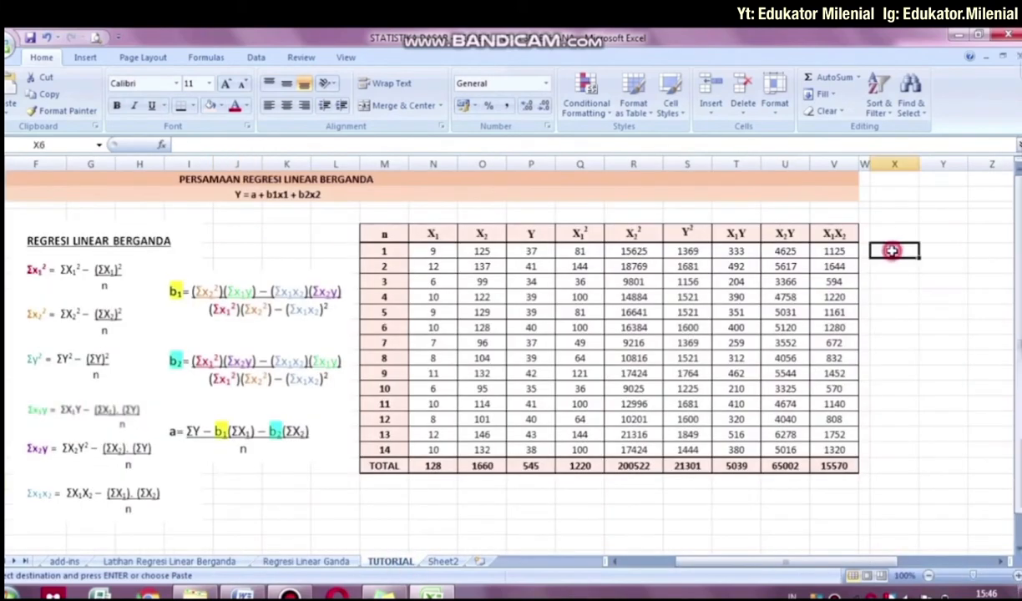
key(ctrl+v)
click(933, 255)
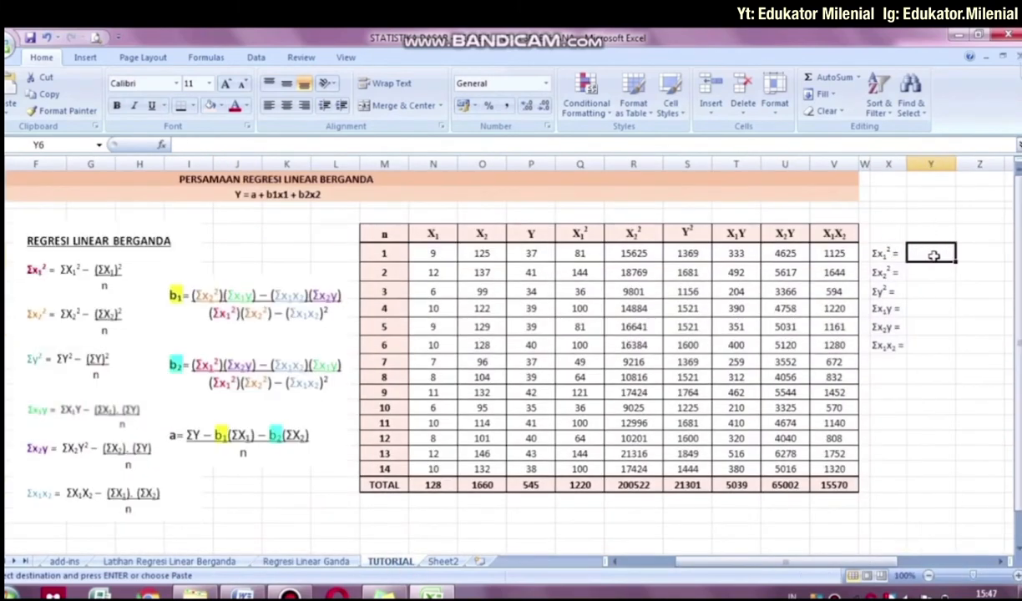
Step: Draw a rectangle about 4.29 cm wide and 1.3 cm high over the Σx1² formula in the formula picture
click(65, 284)
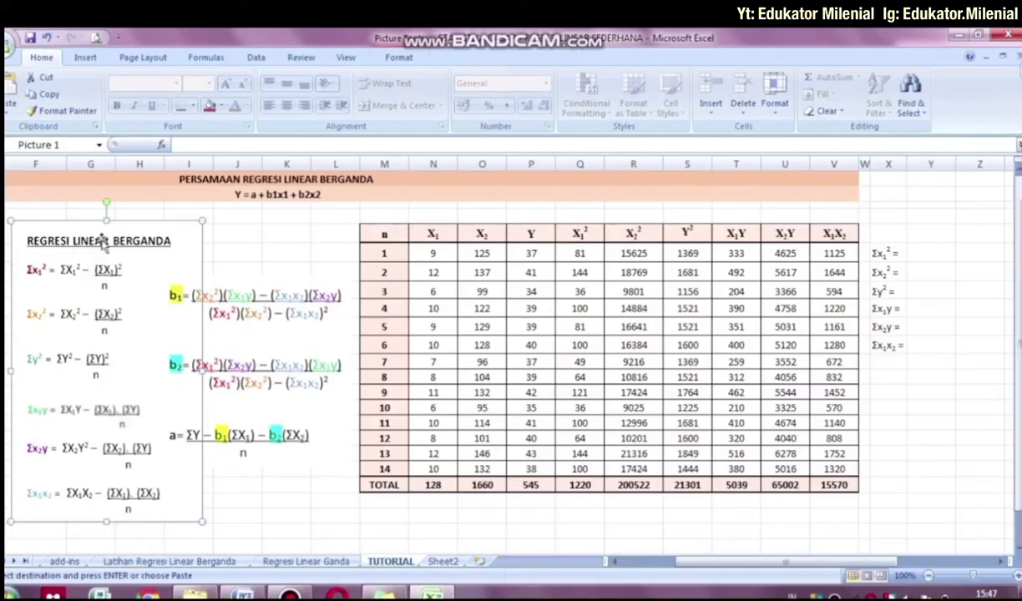
click(89, 58)
click(153, 93)
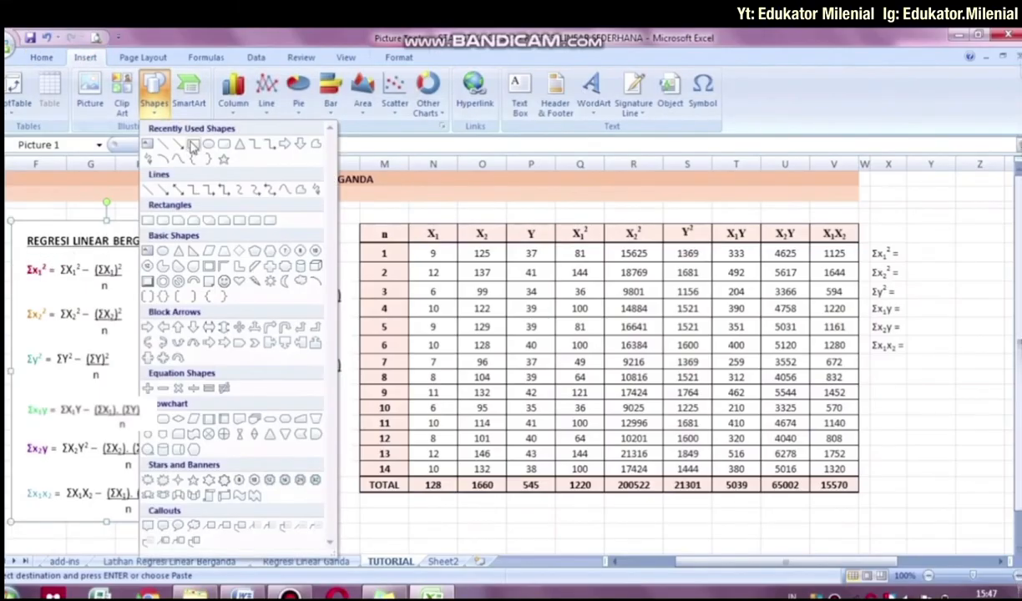
click(192, 145)
drag(18, 256, 143, 293)
Step: Give the rectangle the orange-outlined shape style with no fill, so it frames the Σx1² formula
click(401, 57)
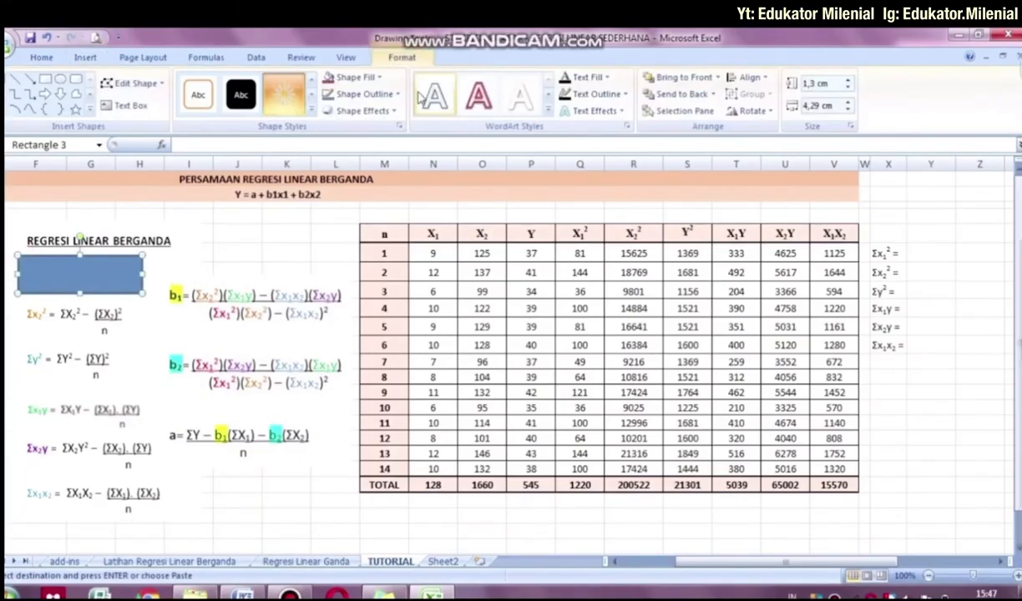
click(198, 94)
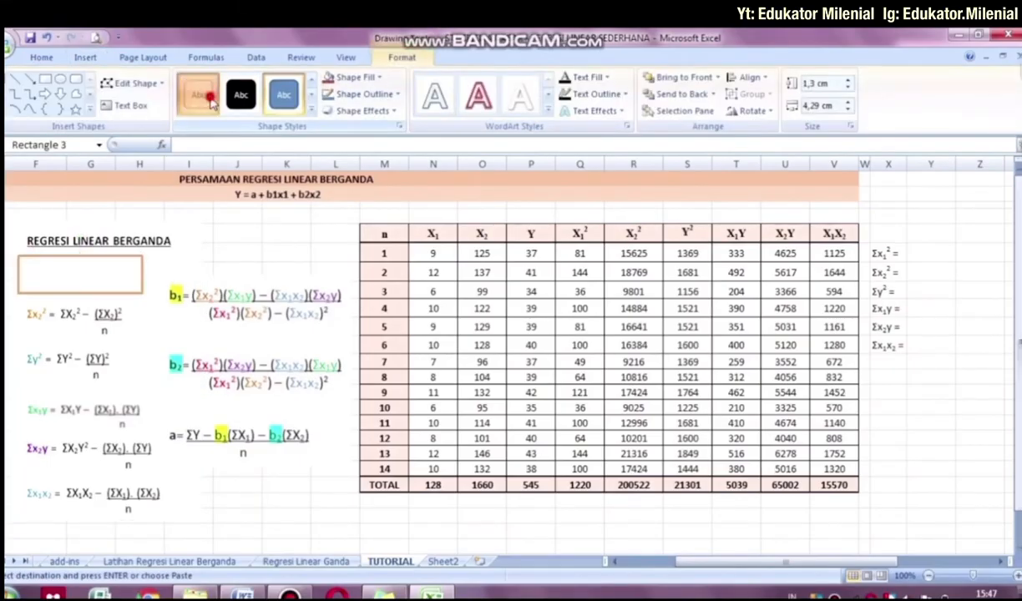
click(347, 77)
click(385, 233)
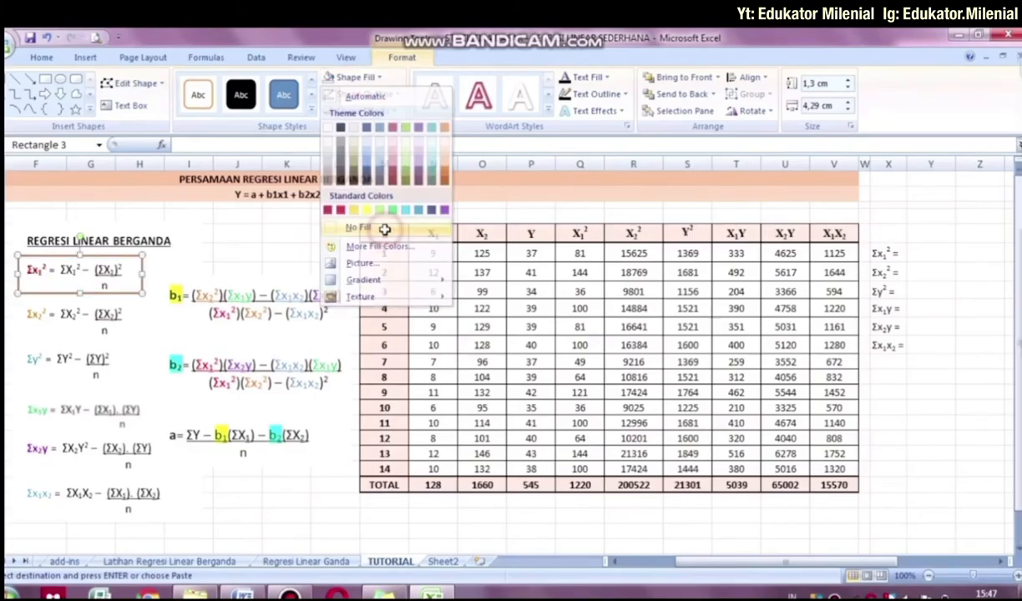
Step: Enter the formula =Q20-((N20^2)/14) in Y6 to calculate Σx1²
click(934, 255)
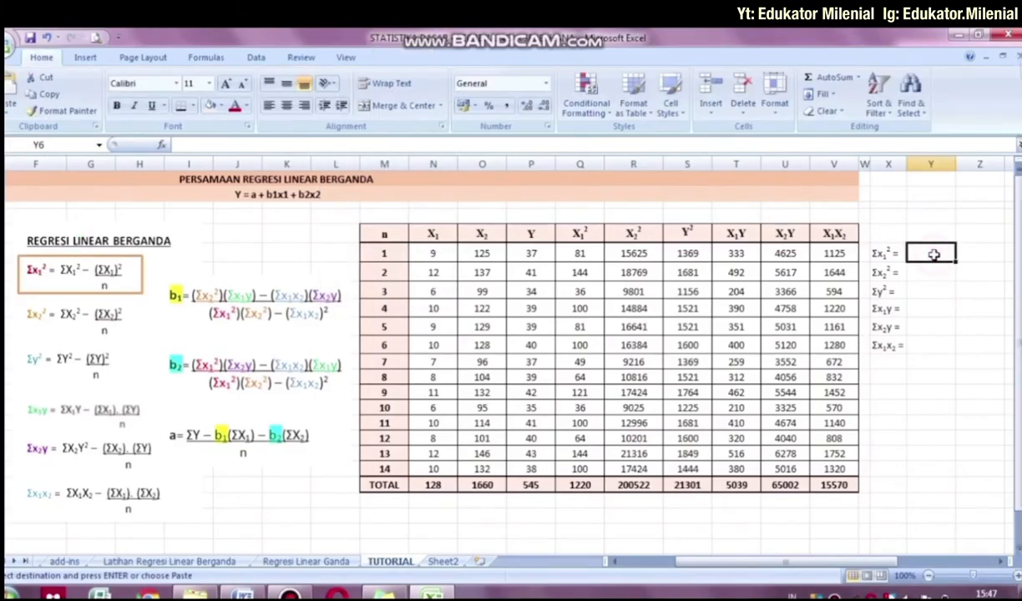
text(=)
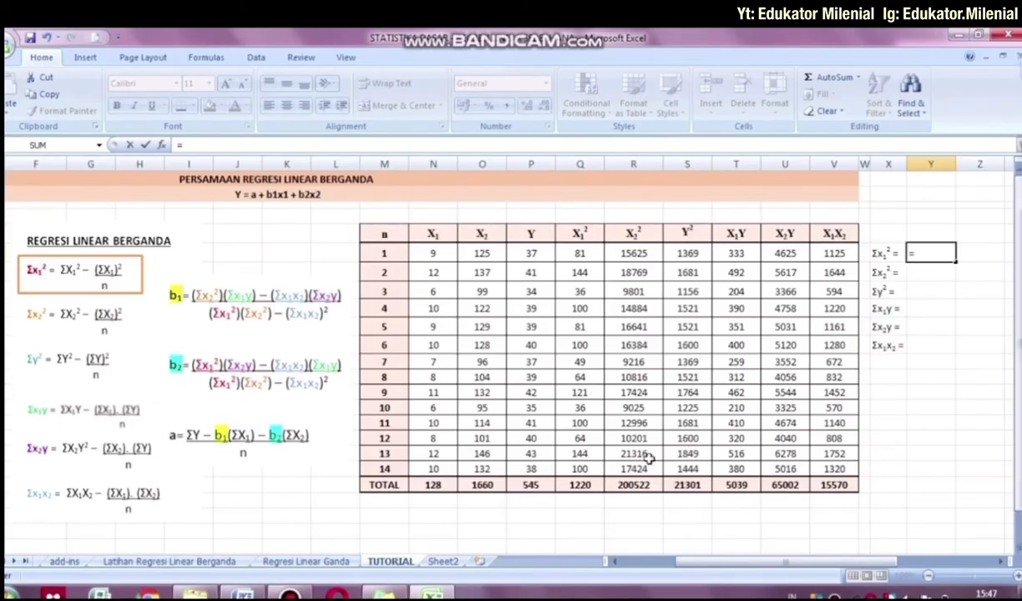
click(580, 485)
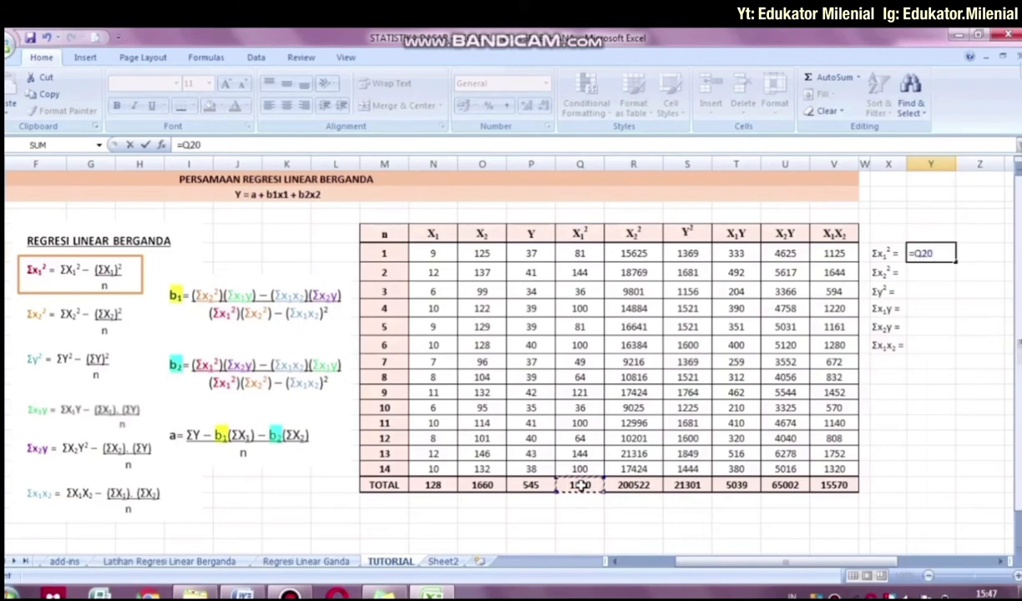
text(-()
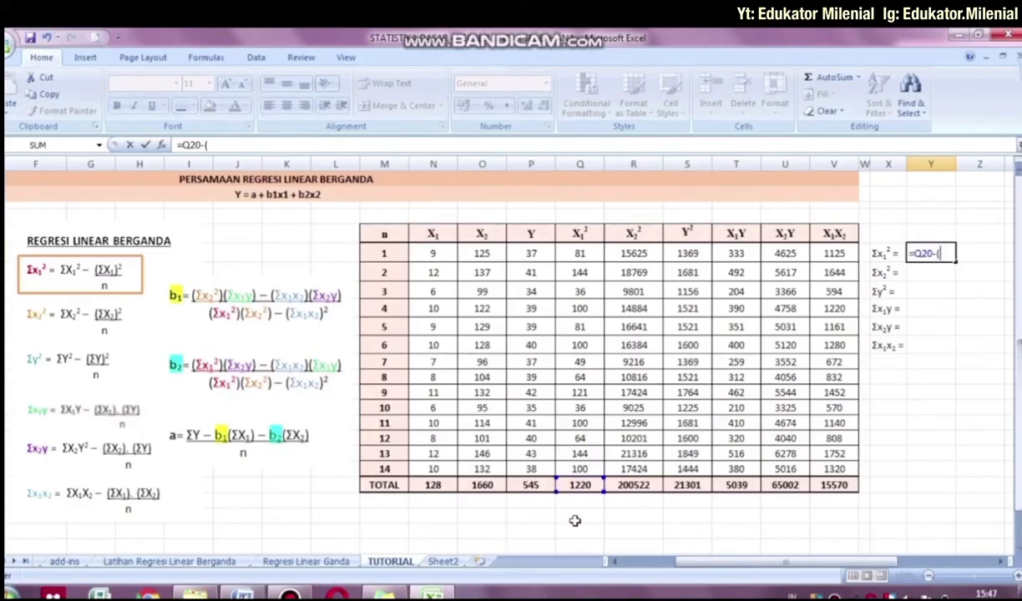
click(449, 486)
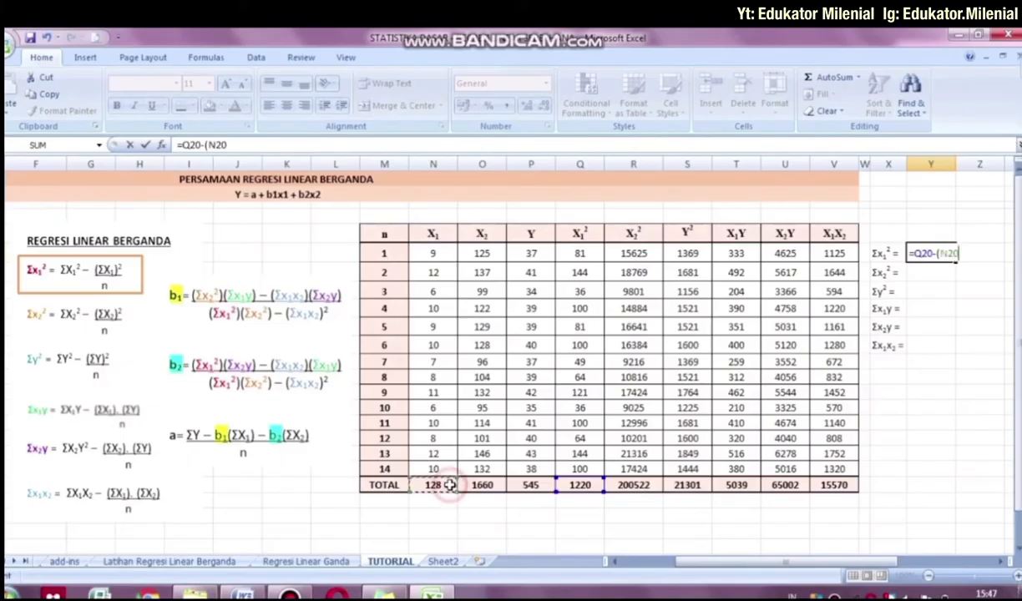
text(^2)/14))
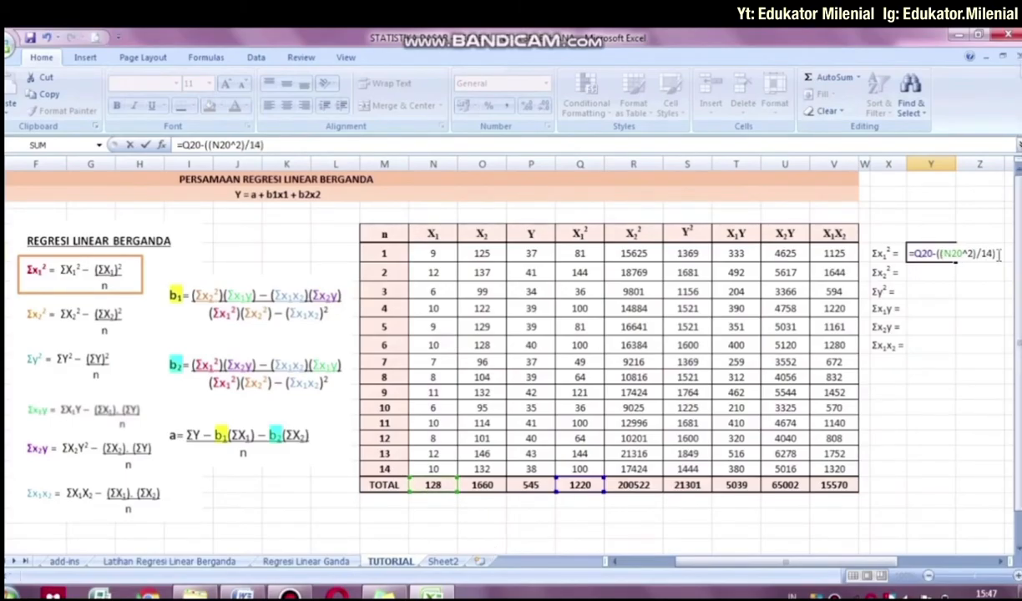
key(Return)
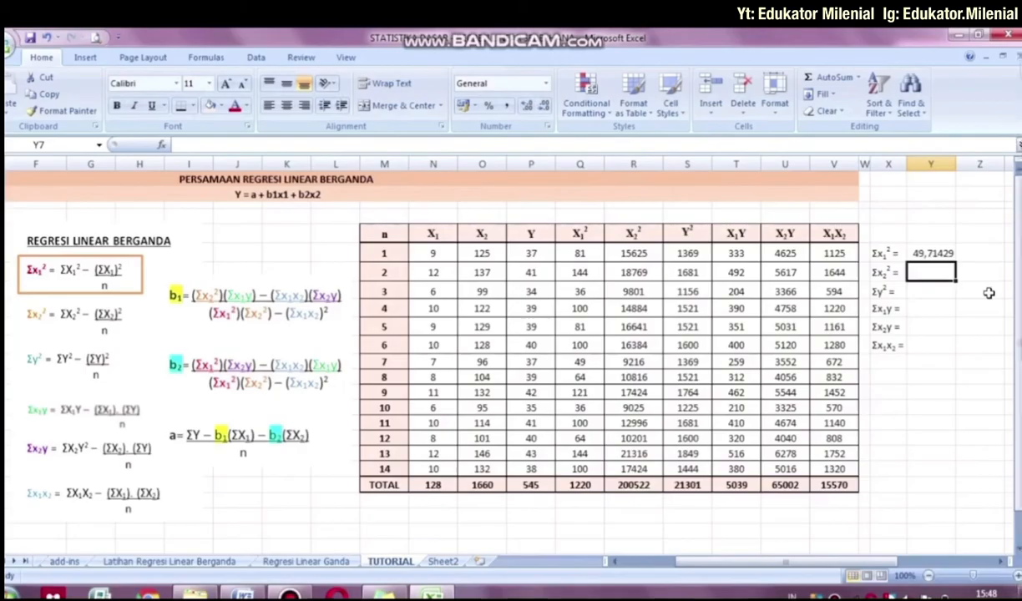
Step: Examine how the brackets group the squared X1 total and its division in the Y6 formula
click(934, 253)
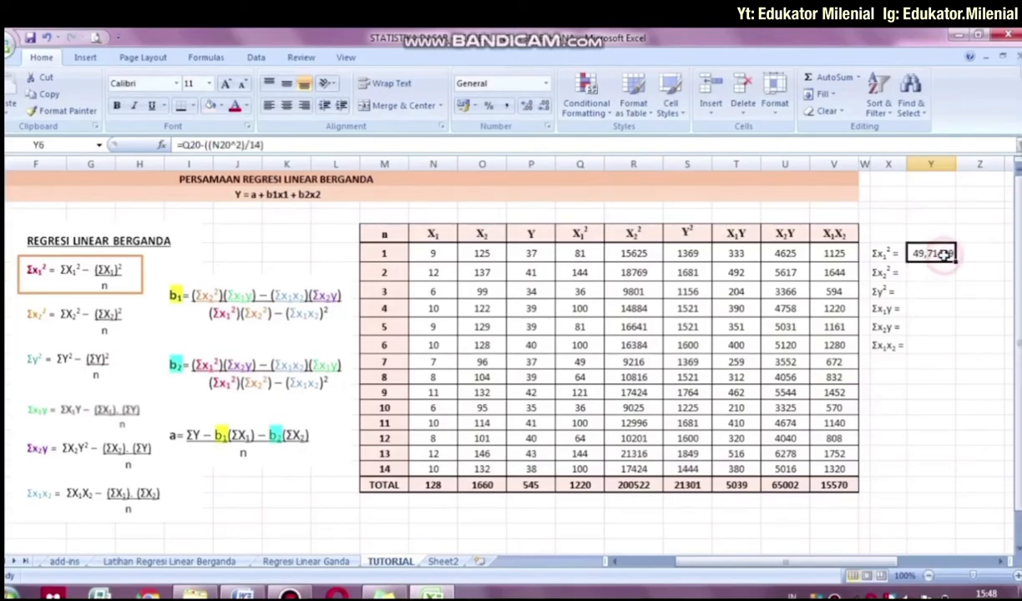
click(210, 143)
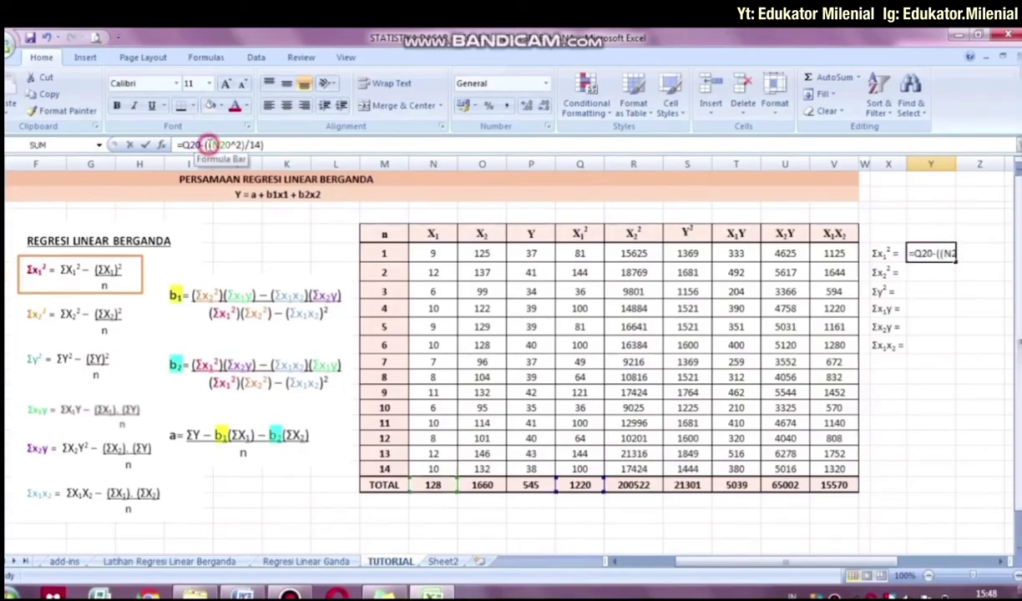
click(280, 146)
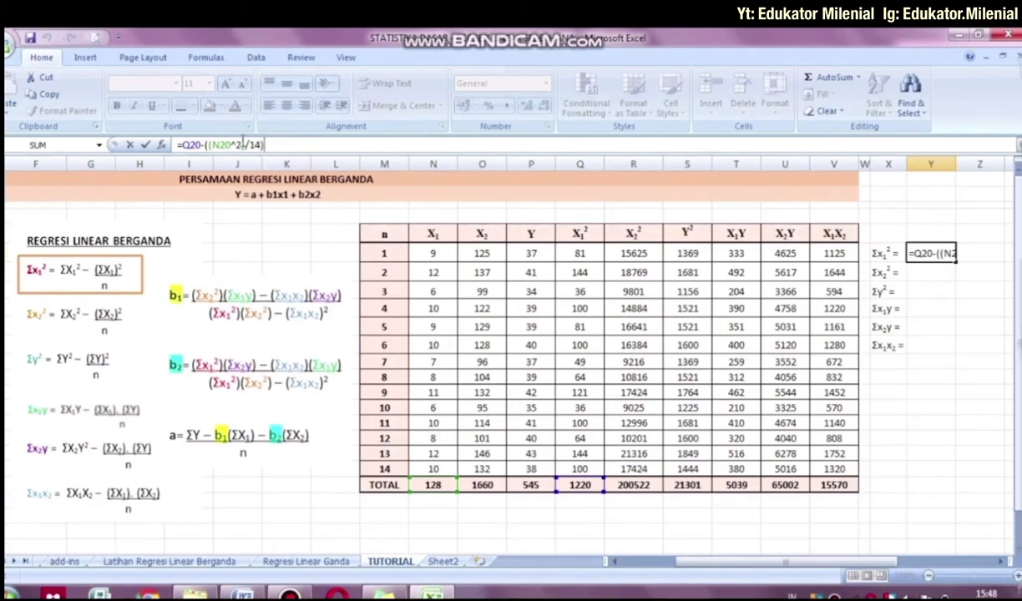
drag(243, 145, 214, 145)
click(264, 145)
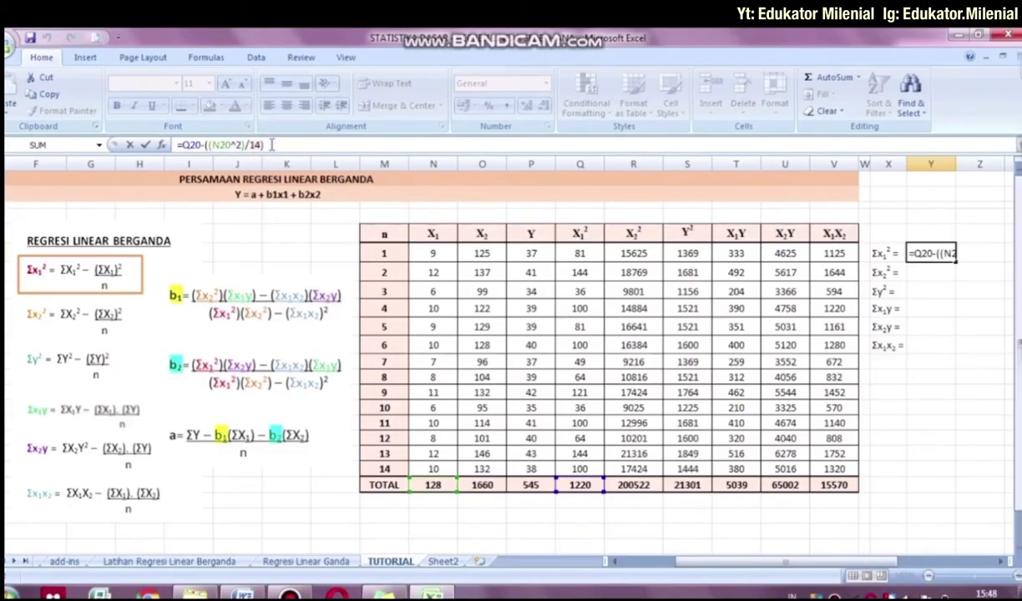
key(Return)
Step: Move the orange frame down from the Σx1² formula to surround the Σx2² formula
click(137, 293)
key(Down)
key(Down)
key(Down)
key(Down)
key(Down)
key(Down)
key(Down)
key(Down)
key(Down)
key(Down)
key(Down)
key(Down)
key(Down)
key(Down)
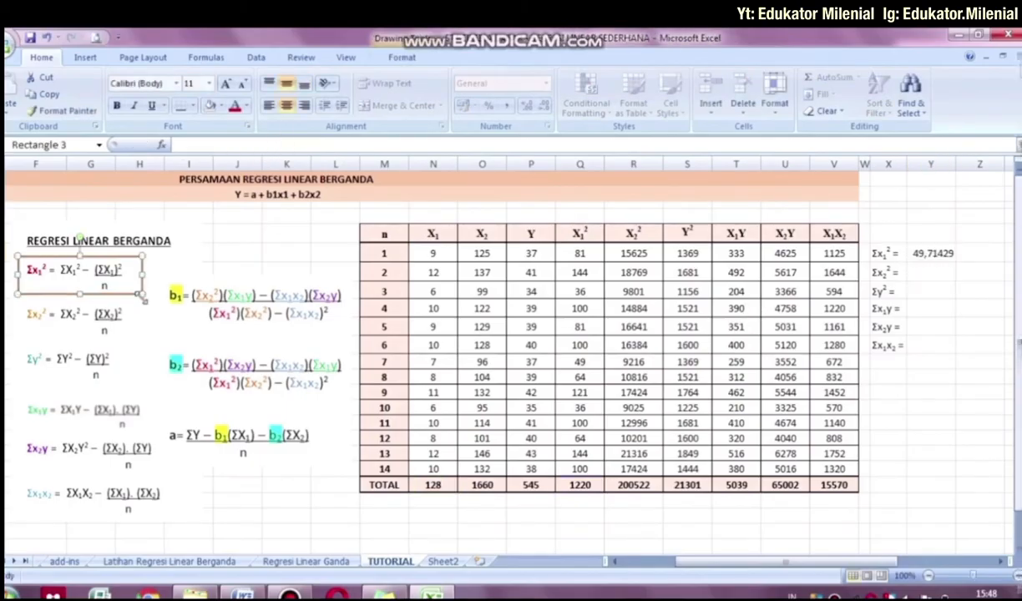
key(Down)
key(Down)
key(Down)
key(Down)
key(Down)
key(Down)
key(Down)
key(Down)
key(Down)
key(Down)
key(Down)
key(Down)
key(Down)
key(Down)
key(Down)
key(Down)
key(Down)
key(Down)
key(Down)
key(Down)
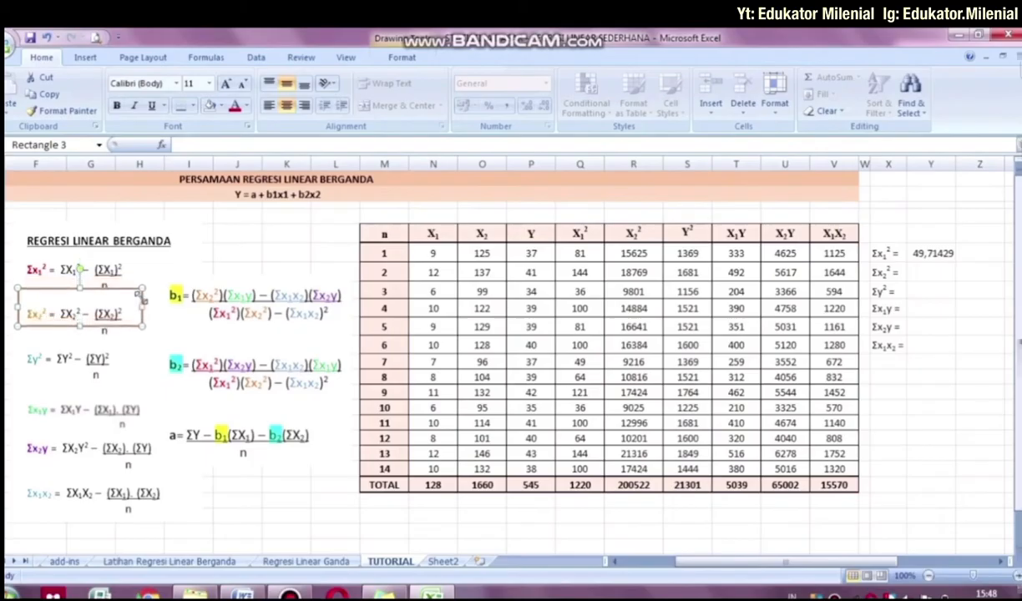
Step: Enter the formula =R20-((O20^2)/14) in Y7 to calculate Σx2²
click(925, 272)
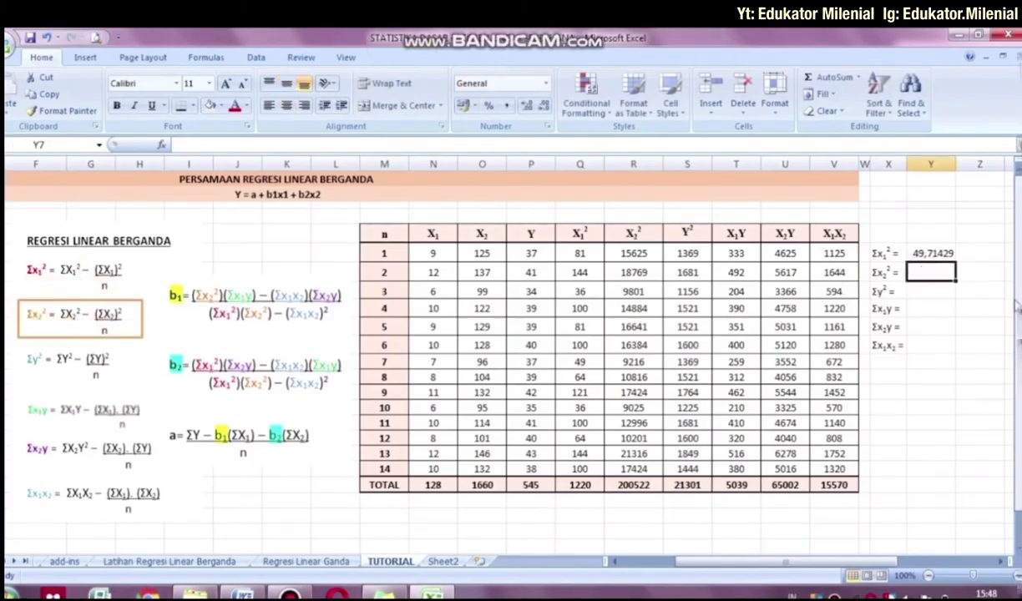
text(=)
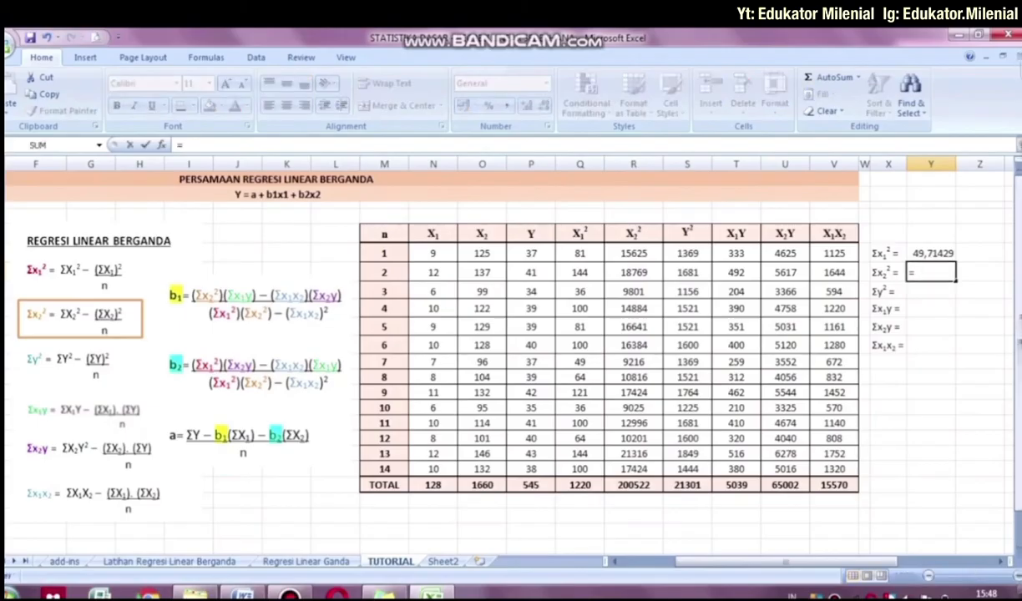
click(656, 483)
text(-)
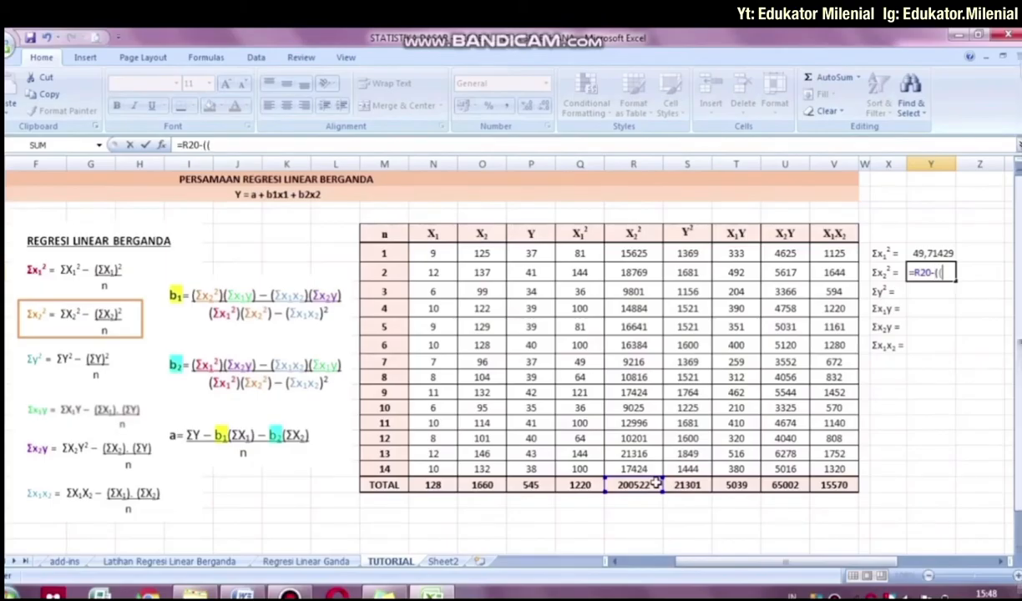
text((()
click(483, 484)
text(^2)/14)
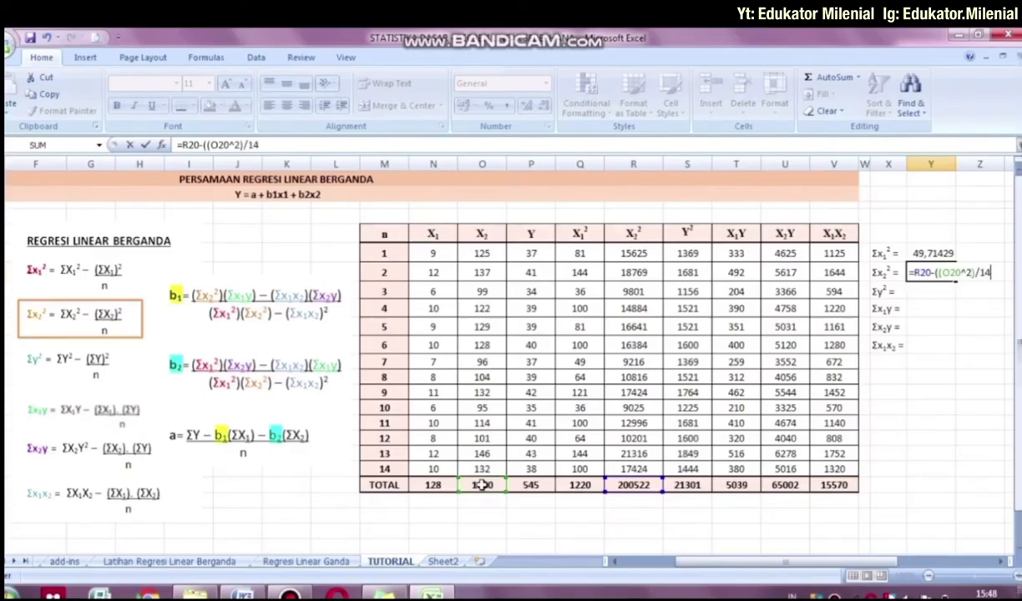
key(Return)
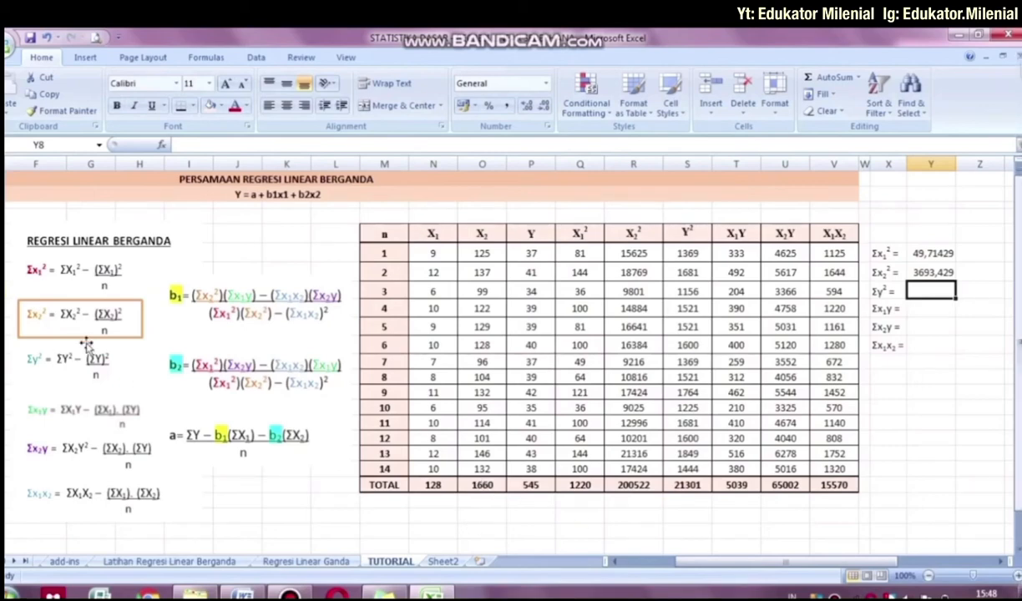
Step: Move the orange frame down from the Σx2² formula to surround the Σy² formula
click(125, 338)
key(Down)
key(Down)
key(Down)
key(Down)
key(Down)
key(Down)
key(Down)
key(Down)
key(Down)
key(Down)
key(Down)
key(Down)
key(Down)
key(Down)
key(Down)
key(Down)
key(Down)
key(Down)
key(Down)
key(Down)
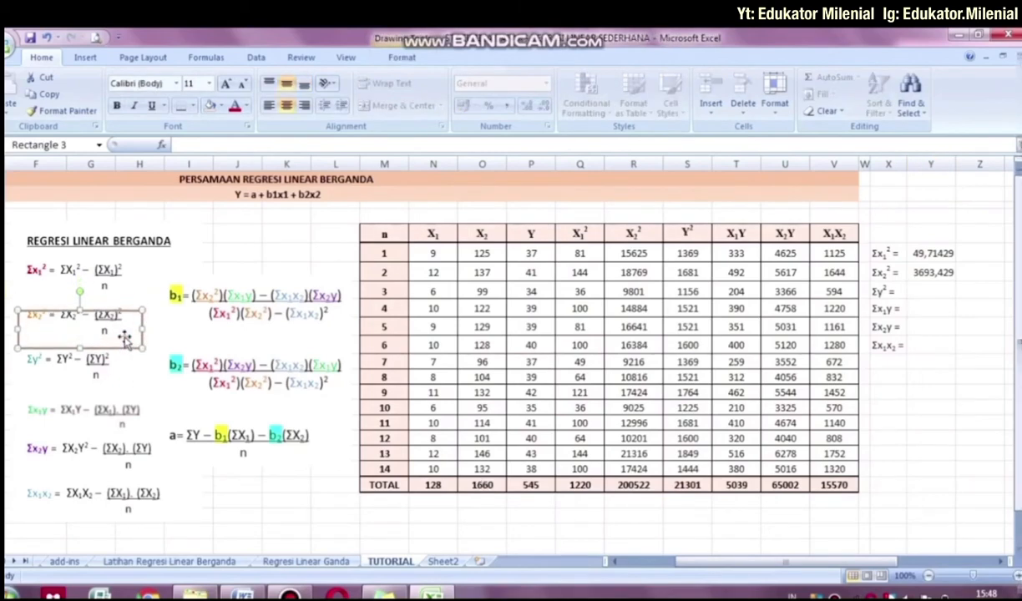
key(Down)
key(Down)
key(Down)
key(Down)
key(Down)
key(Down)
key(Down)
key(Down)
key(Down)
key(Down)
key(Down)
key(Down)
key(Down)
key(Down)
key(Down)
key(Down)
key(Down)
key(Down)
key(Down)
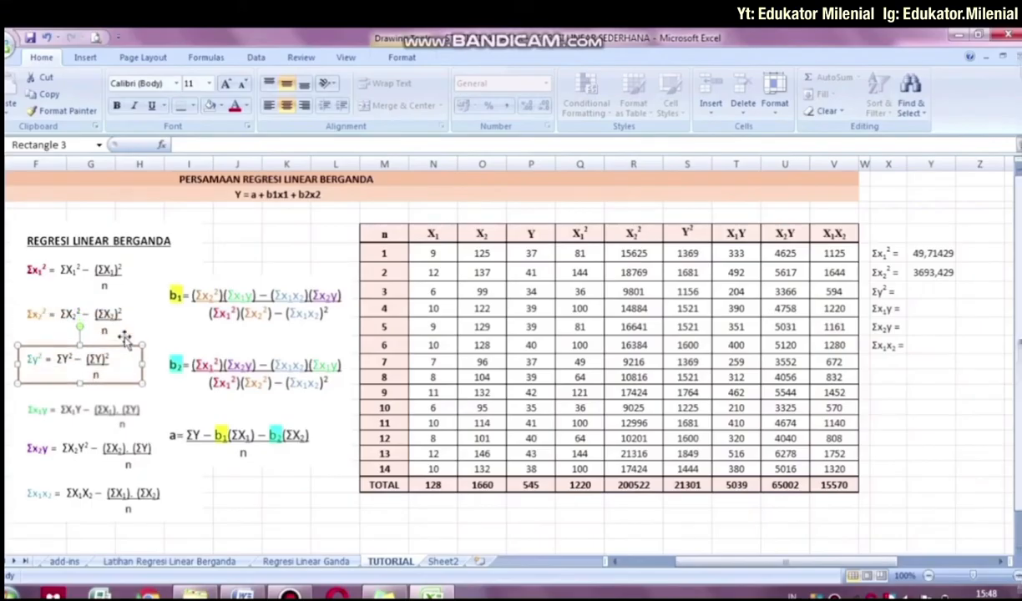
Step: Enter the formula =S20-((P20^2)/14) in Y8 to calculate Σy²
click(932, 286)
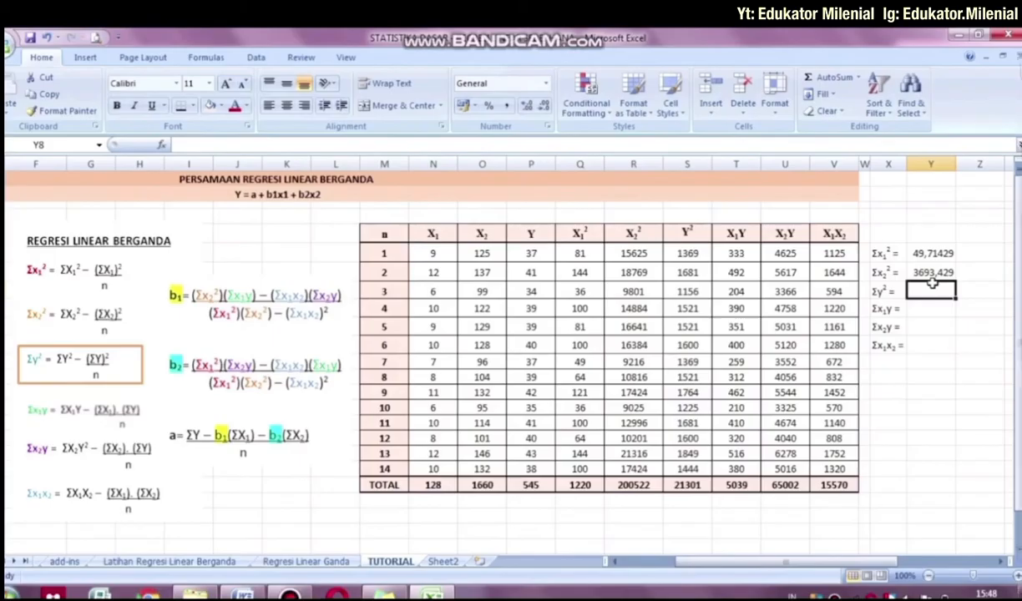
text(=)
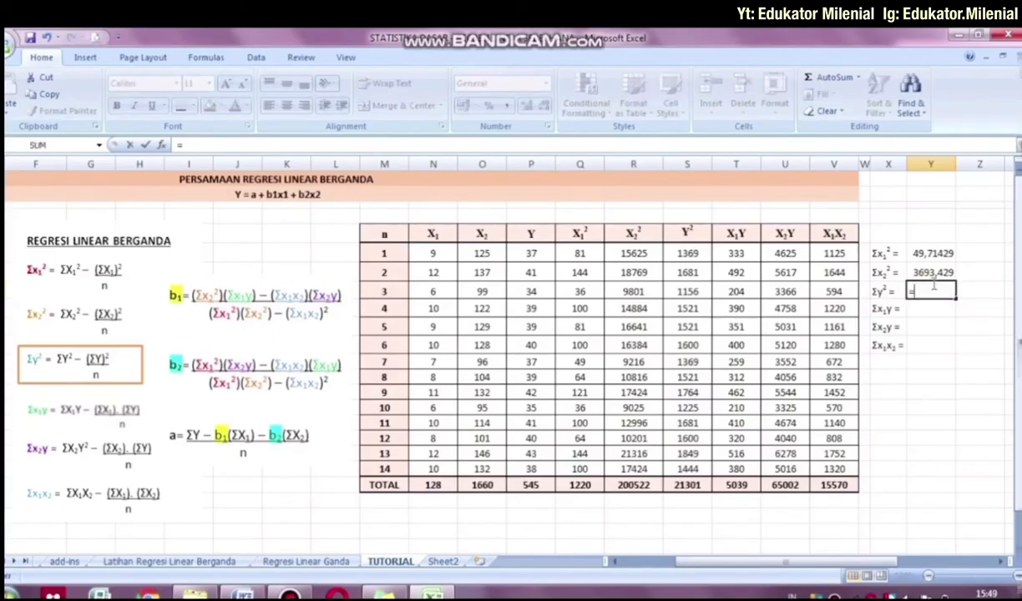
click(689, 491)
text(-(()
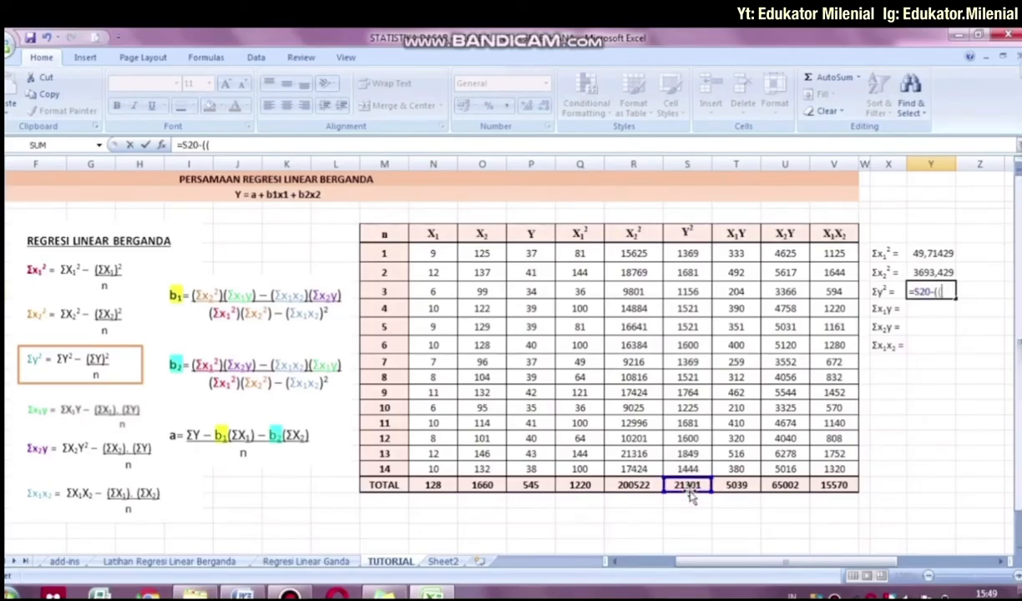
click(535, 485)
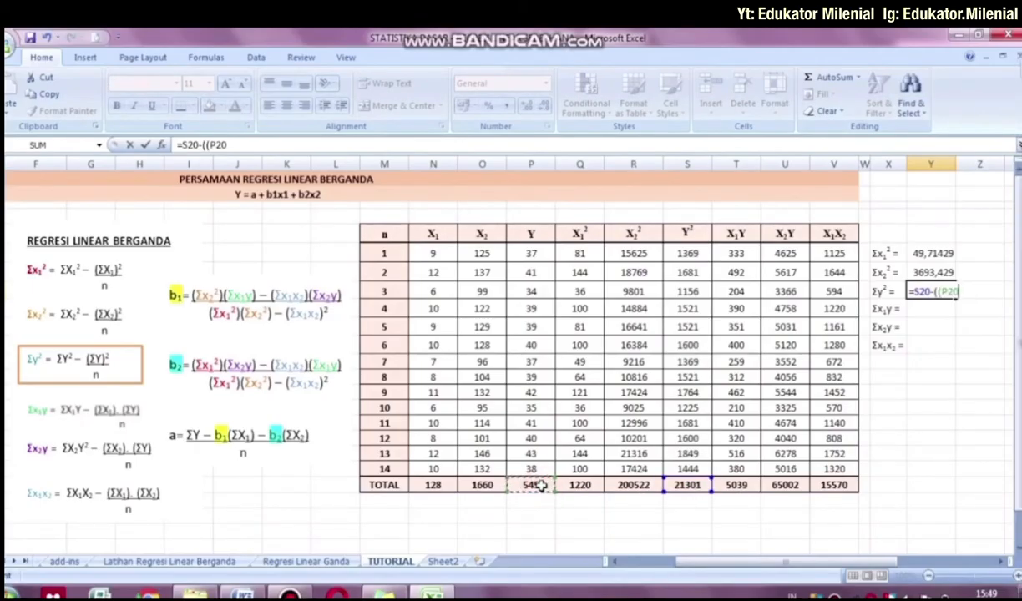
text(^2)/14)
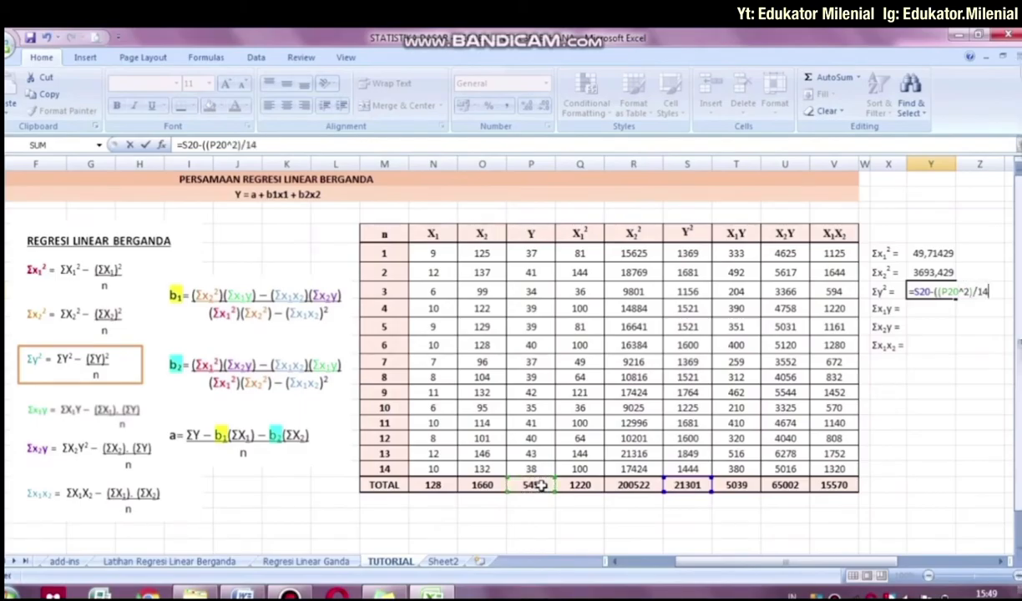
key(Return)
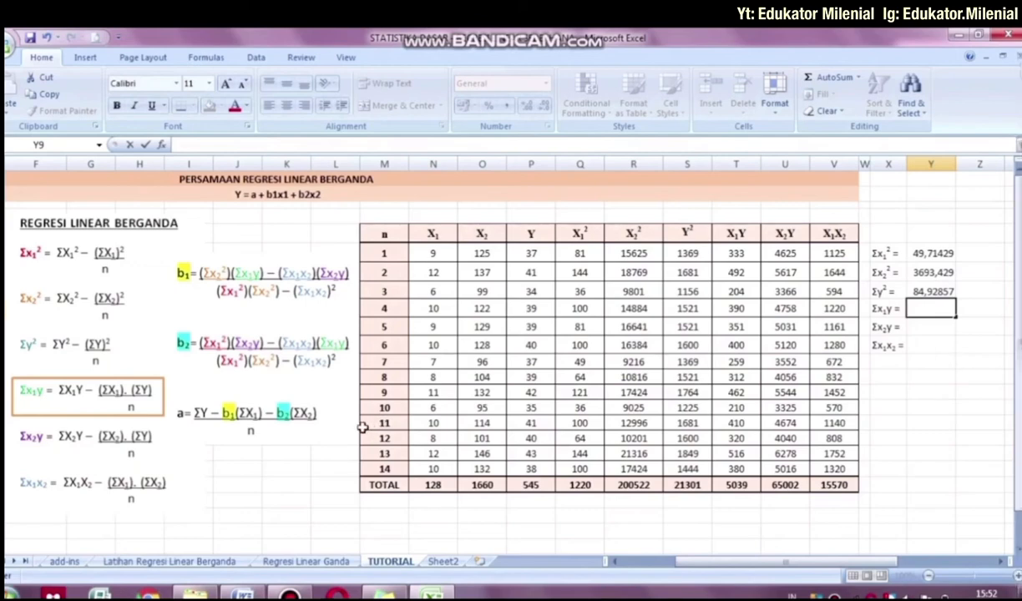
Step: Enter the formula =T20-((N20*P20)/14) in Y9 to calculate Σx1y
text(=)
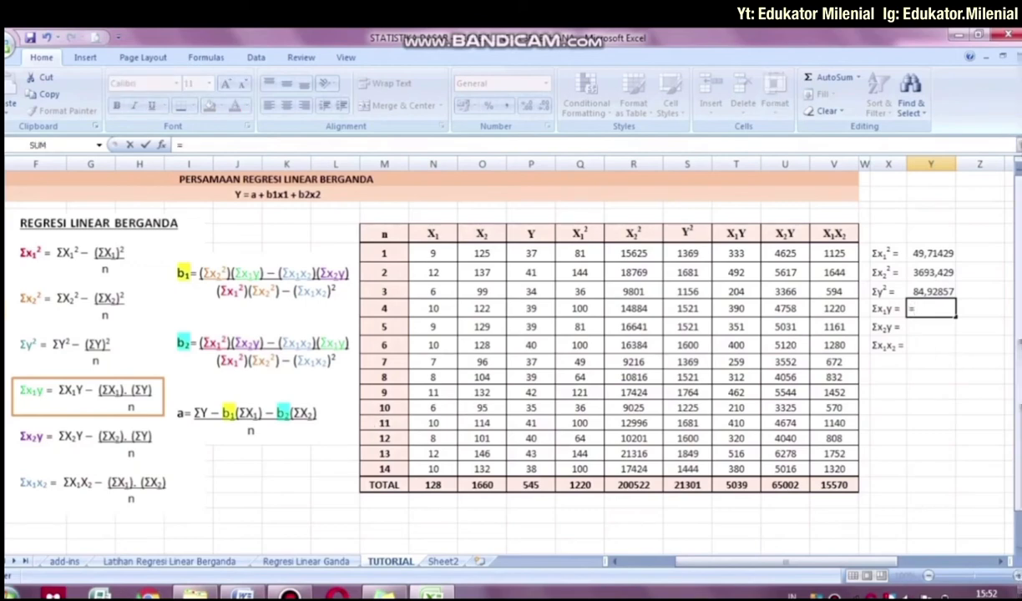
click(749, 489)
text(-(()
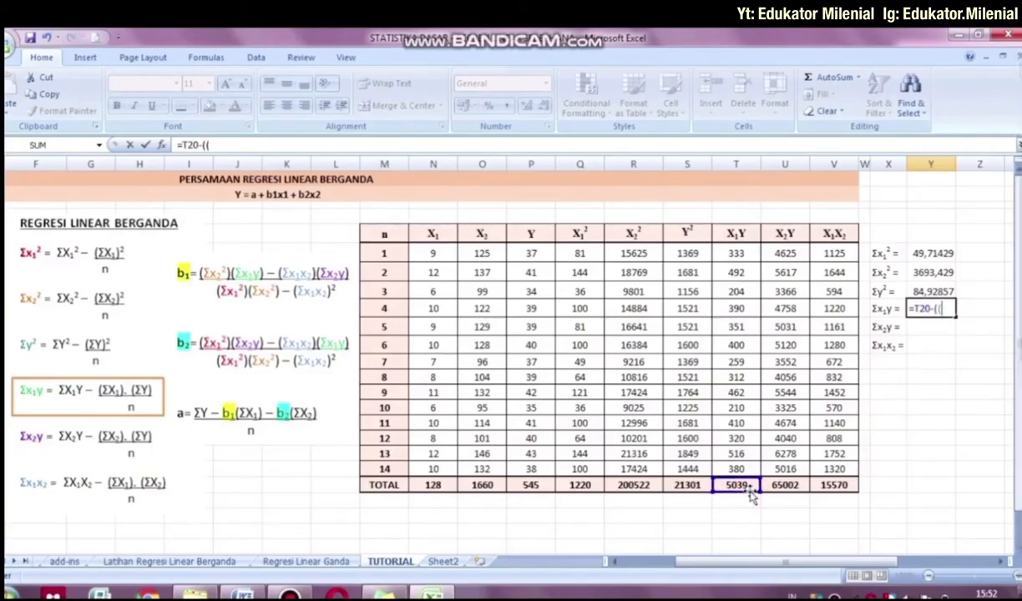
click(452, 483)
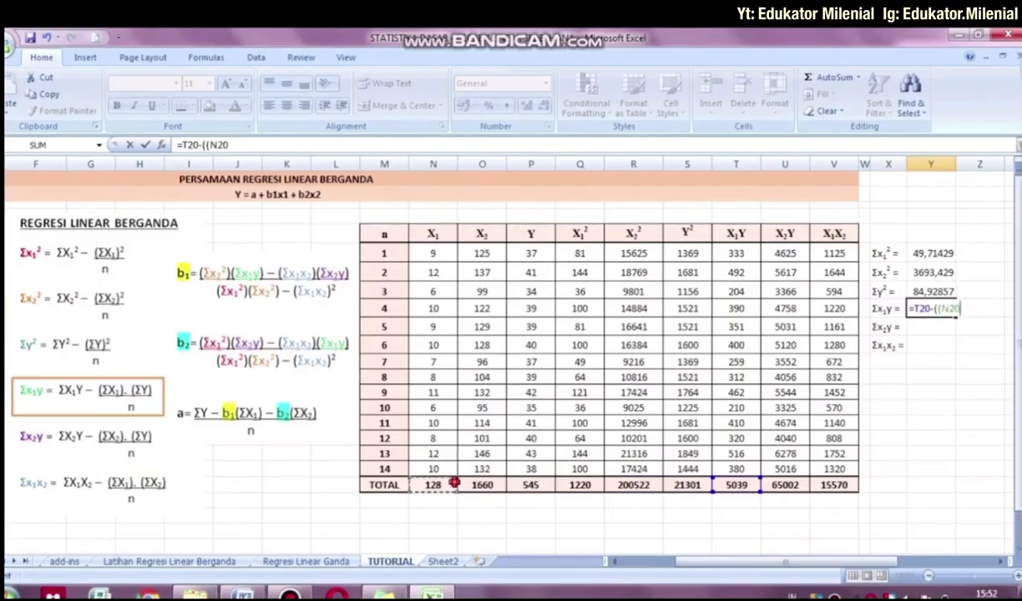
text(*)
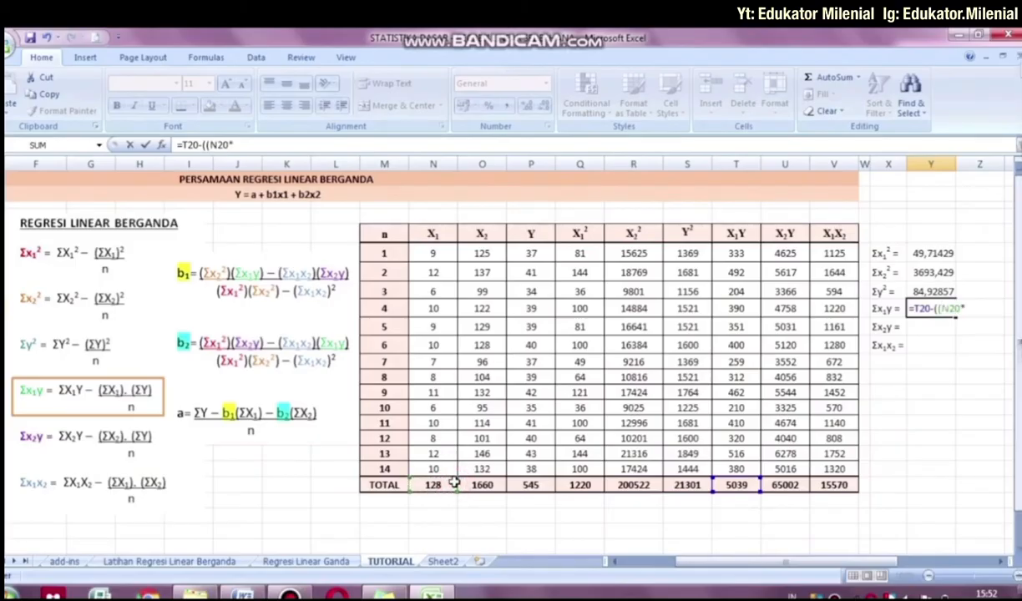
click(527, 485)
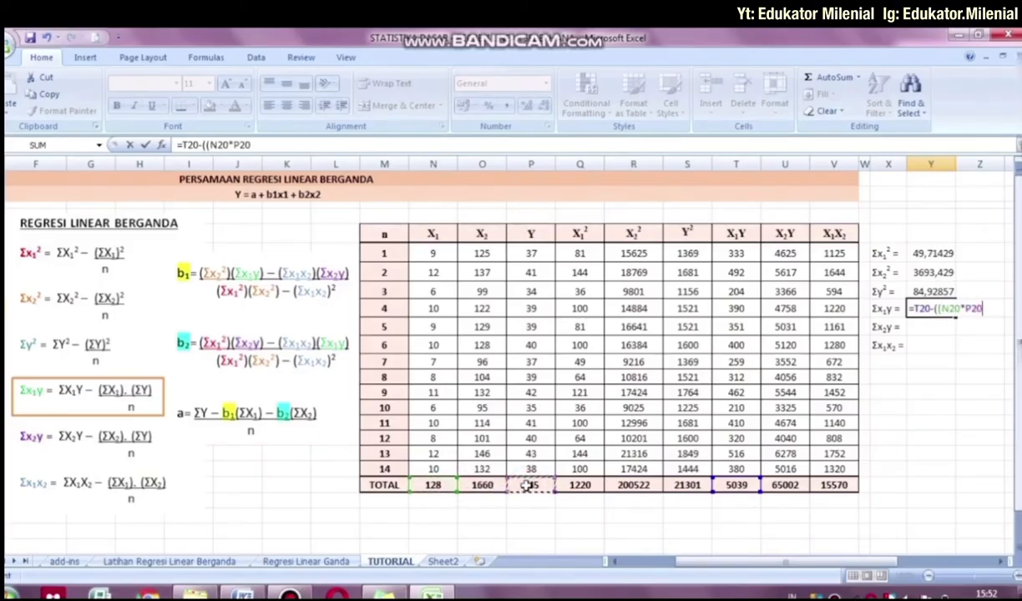
text()/14))
key(Return)
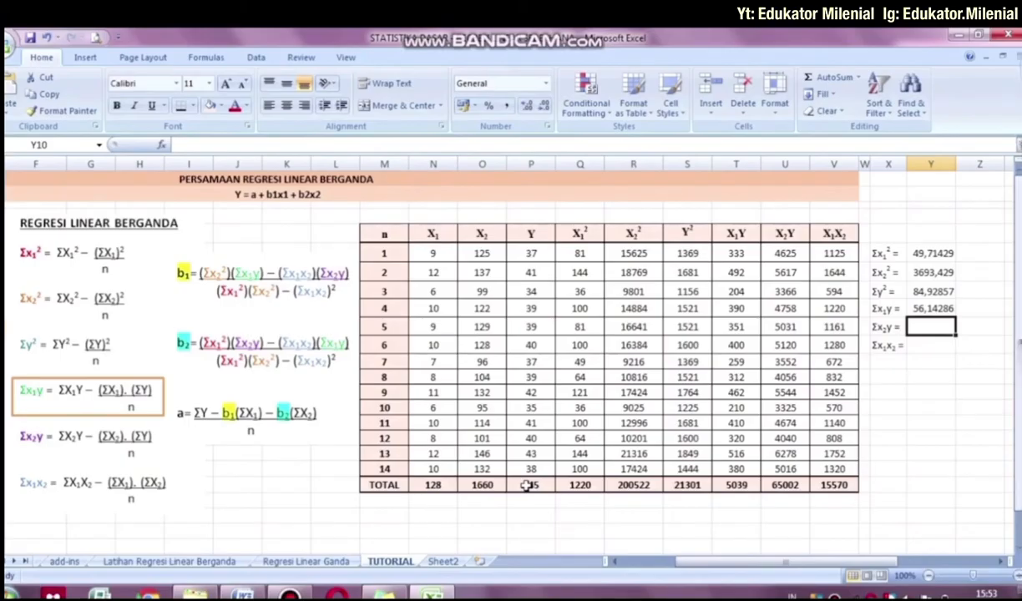
Step: Move the orange frame down from the Σx1y formula to surround the Σx2y formula
click(153, 411)
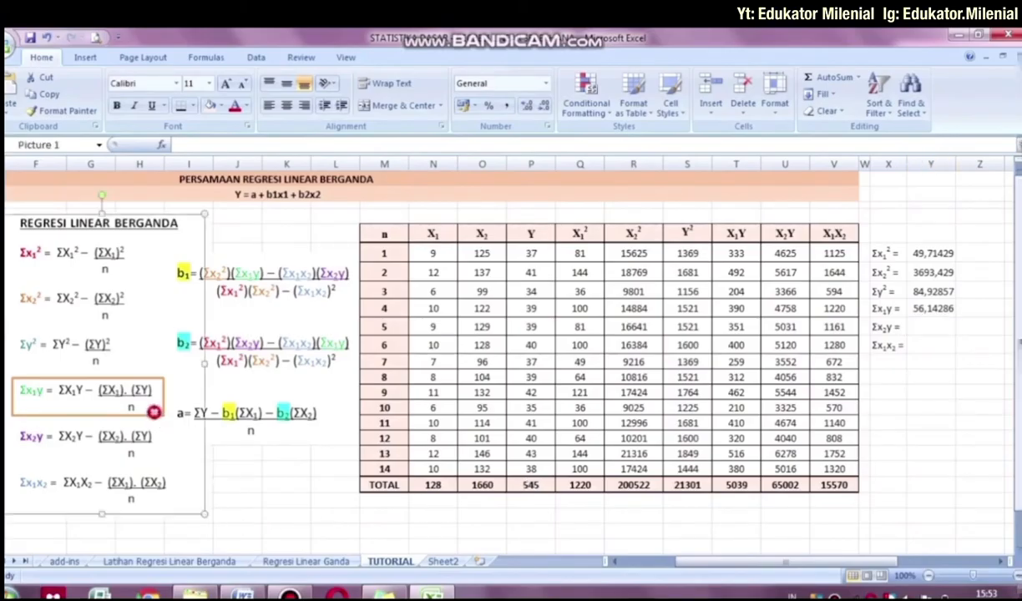
click(155, 412)
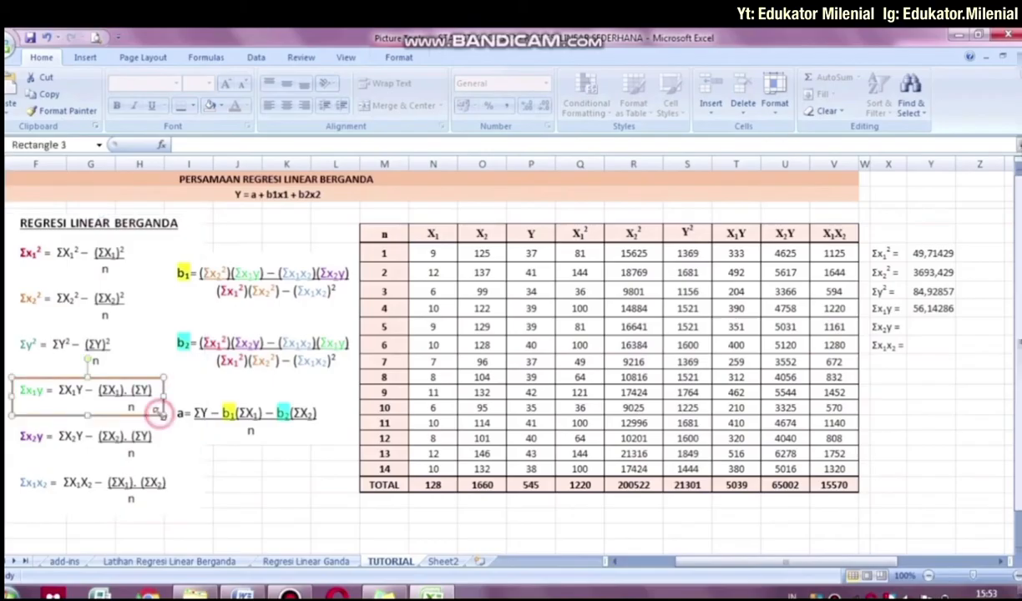
key(Down)
key(Down)
key(Down)
key(Down)
key(Down)
key(Down)
key(Down)
key(Down)
key(Down)
key(Down)
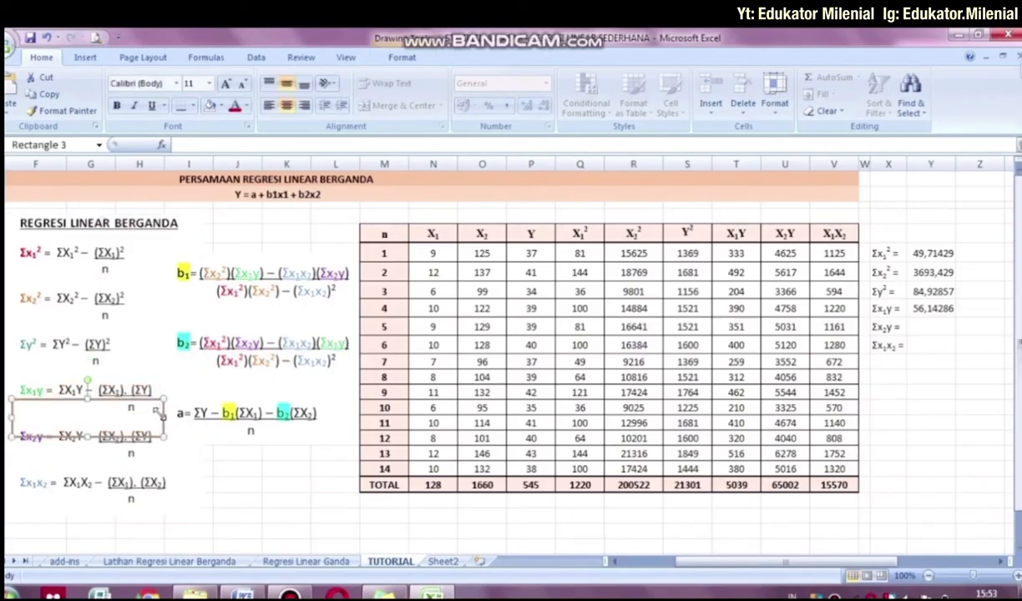
key(Down)
key(Down)
key(Down)
key(Down)
key(Down)
key(Down)
key(Down)
key(Down)
key(Down)
key(Down)
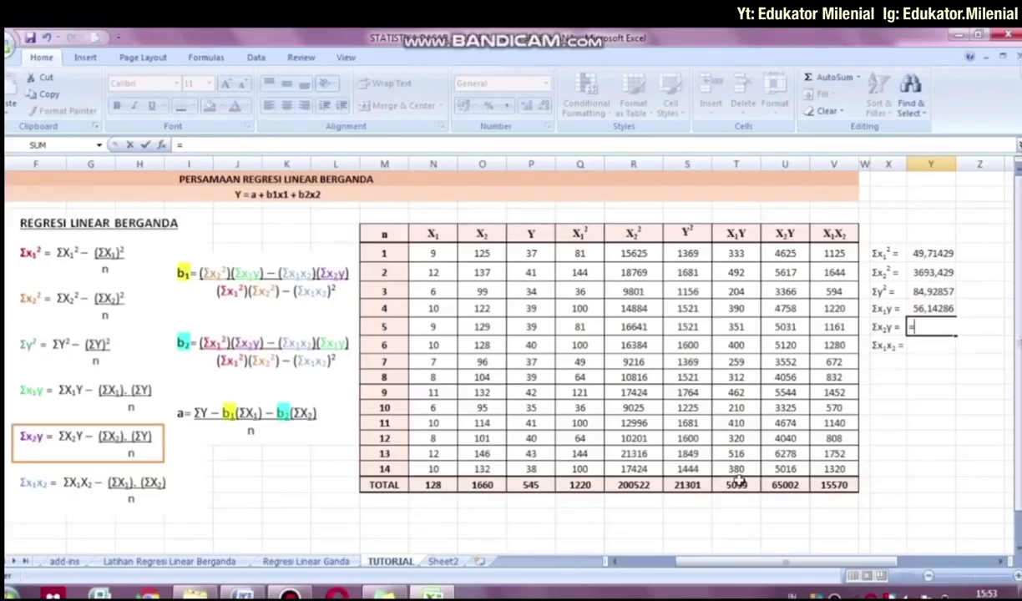
Step: Enter the formula =U20-((O20*P20)/14) in Y10 to calculate Σx2y
click(775, 487)
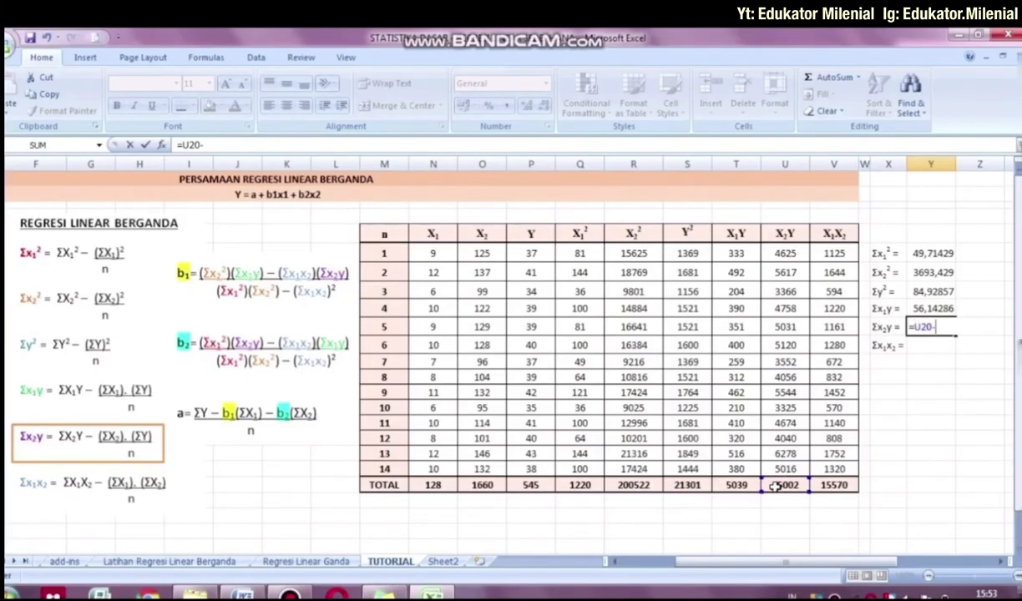
text(-(()
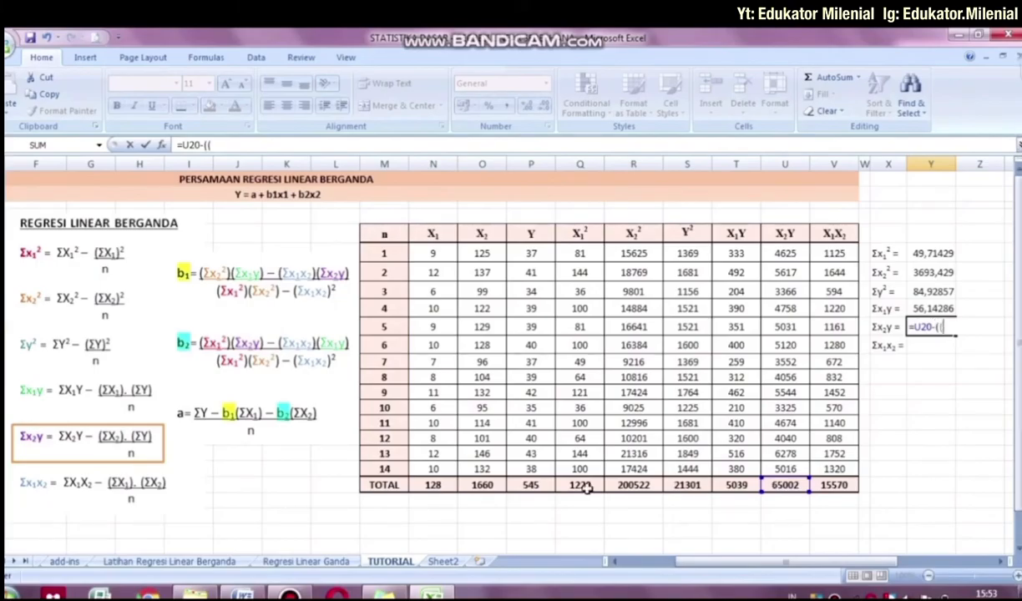
click(484, 486)
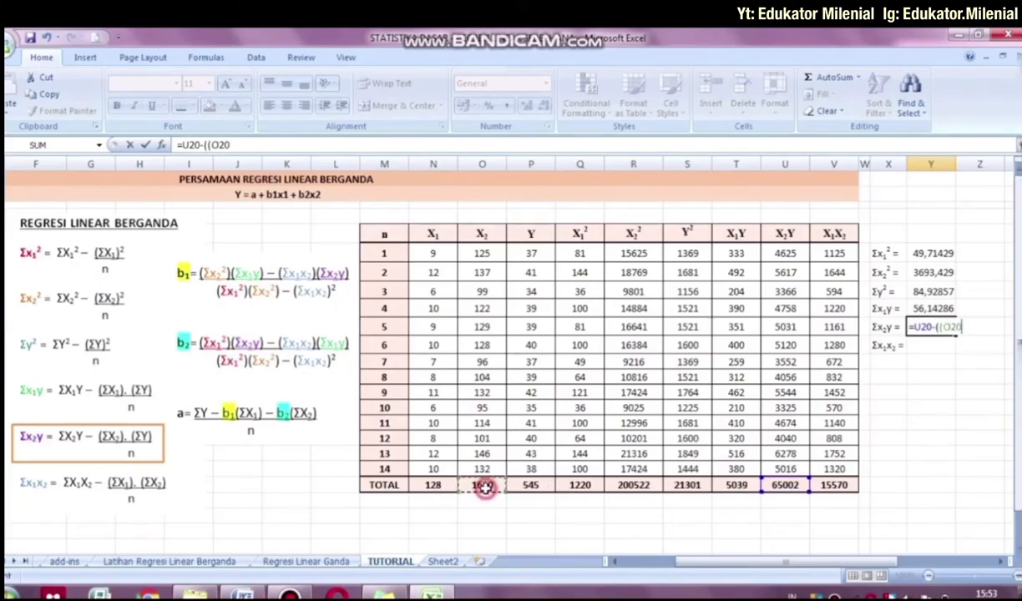
text(*)
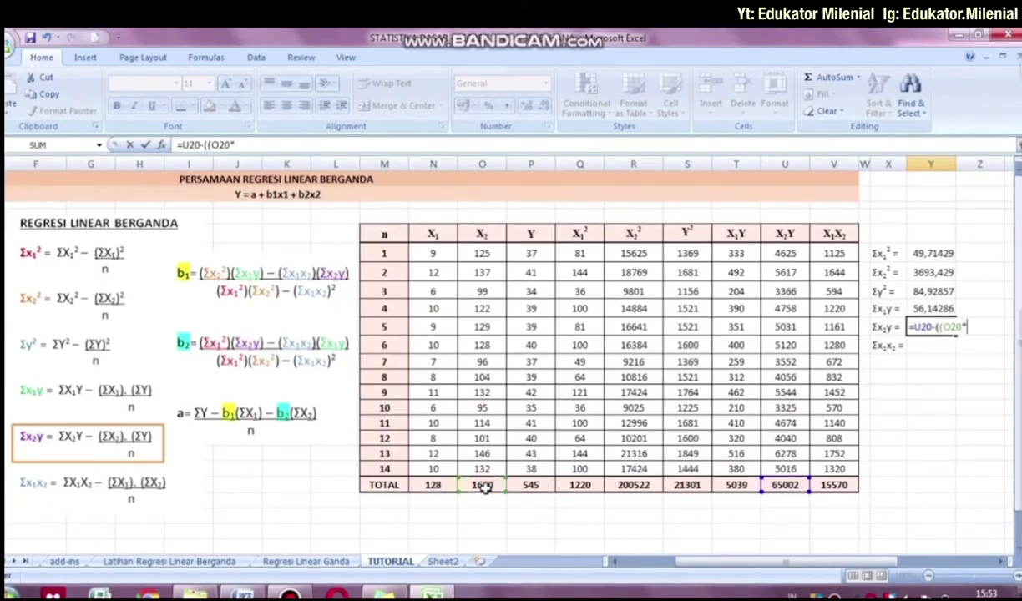
click(531, 486)
text()/14)
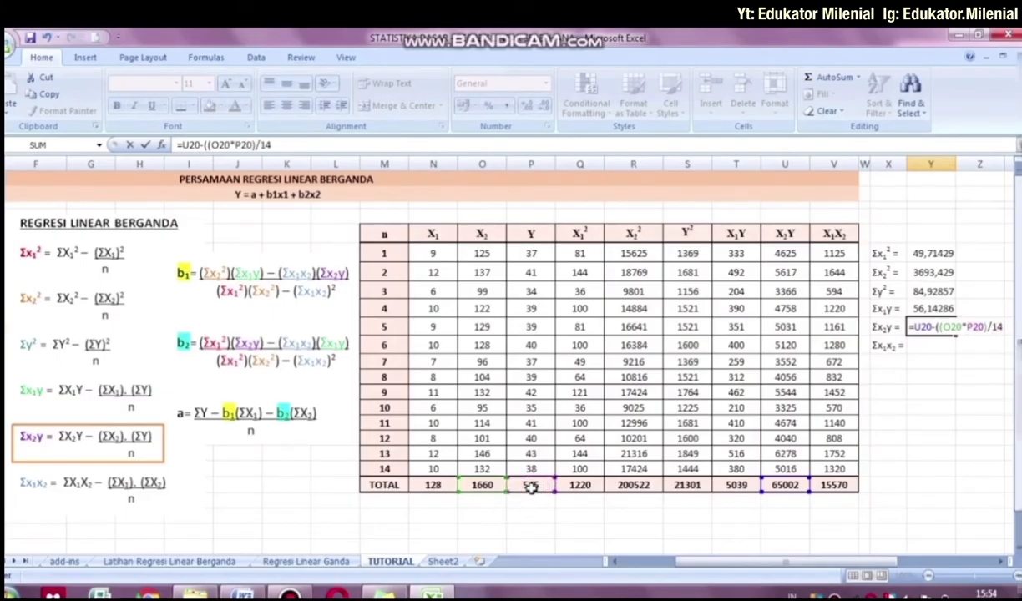
key(Return)
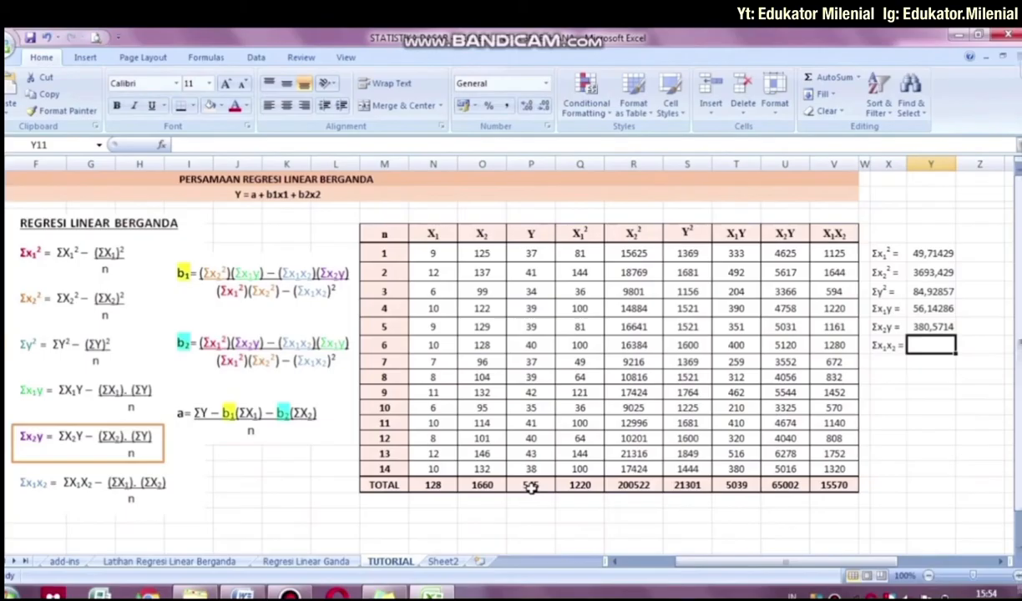
Step: Move the orange frame down and slightly right from the Σx2y formula to surround the Σx1x2 formula
click(153, 454)
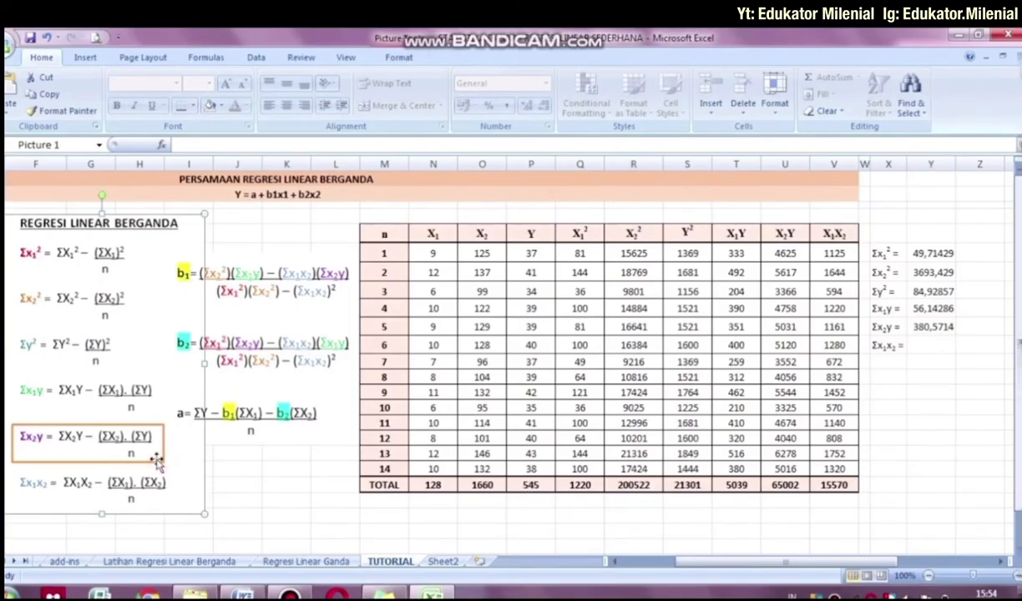
click(156, 460)
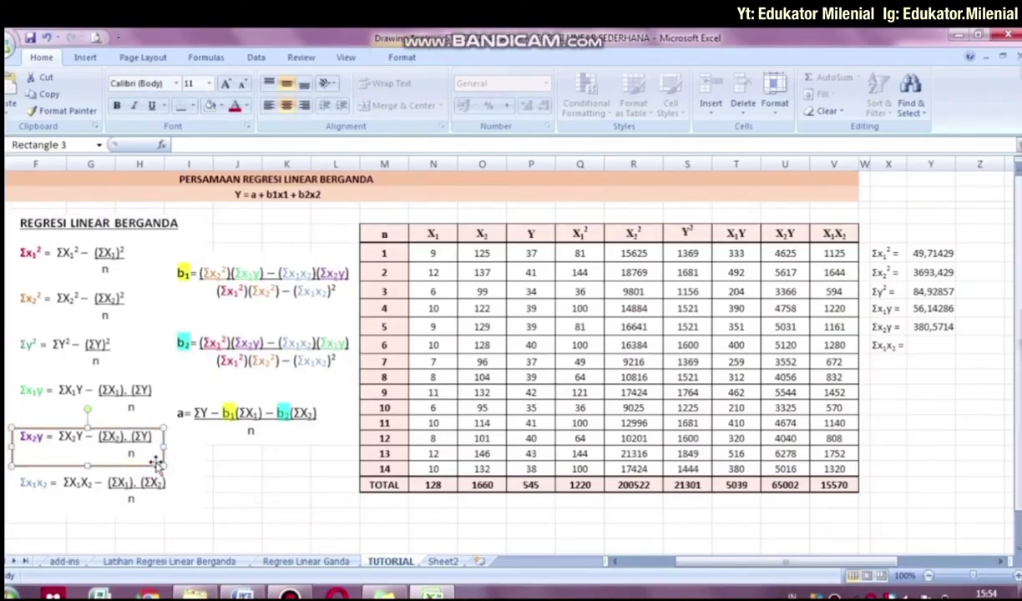
key(Down)
key(Down)
key(Down)
key(Down)
key(Down)
key(Down)
key(Down)
key(Down)
key(Down)
key(Down)
key(Down)
key(Down)
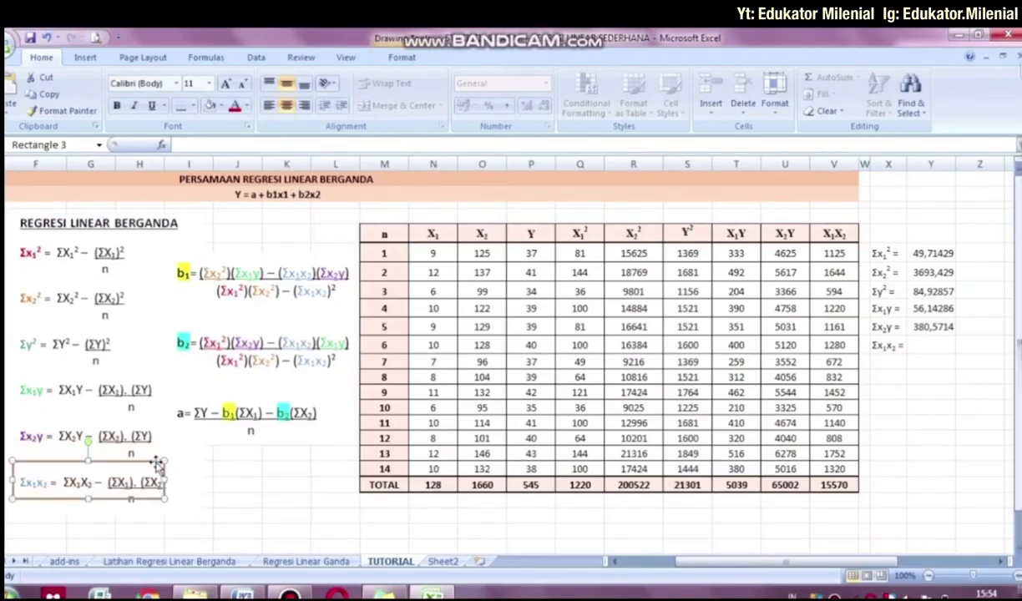
key(Right)
key(Right)
drag(155, 462, 156, 464)
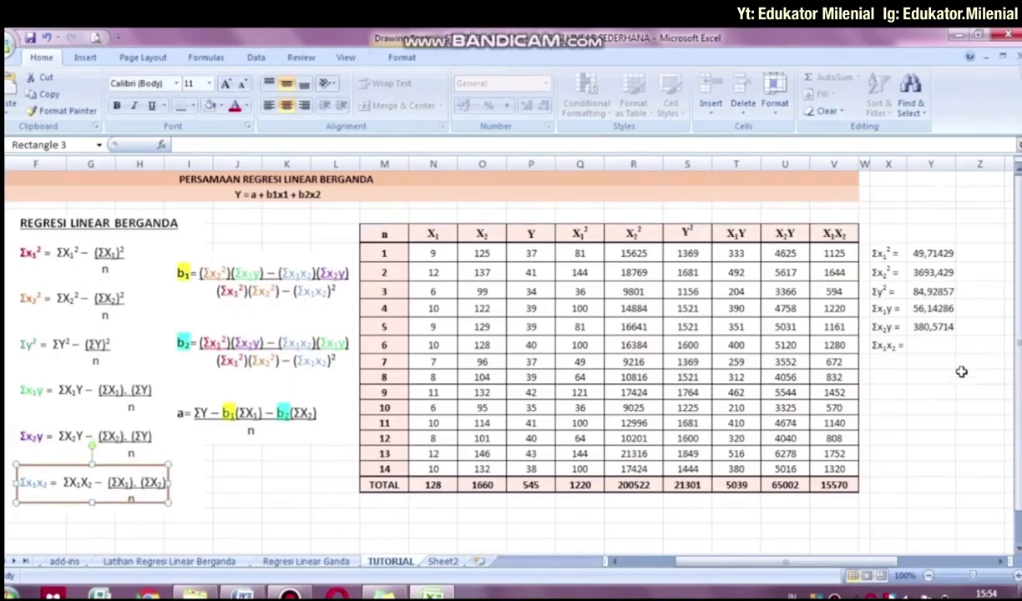
Step: Enter the formula =V20-((N20*O20)/14) in Y11 to calculate Σx1x2
click(932, 345)
text(=)
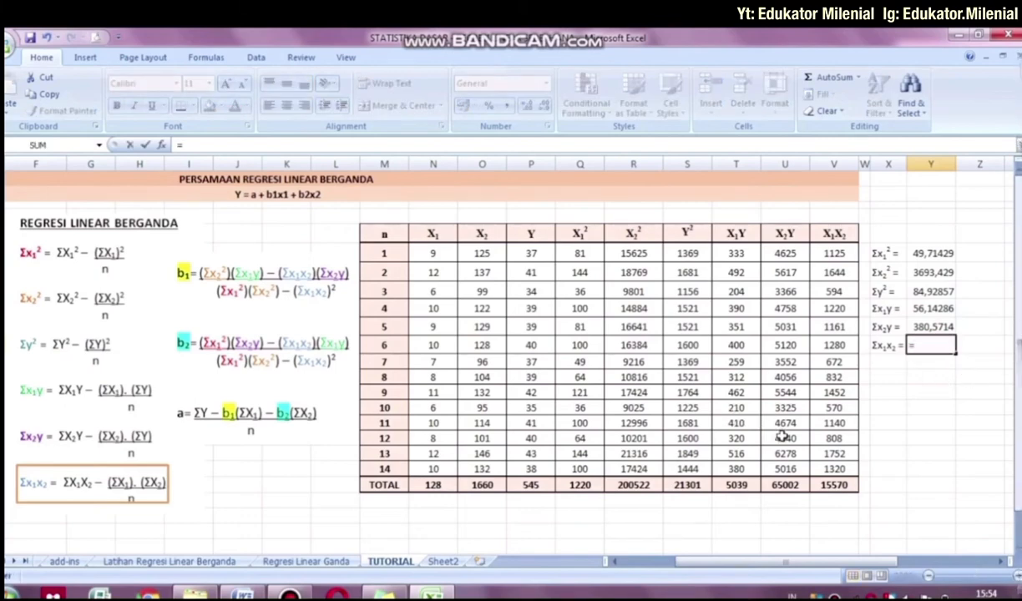
click(833, 487)
text(-)
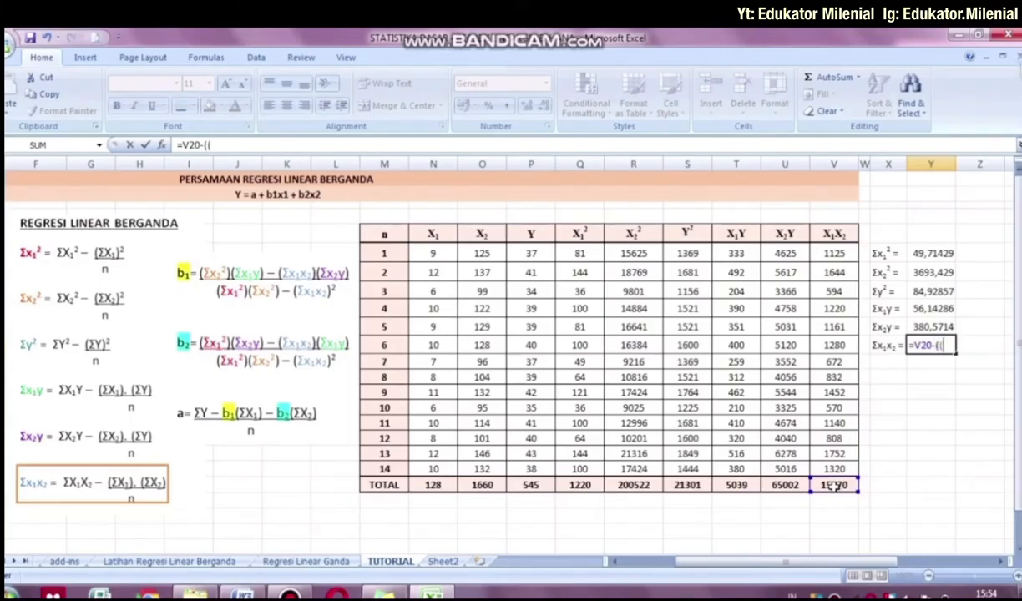
text((()
click(433, 484)
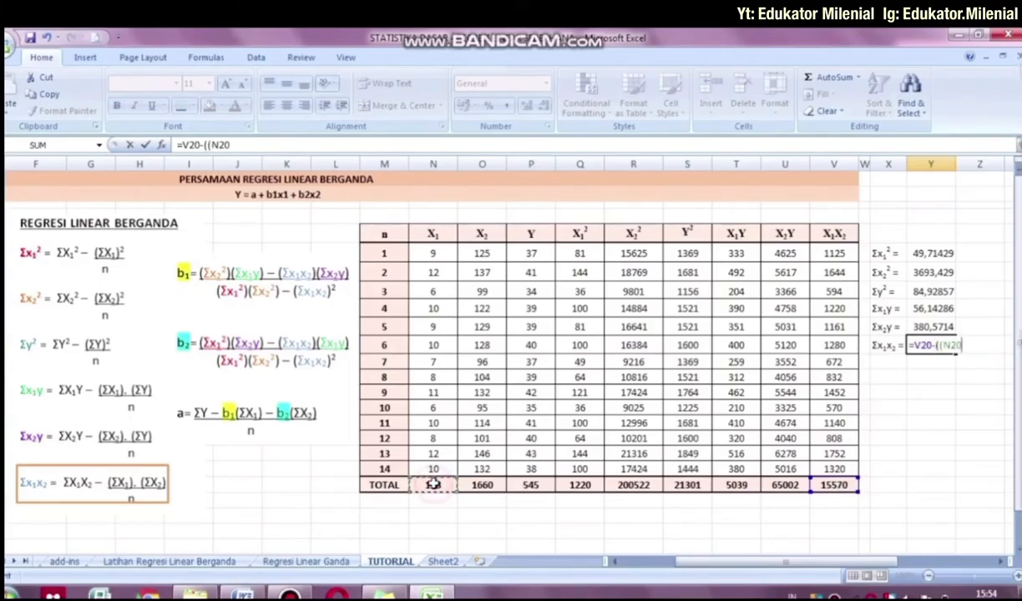
text(*)
click(475, 484)
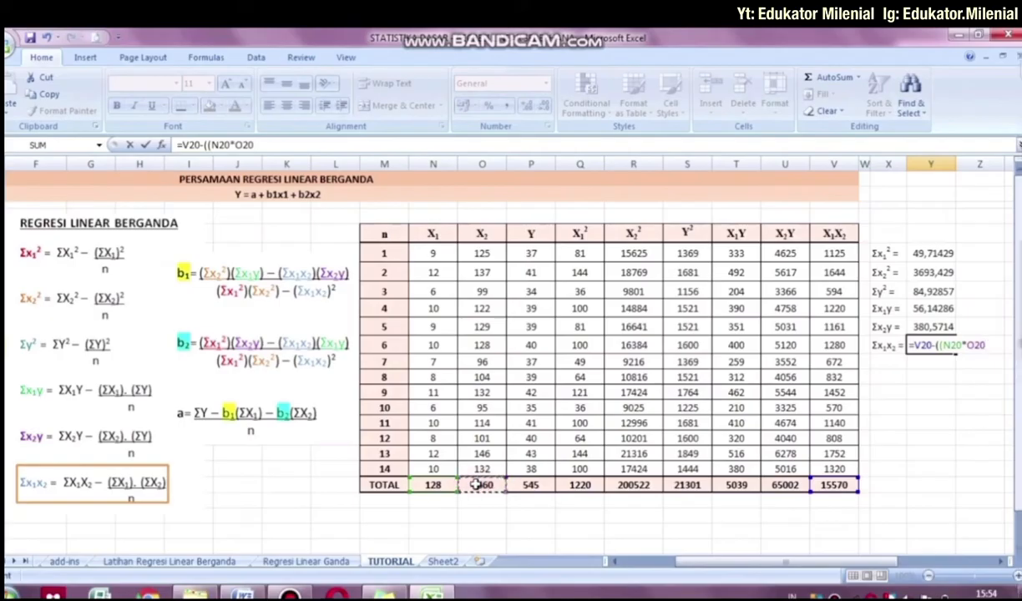
text()/14)
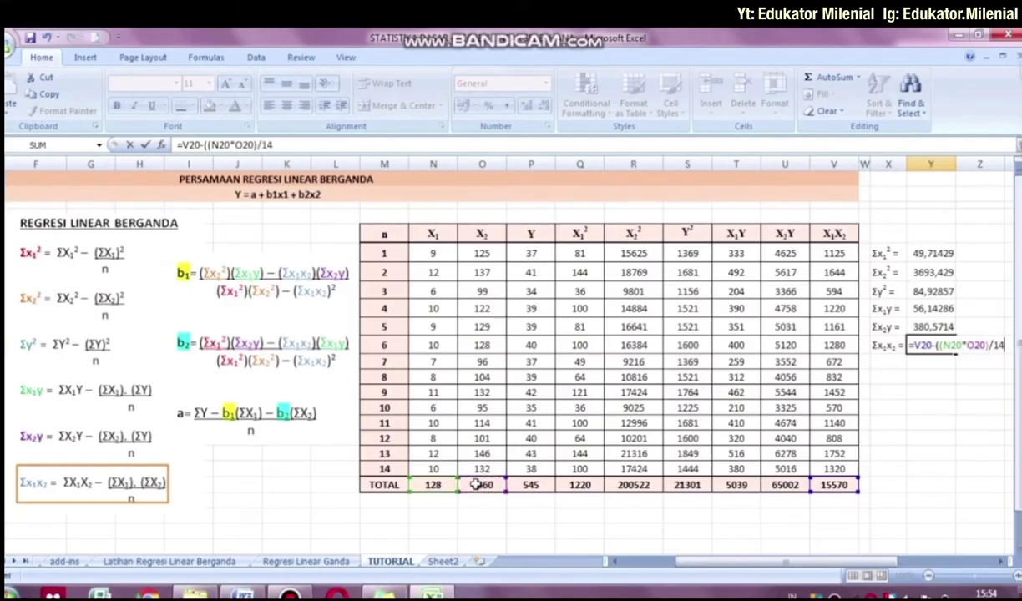
click(931, 469)
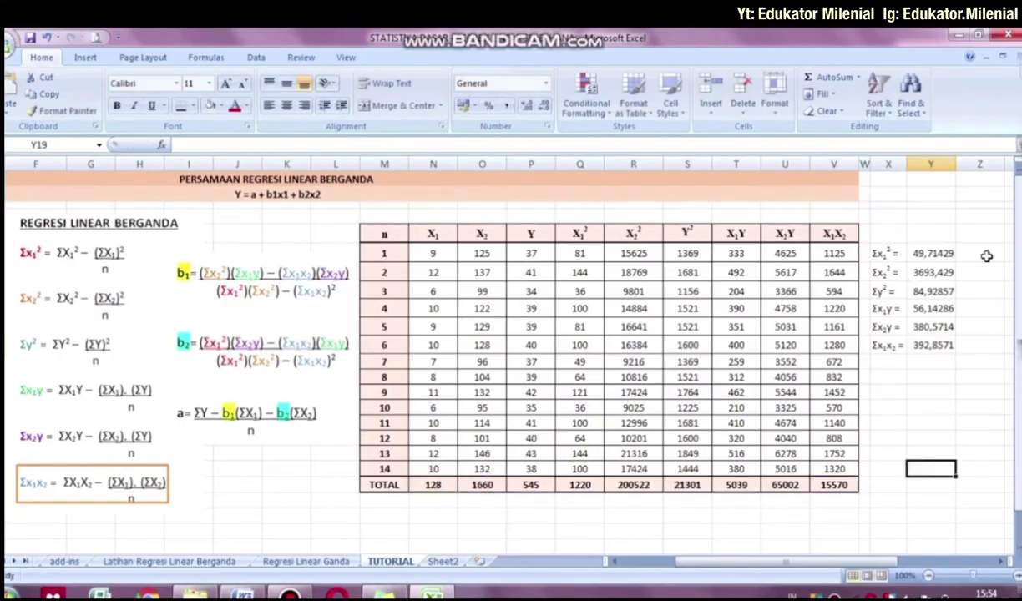
Step: Move the orange frame from the Σx1x2 formula to the b1 formula and enlarge it to enclose the whole fraction
click(173, 467)
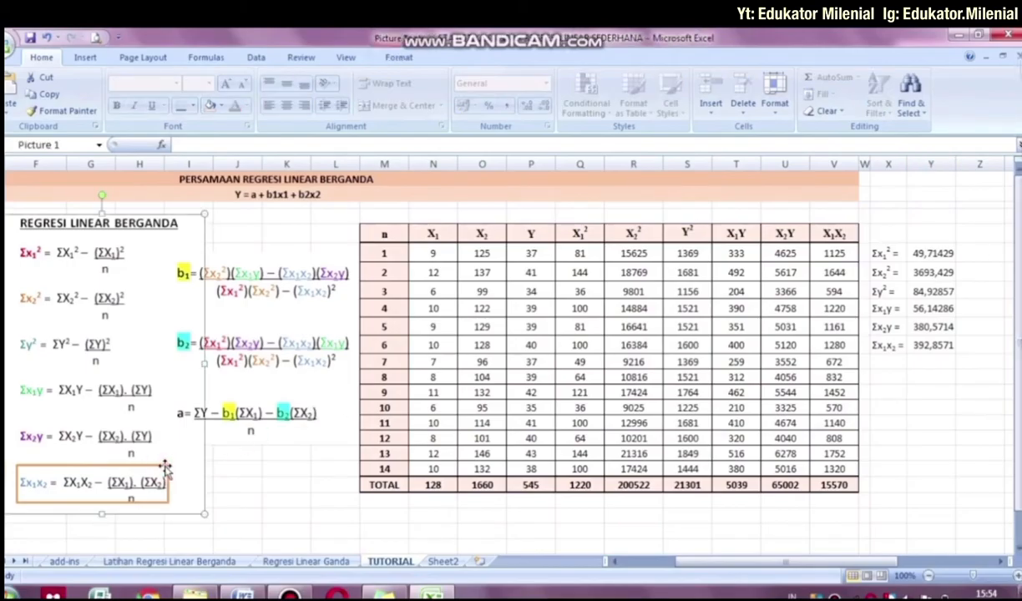
click(165, 465)
mouse_move(145, 465)
mouse_down()
mouse_move(233, 406)
mouse_move(308, 276)
mouse_move(298, 264)
mouse_move(357, 277)
mouse_up()
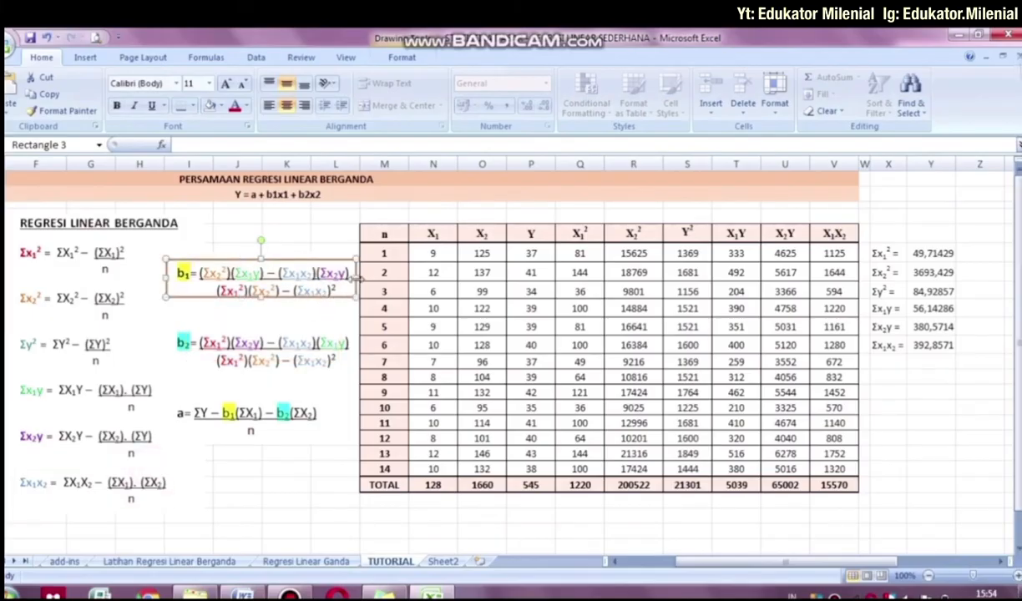
drag(261, 297, 259, 310)
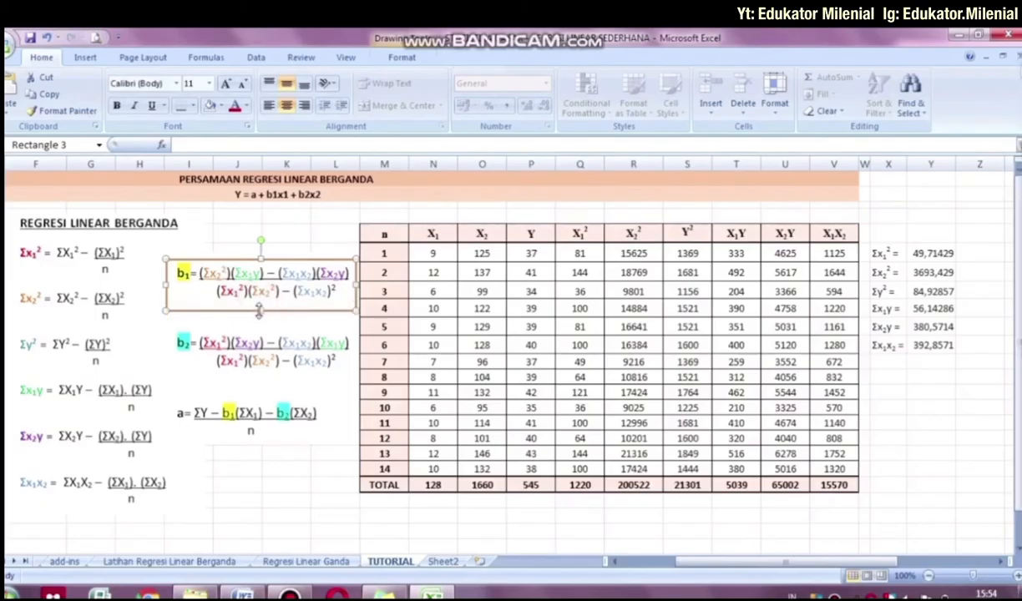
Step: Nudge the orange frame up slightly to centre it around the b1 formula
key(Up)
key(Up)
key(Up)
key(Up)
key(Up)
key(Up)
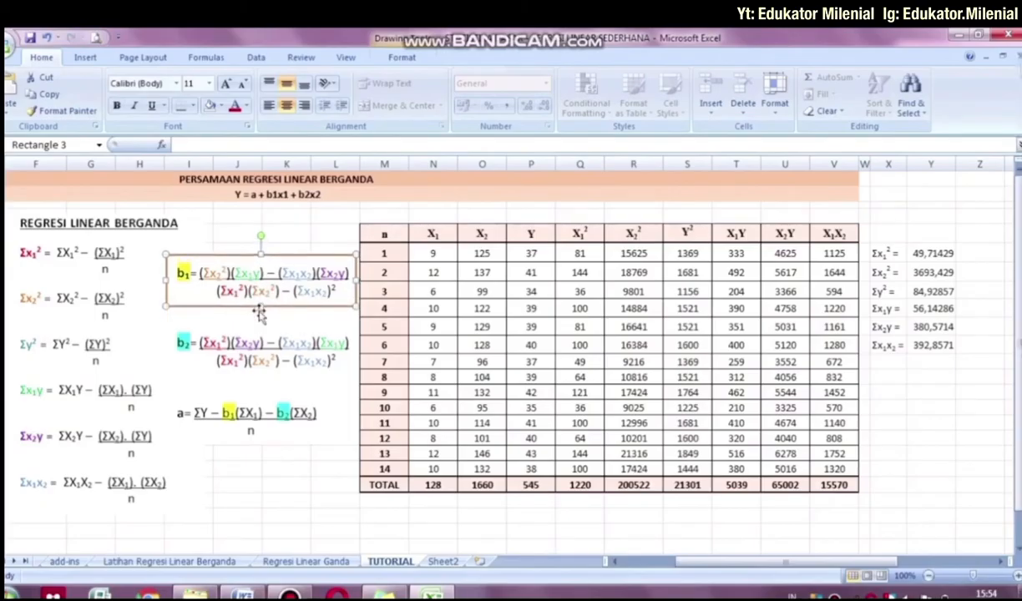
Step: Narrow column Z to a width of 1,00 as a spacer beside the deviation sums
click(993, 234)
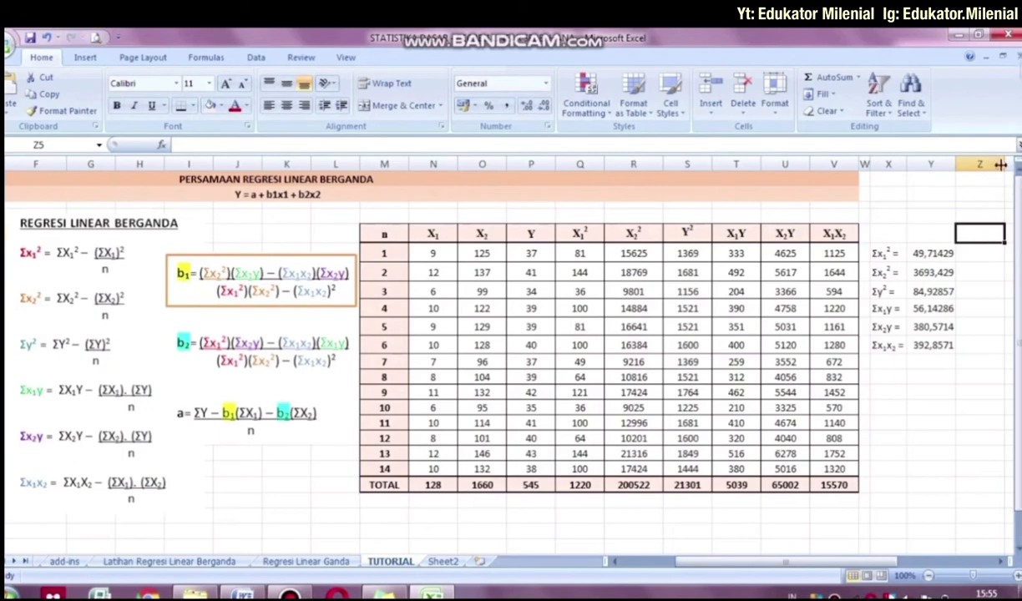
drag(1005, 164, 962, 174)
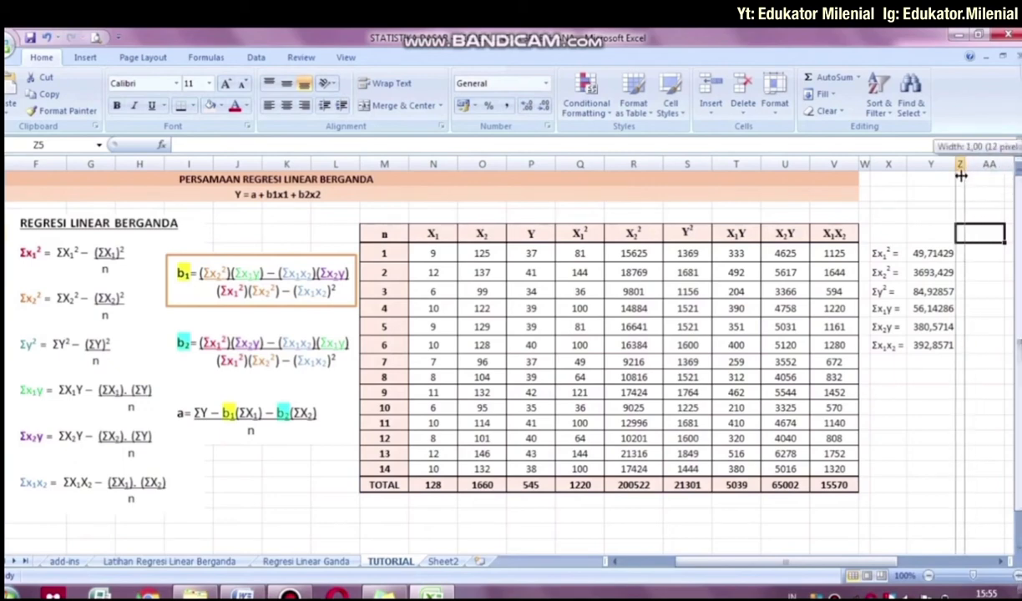
click(974, 253)
key(Right)
key(Right)
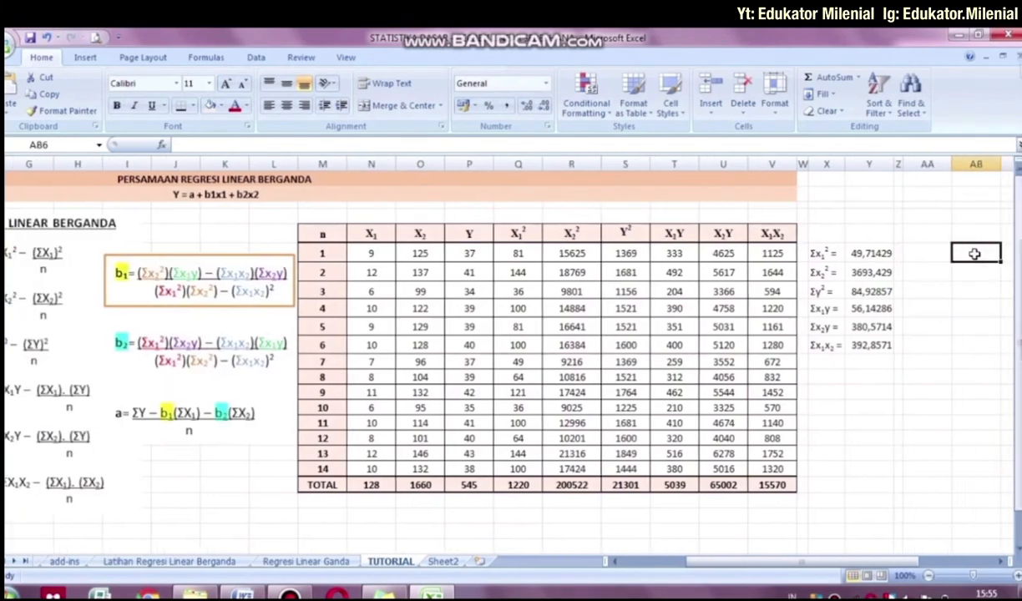
Step: Enter the label b1= in AA6 and narrow column AA to fit it
click(881, 253)
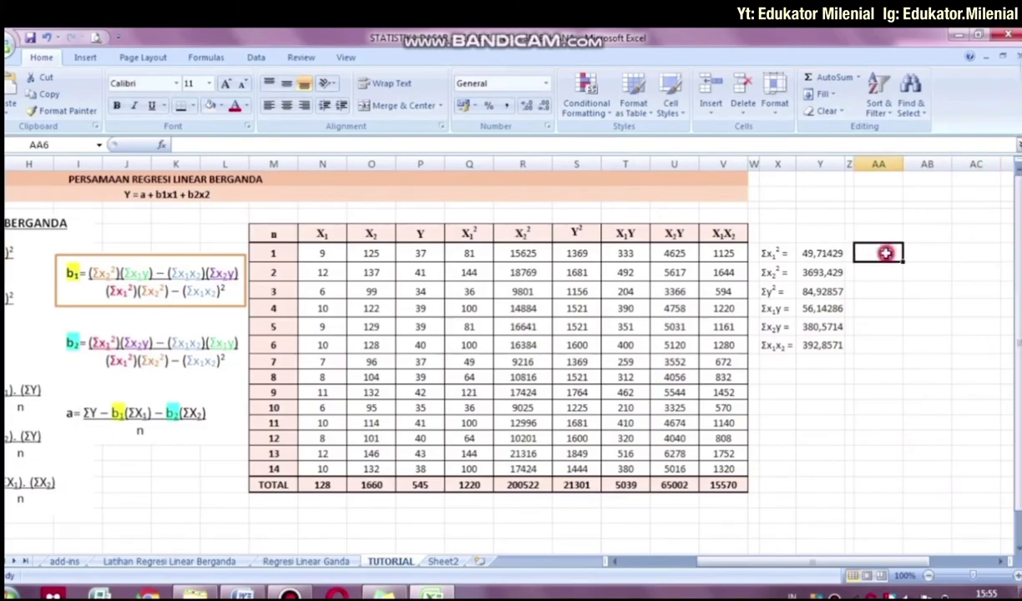
text(b1)
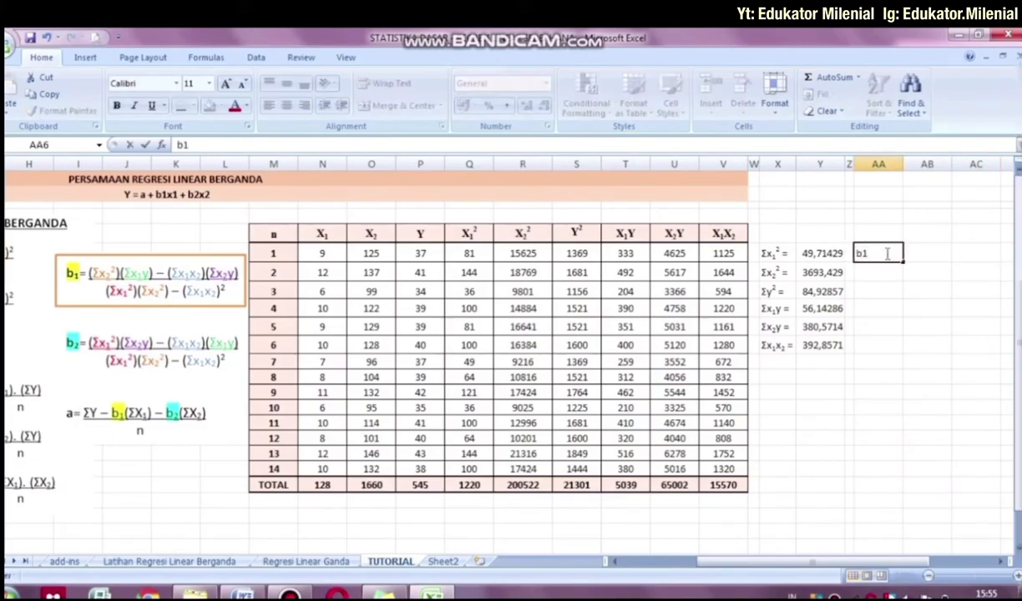
text(=)
key(Tab)
drag(902, 158, 880, 159)
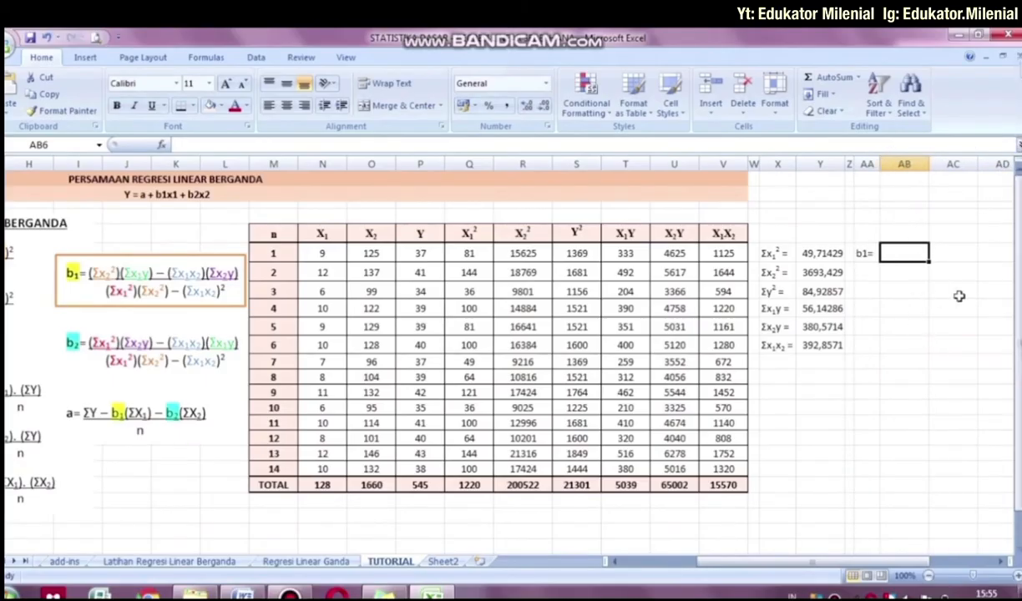
Step: Start the b1 formula in AB6 with the numerator =((Y7*Y9)-(Y11*Y10)) followed by a division sign
text(=(()
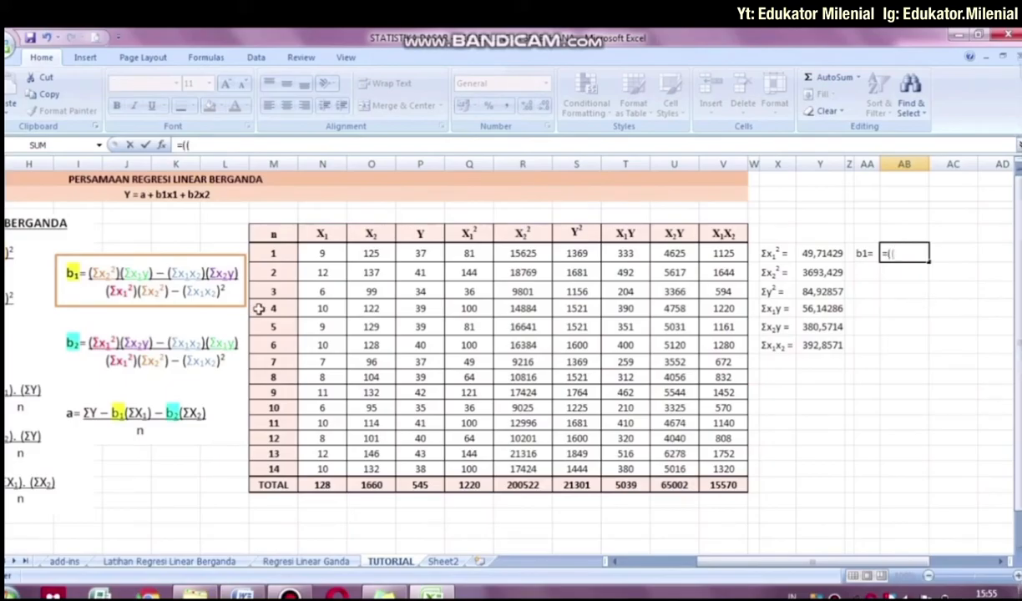
click(829, 274)
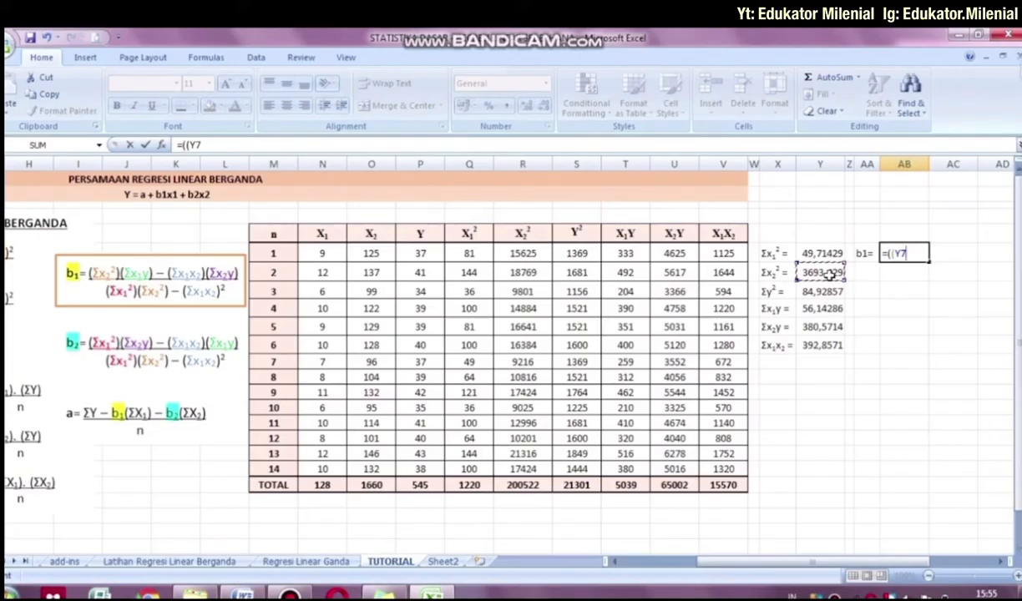
text(*)
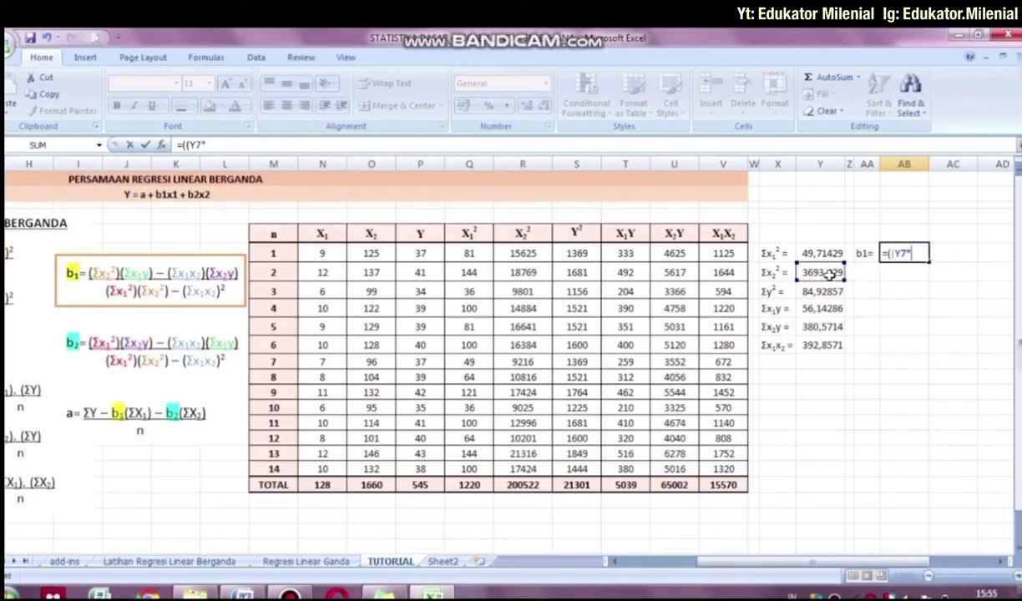
click(825, 313)
text()-()
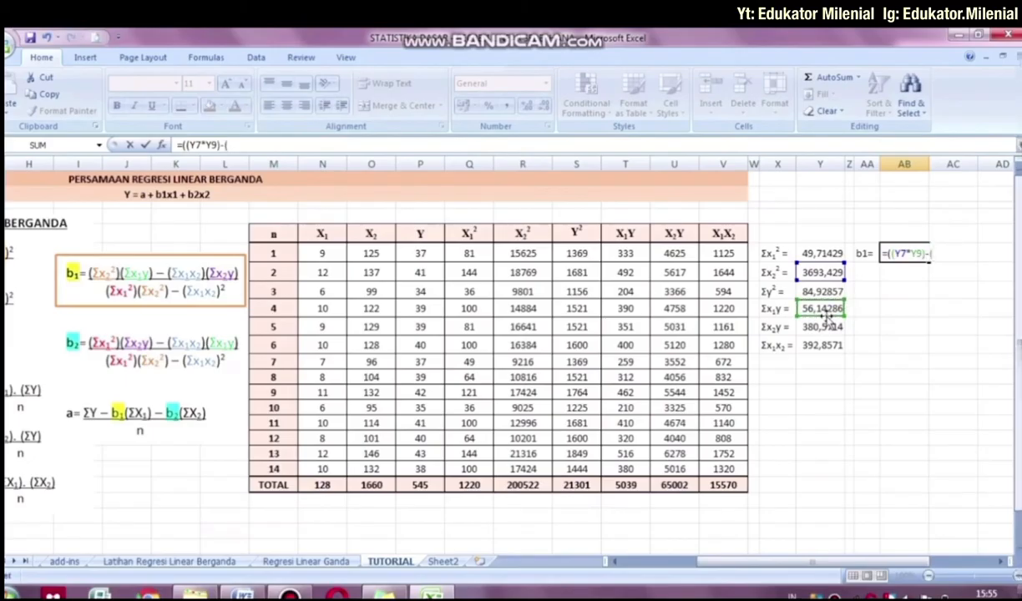
click(829, 349)
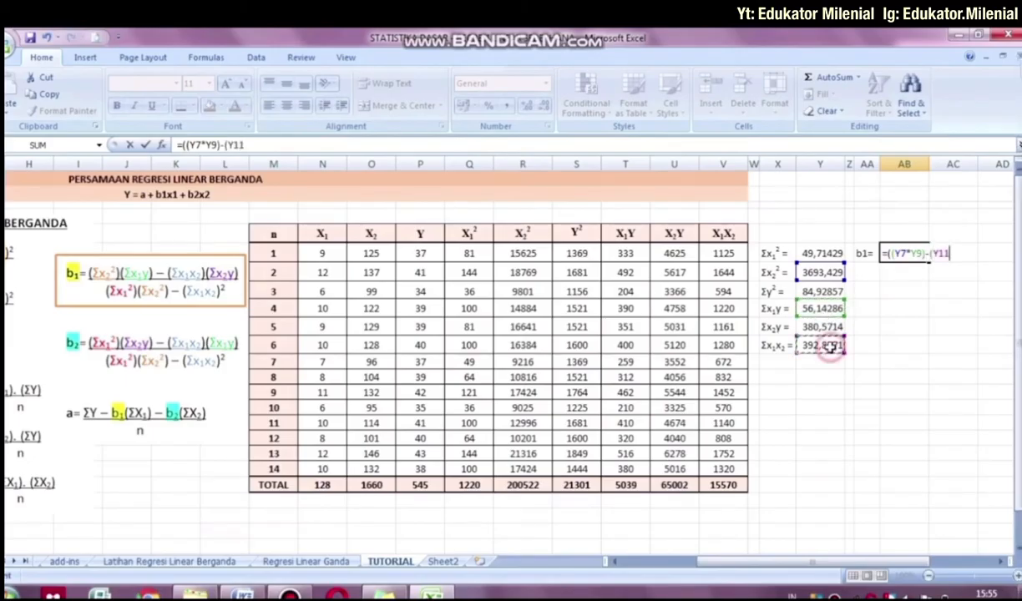
text(*)
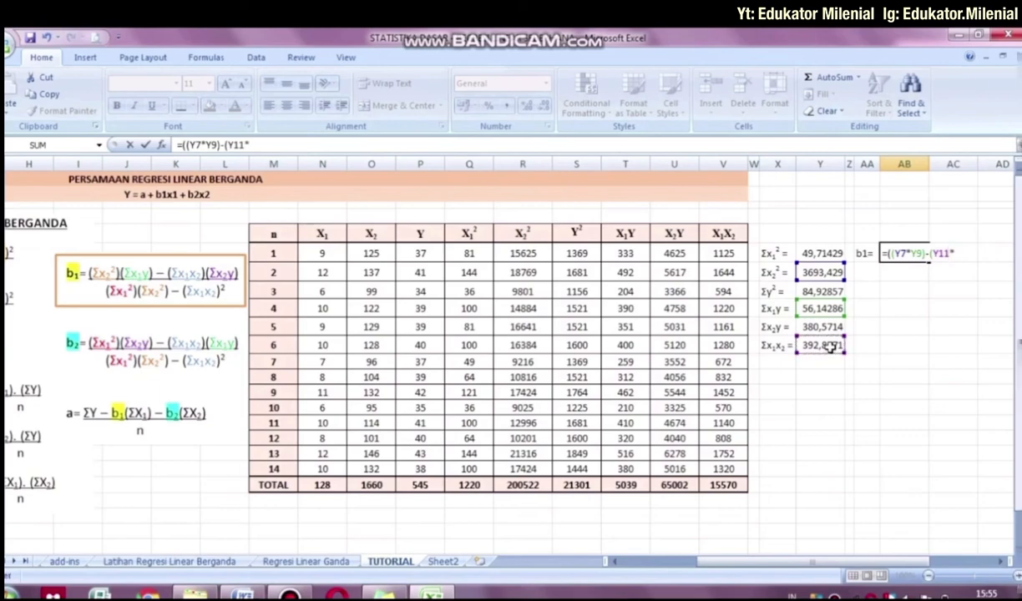
click(810, 330)
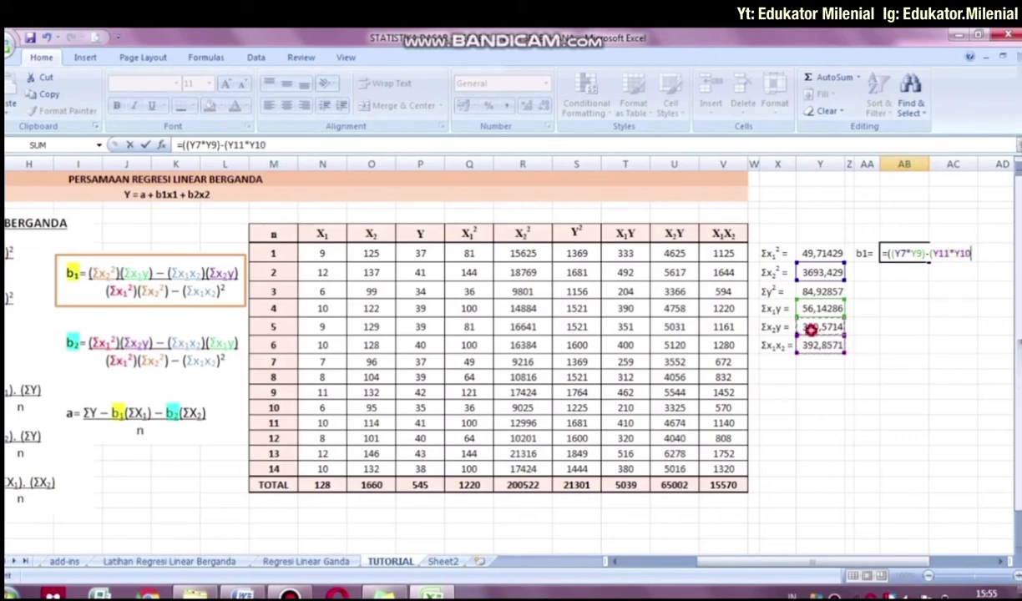
text())/)
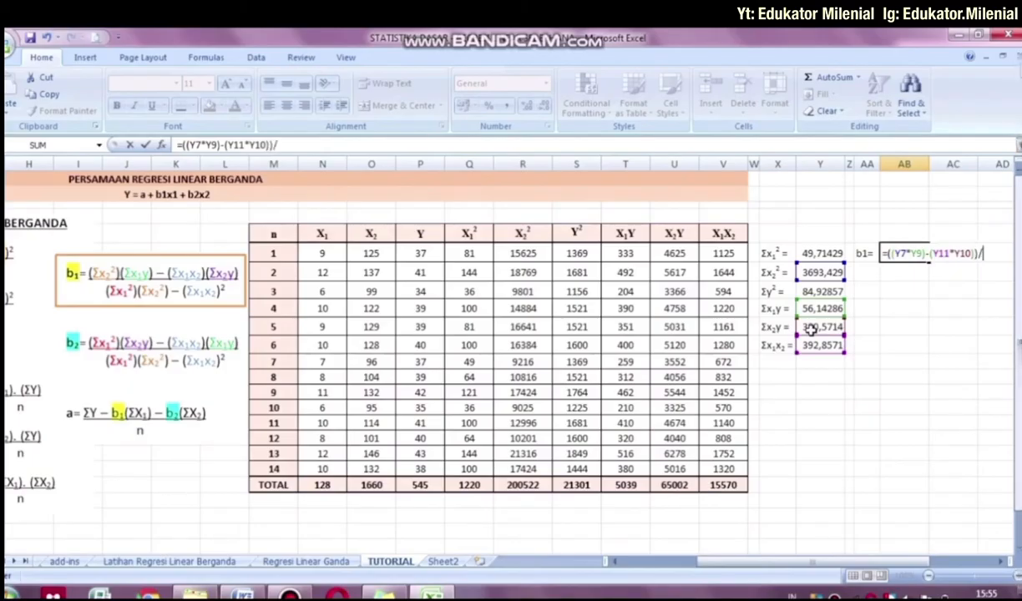
Step: Complete the b1 formula in AB6 with the denominator ((Y6*Y7)-(Y11^2))
text((()
click(823, 253)
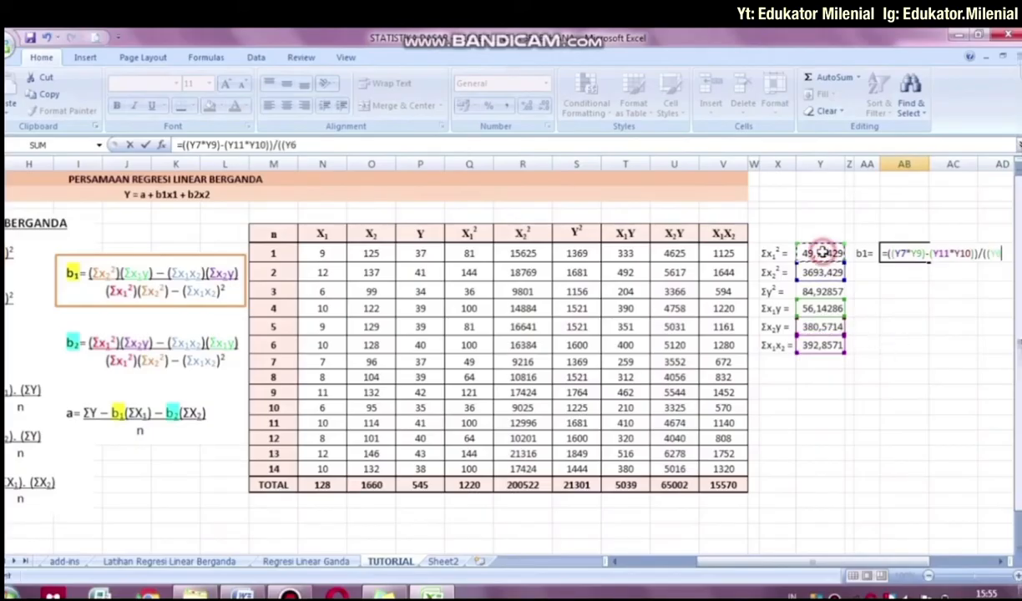
text(*)
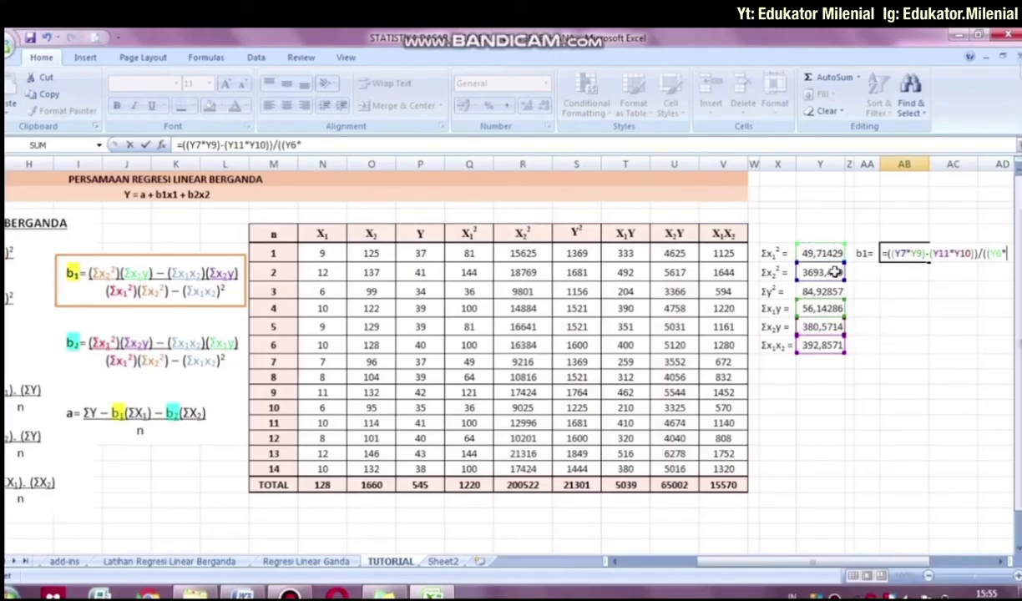
click(835, 272)
text())
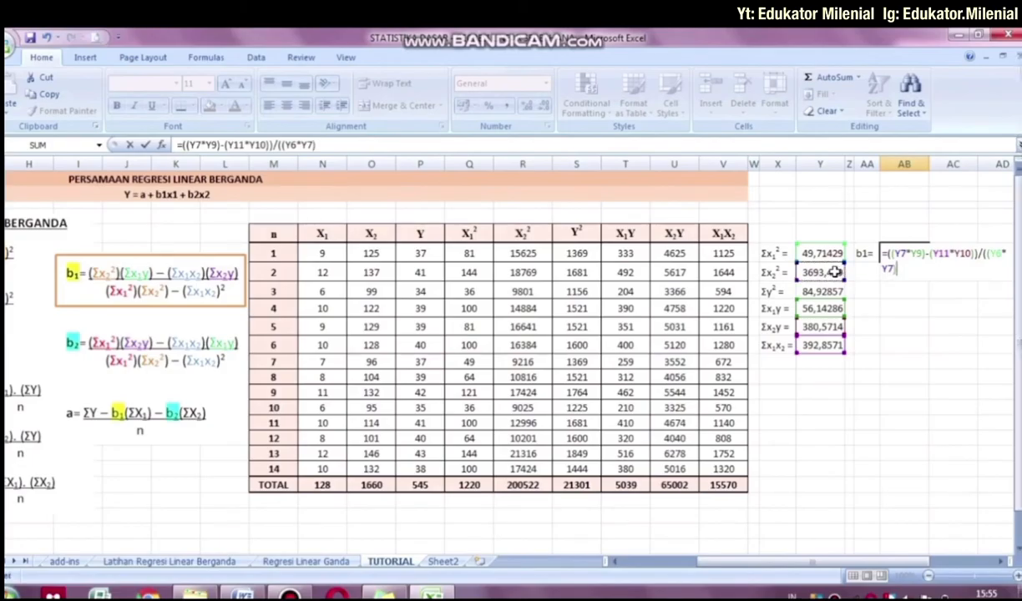
text(-()
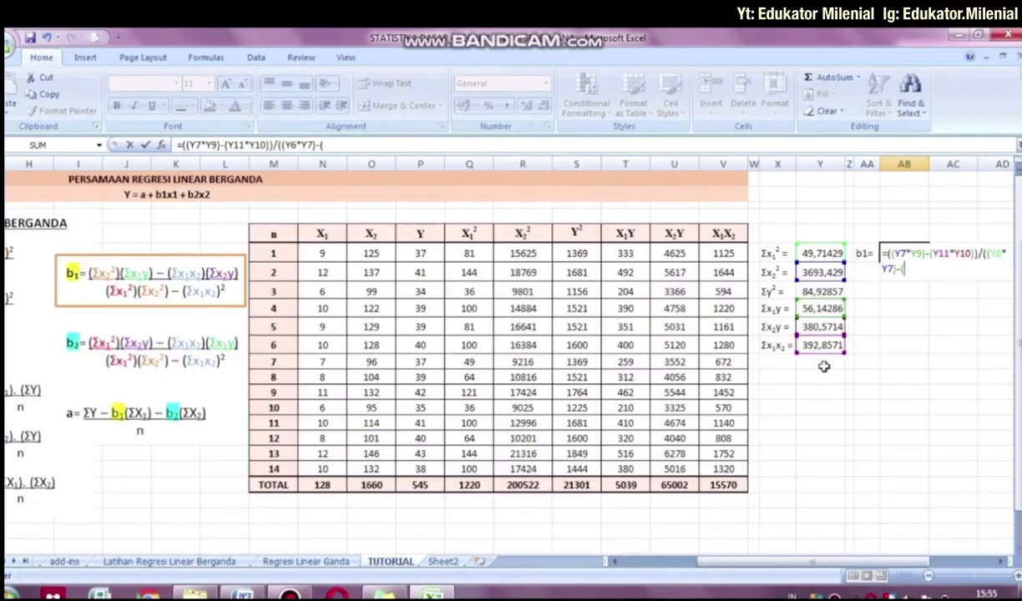
click(806, 346)
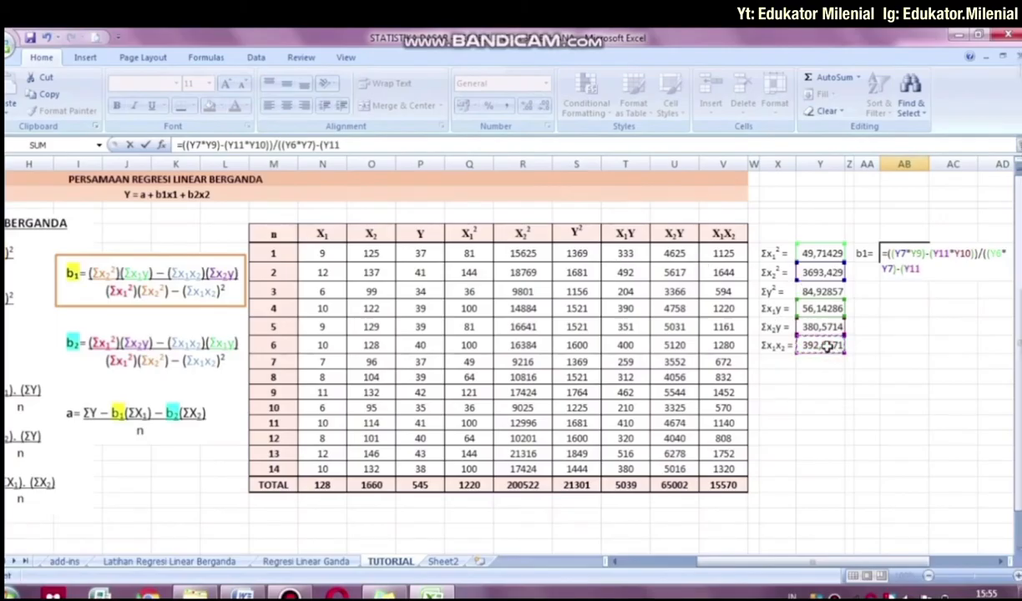
text(^2)
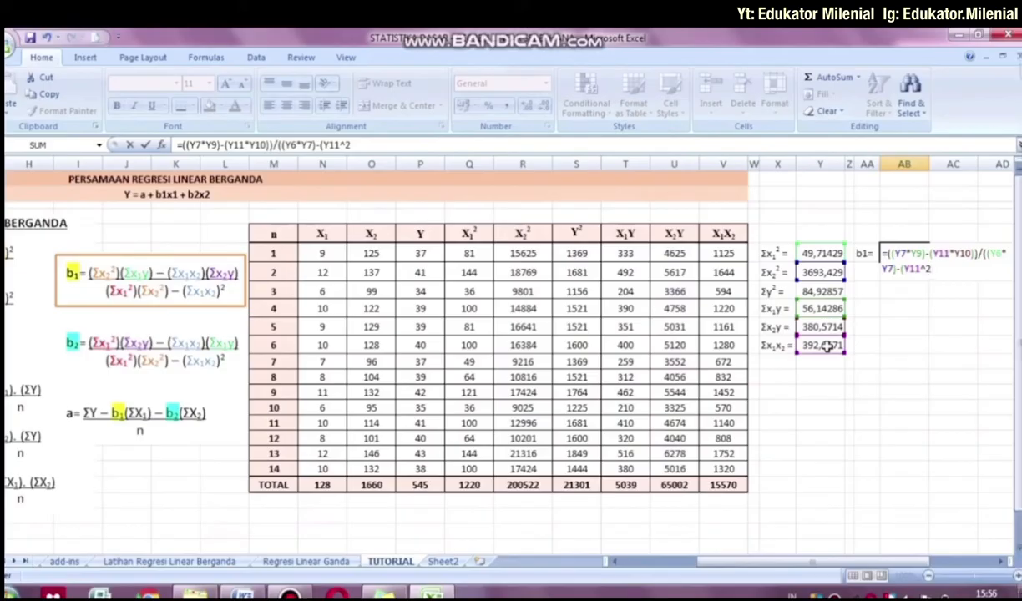
text())
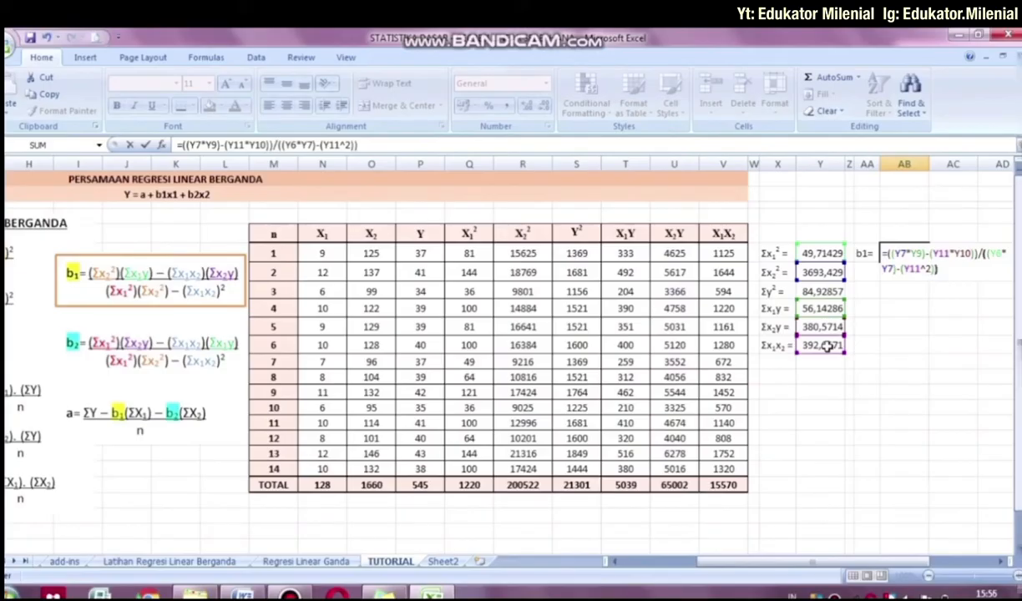
key(Return)
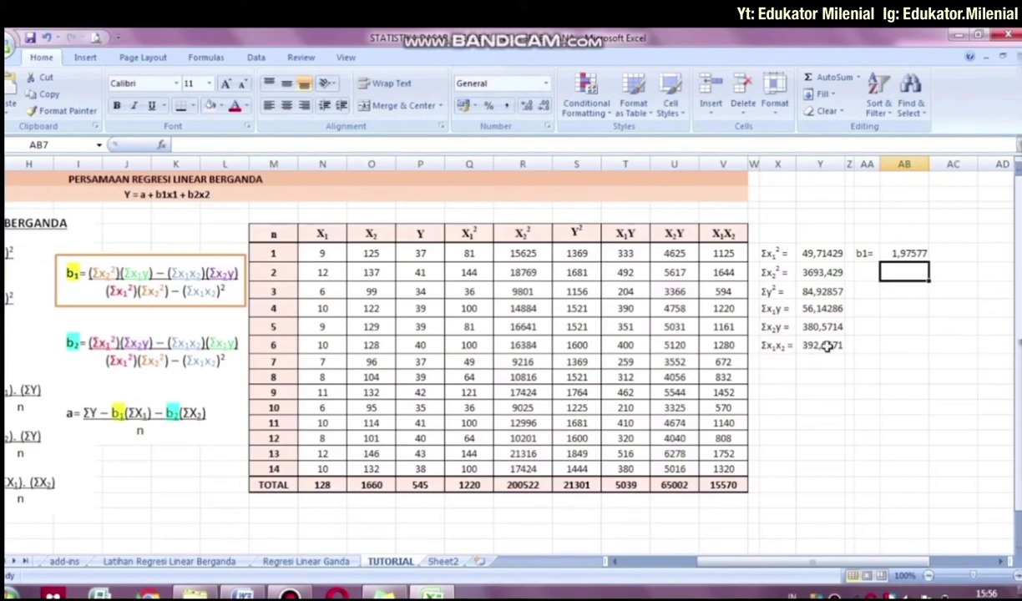
Step: Enter the label b2= in AA7
click(869, 272)
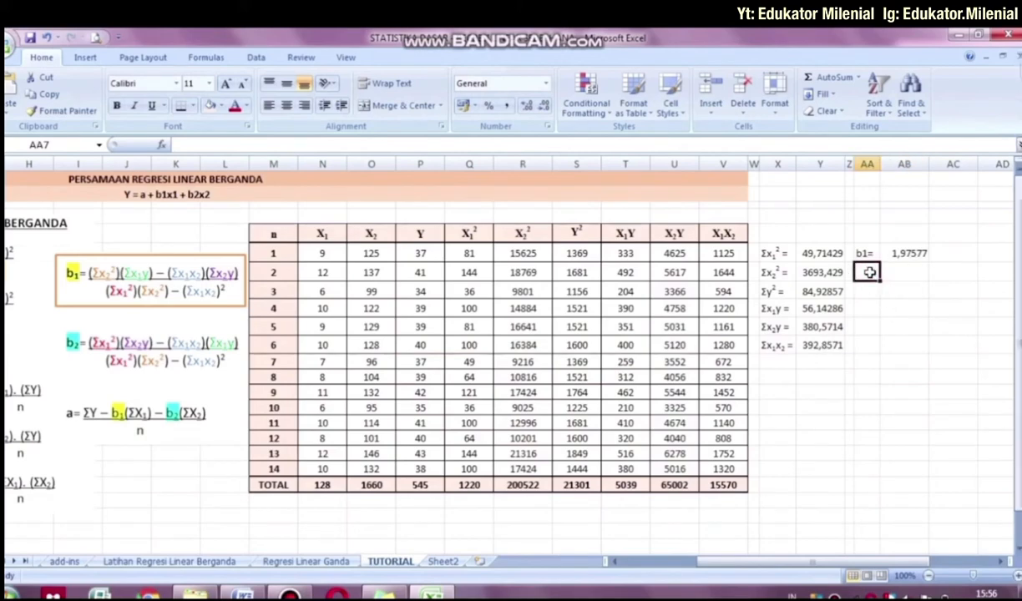
text(b2=)
key(Tab)
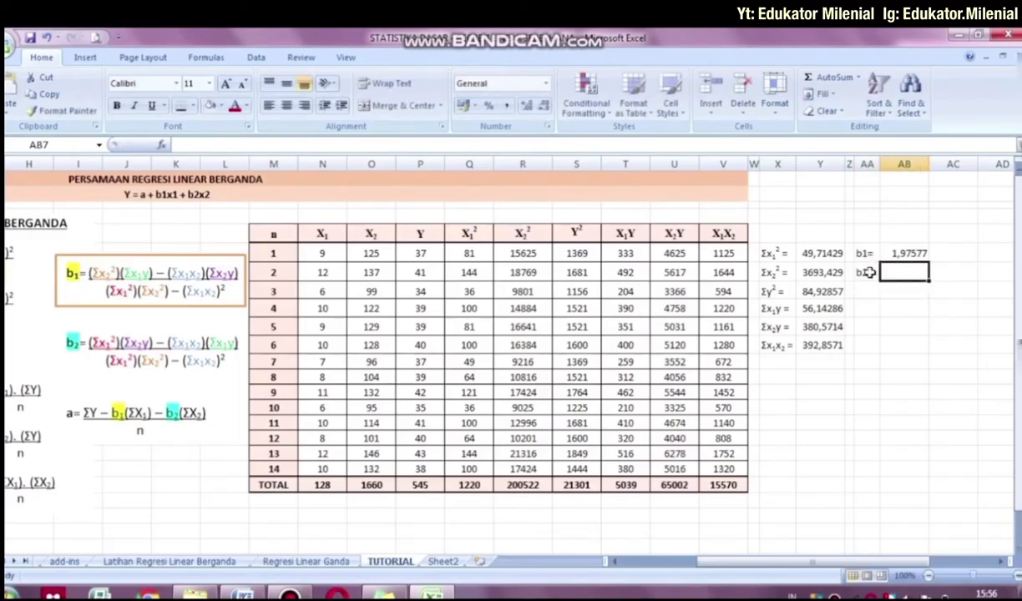
Step: Move the orange frame down from the b1 formula to surround the b2 formula
click(248, 307)
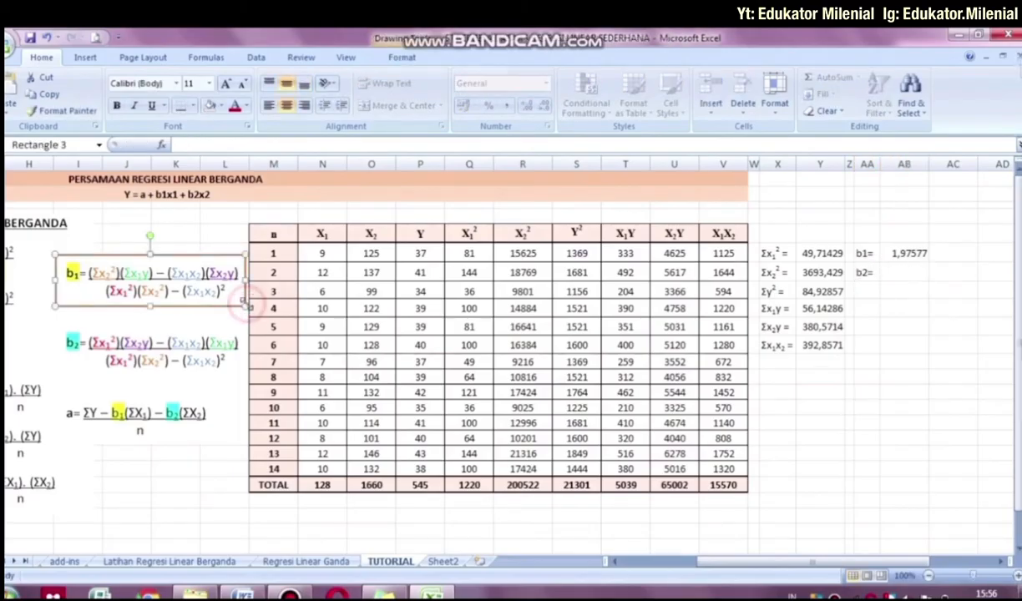
key(Down)
key(Down)
key(Down)
key(Down)
key(Down)
key(Down)
key(Down)
key(Down)
key(Down)
key(Down)
key(Down)
key(Down)
key(Down)
key(Down)
key(Down)
key(Down)
key(Down)
key(Down)
key(Down)
key(Down)
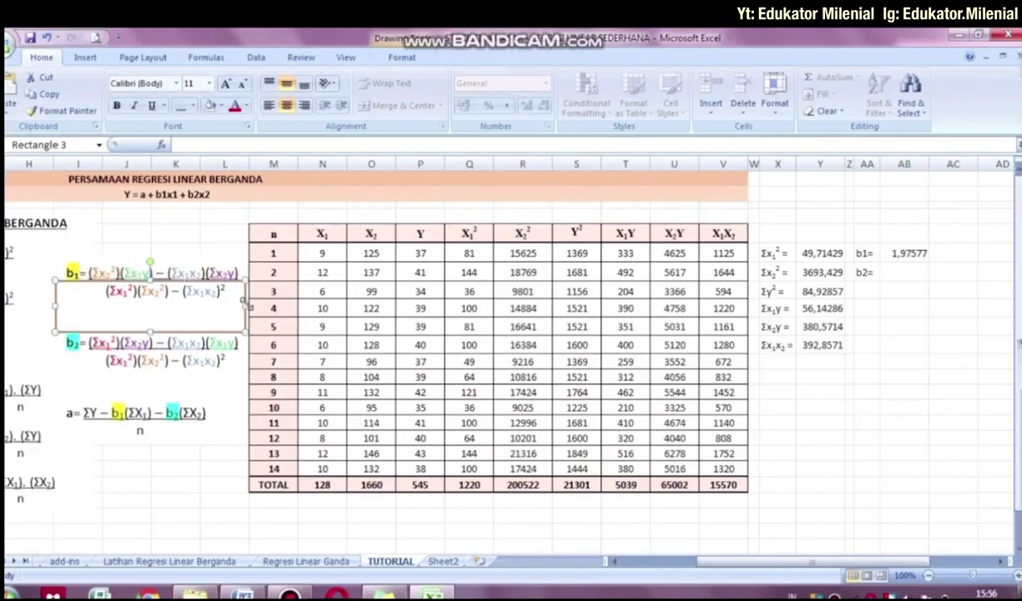
key(Down)
key(Down)
key(Down)
key(Down)
key(Down)
key(Down)
key(Down)
key(Down)
key(Down)
key(Down)
key(Down)
key(Down)
key(Down)
key(Down)
key(Down)
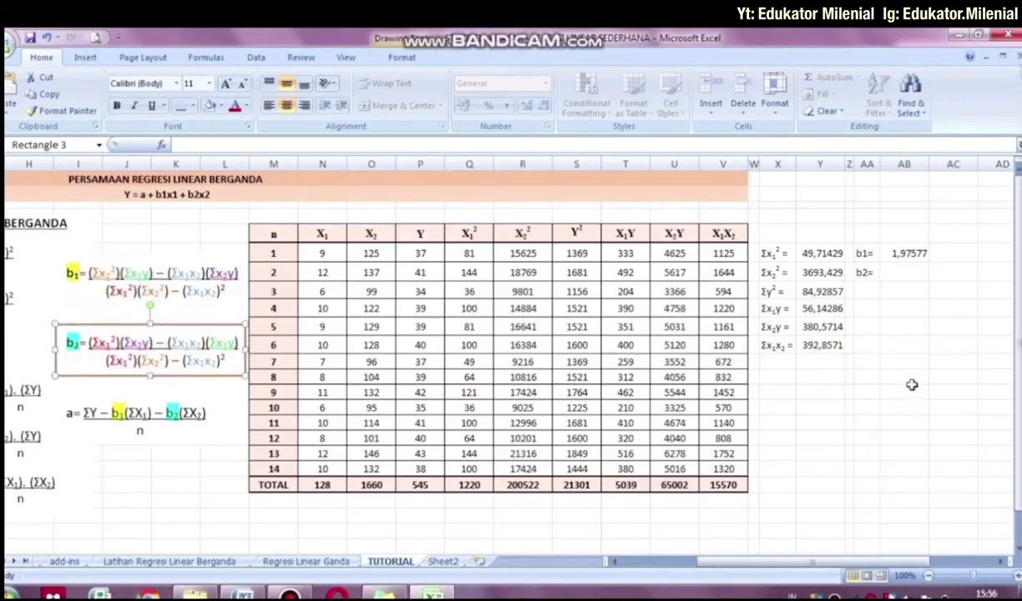
Step: Start the b2 formula in AB7 with the numerator terms =((Y6*Y10)-(Y11*Y9)
click(909, 273)
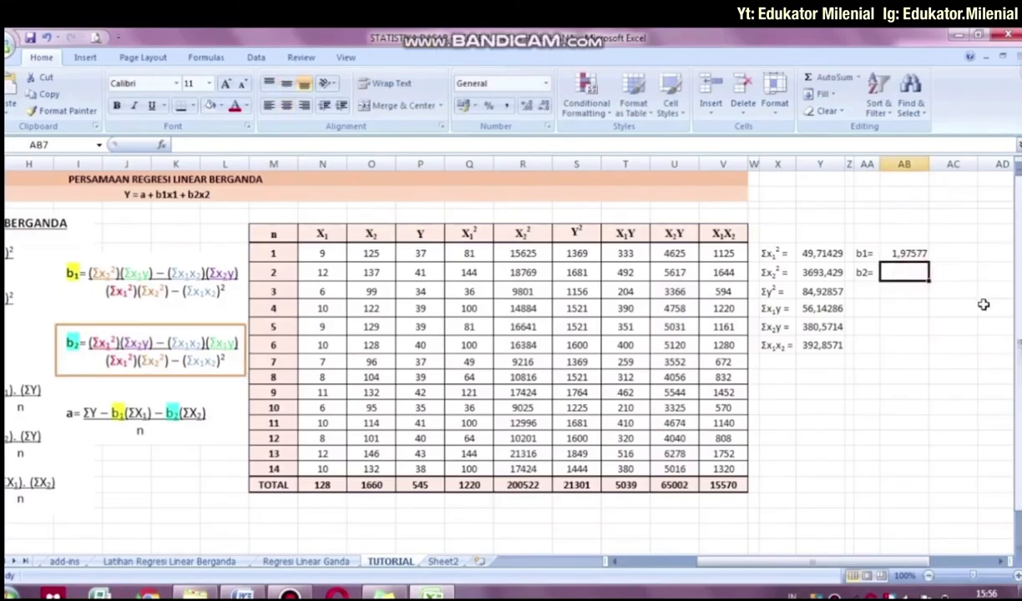
text(=)
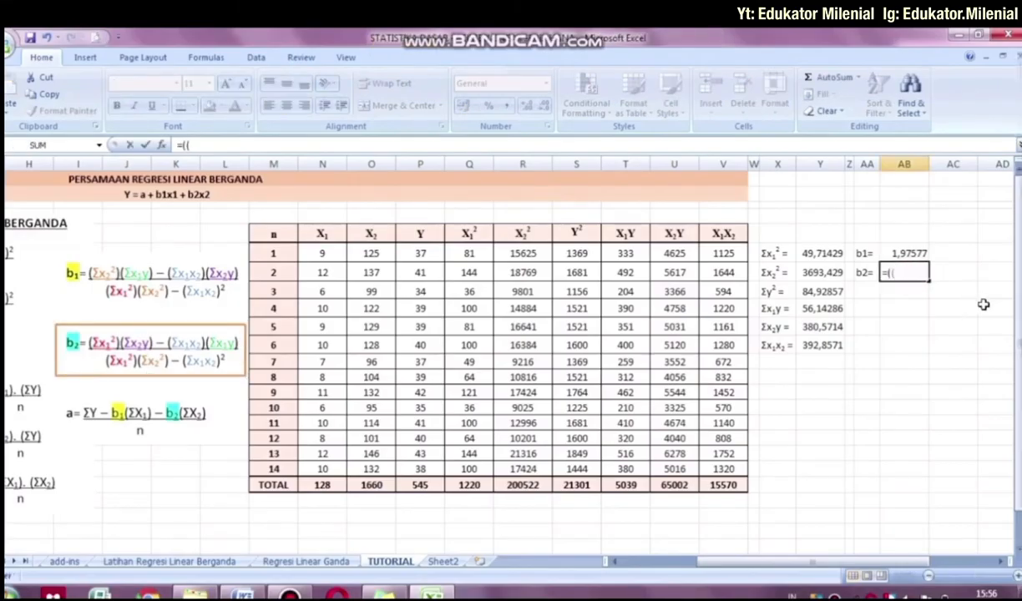
text((()
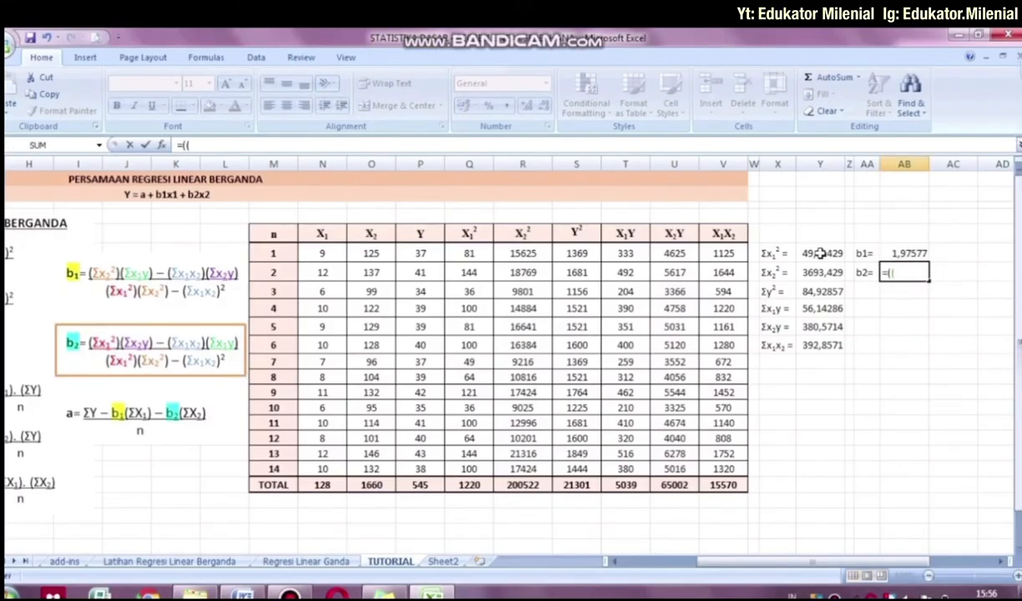
click(821, 253)
text(*)
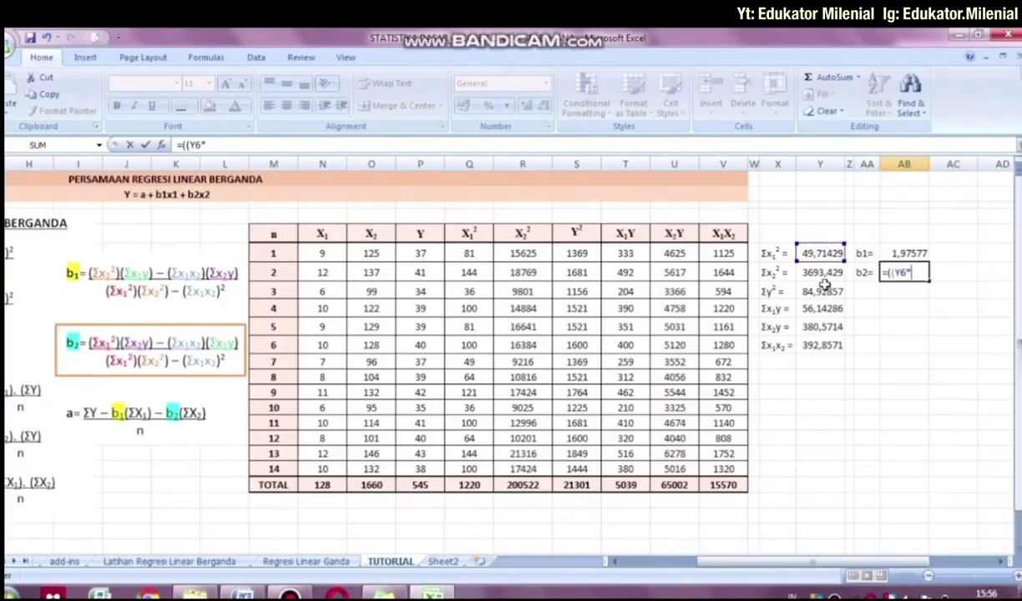
click(822, 327)
text())
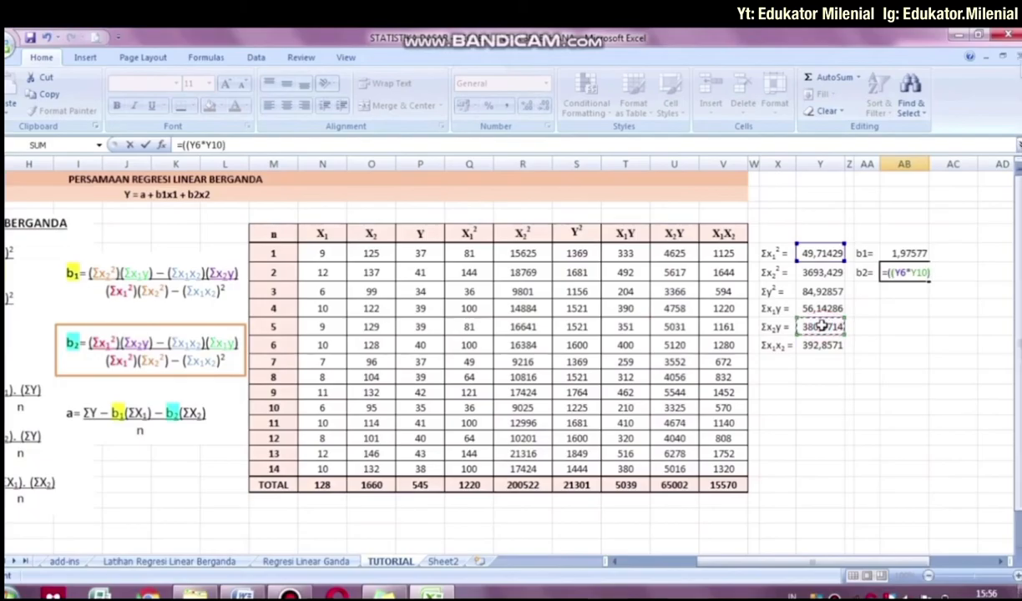
text(-)
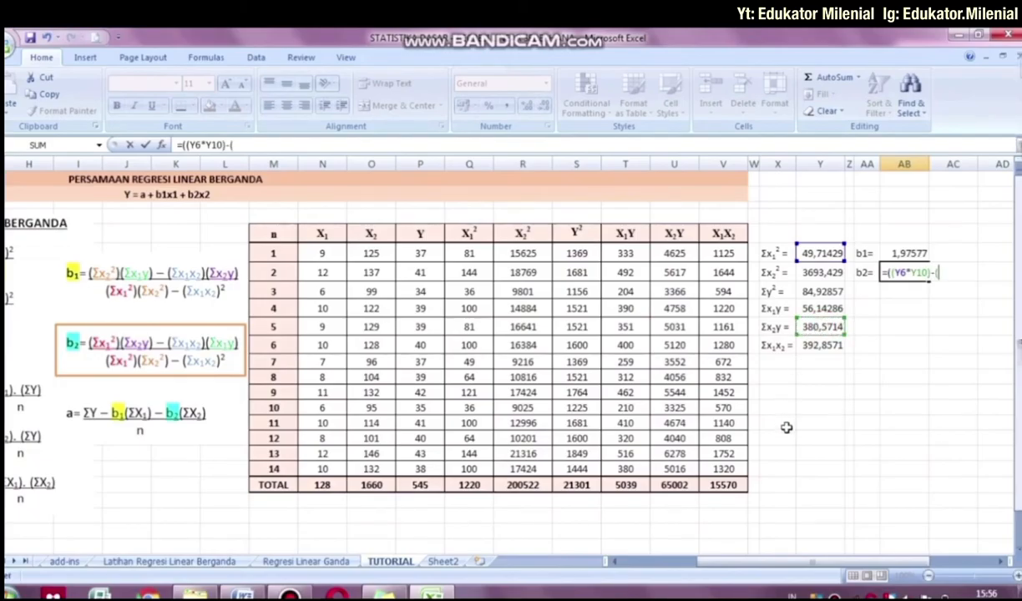
text(()
click(821, 345)
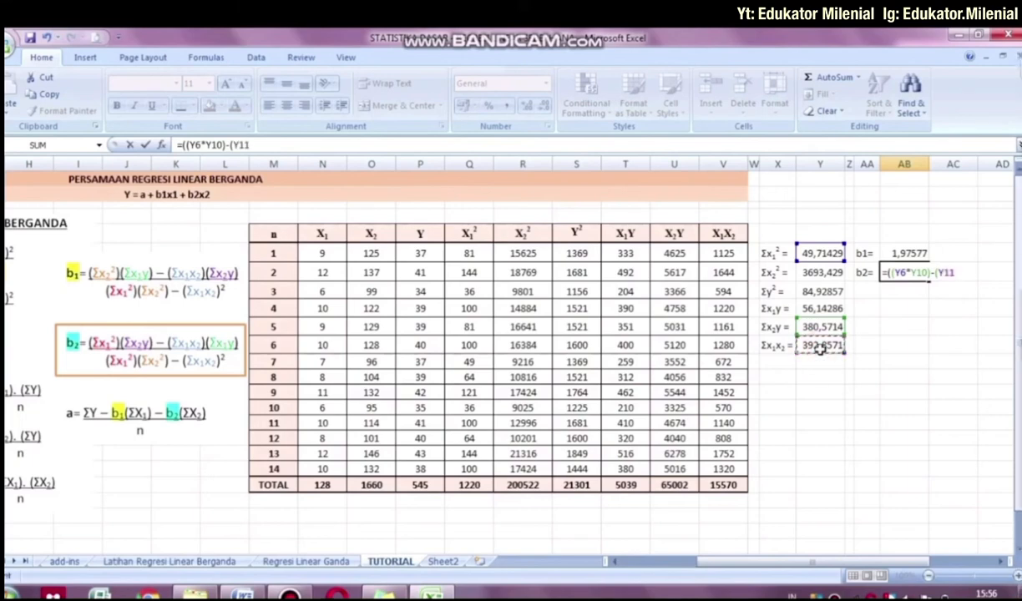
text(*)
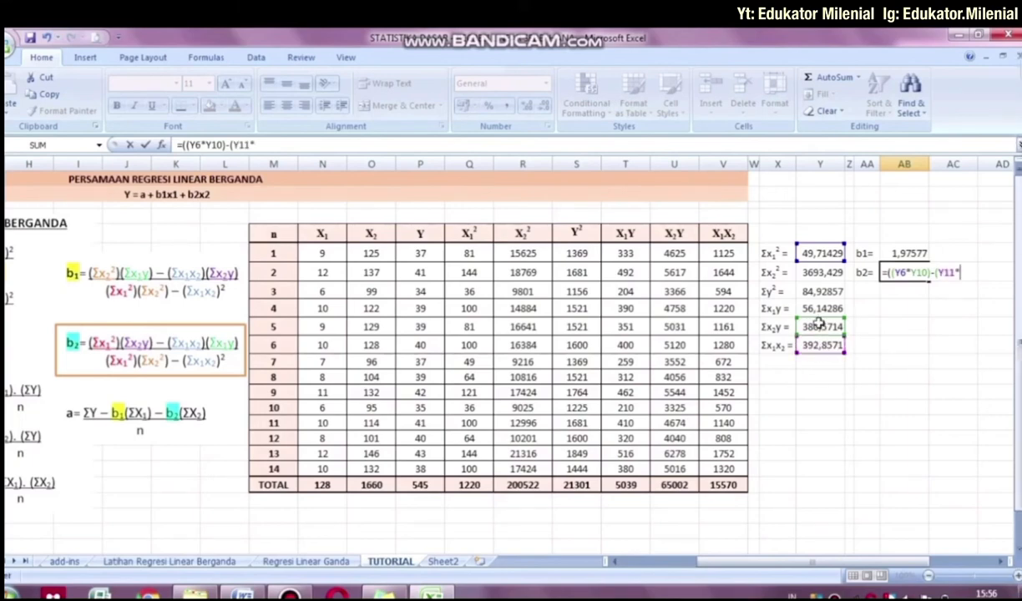
click(818, 308)
text())
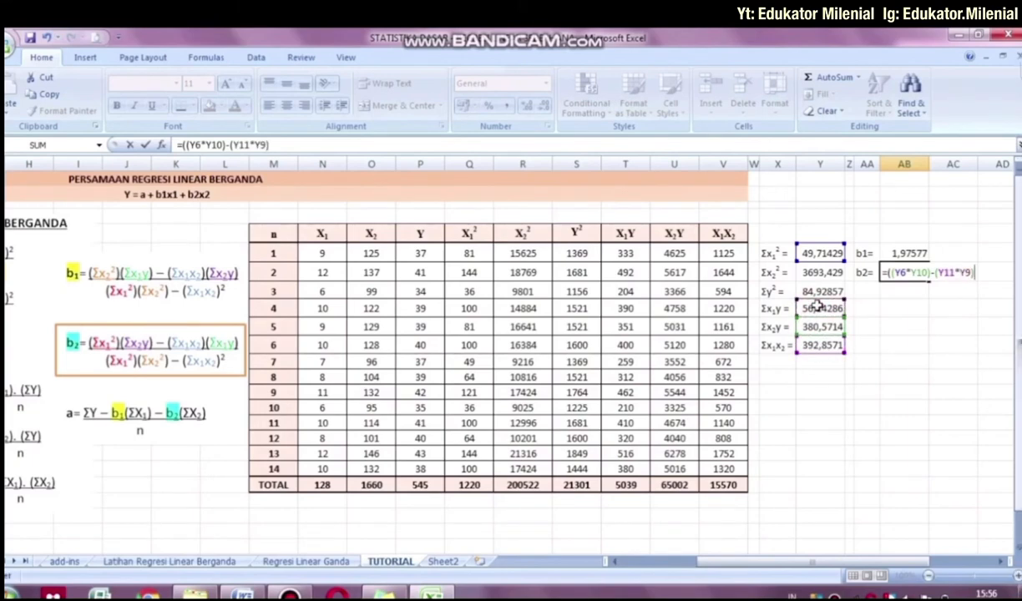
Step: Complete the b2 formula in AB7 by closing the numerator and dividing it by ((Y6*Y7)-(Y11^2))
text()/(()
click(807, 254)
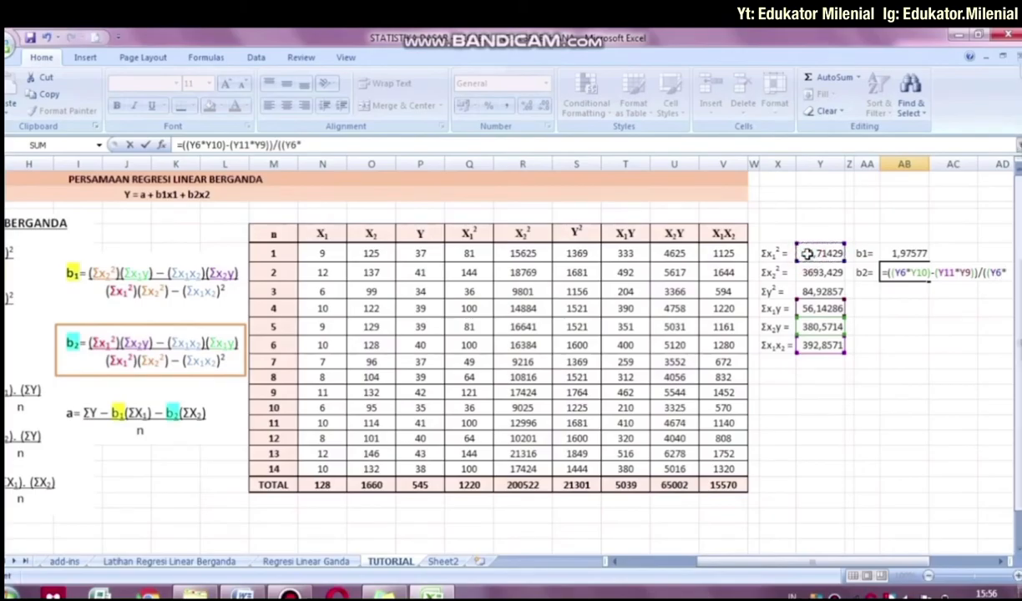
text(*)
click(835, 272)
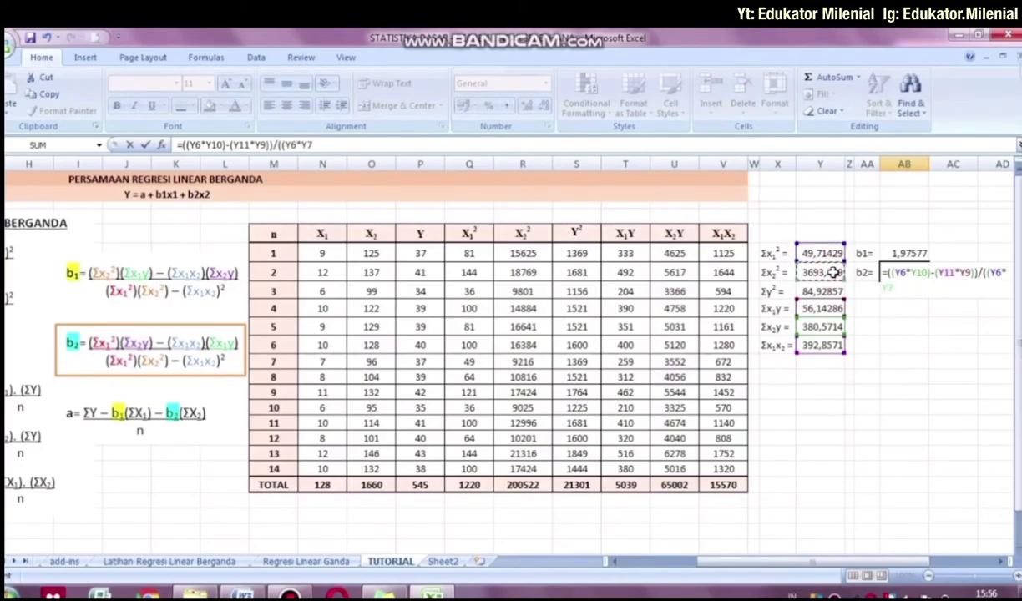
text()-)
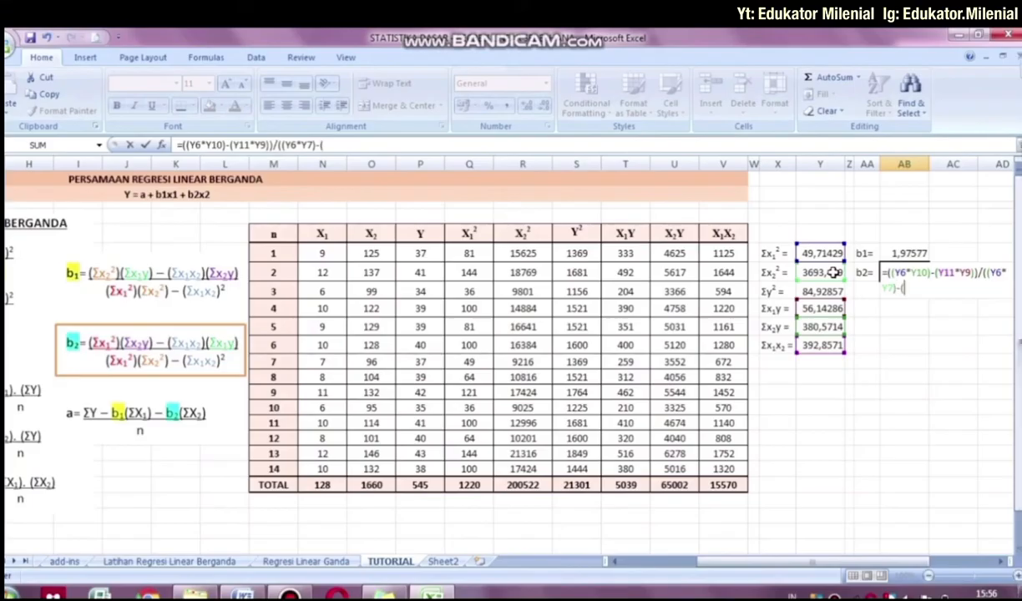
text(()
click(827, 345)
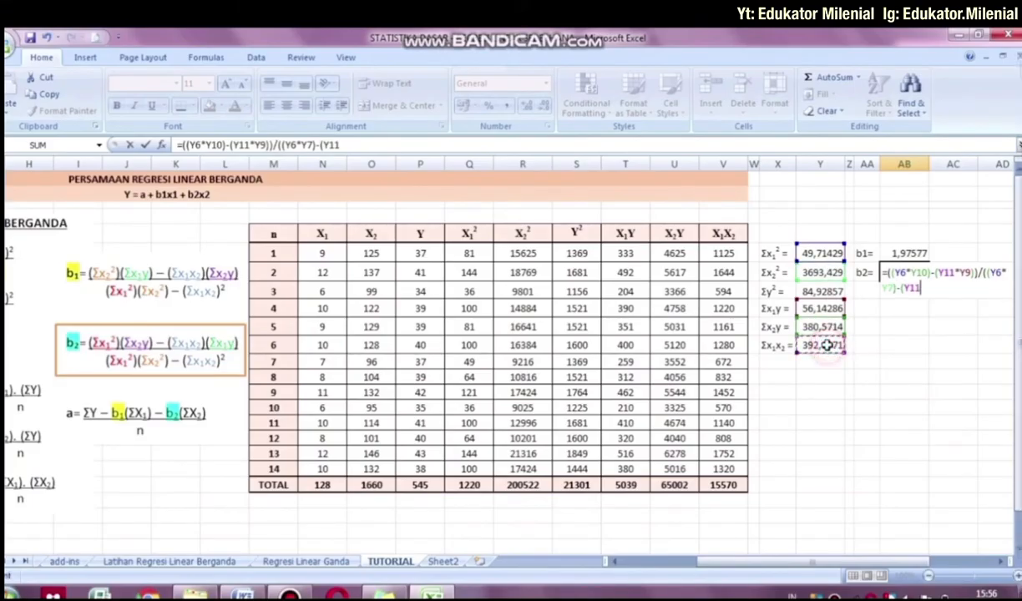
text(^2)))
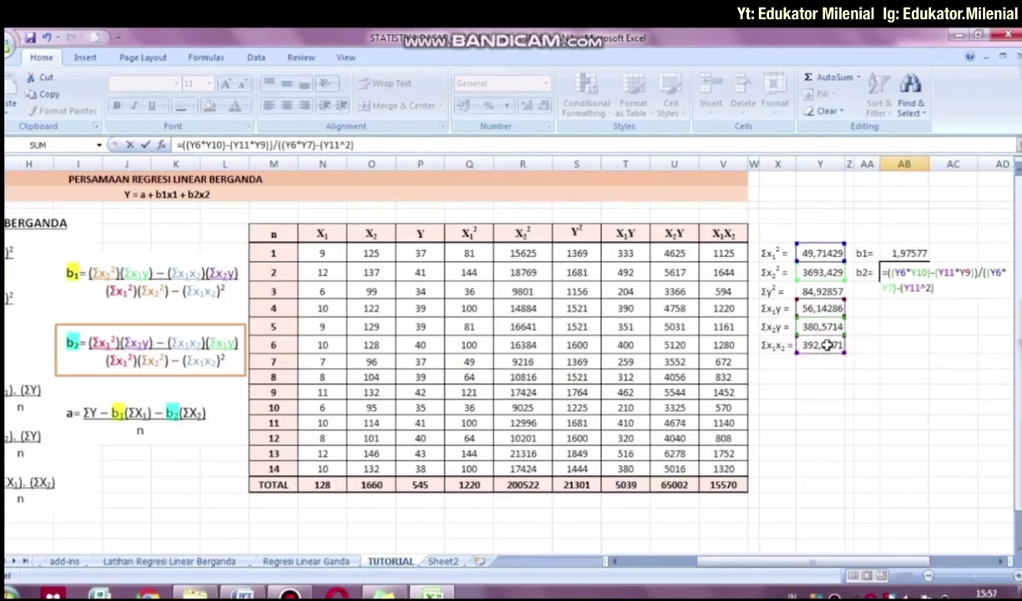
key(Return)
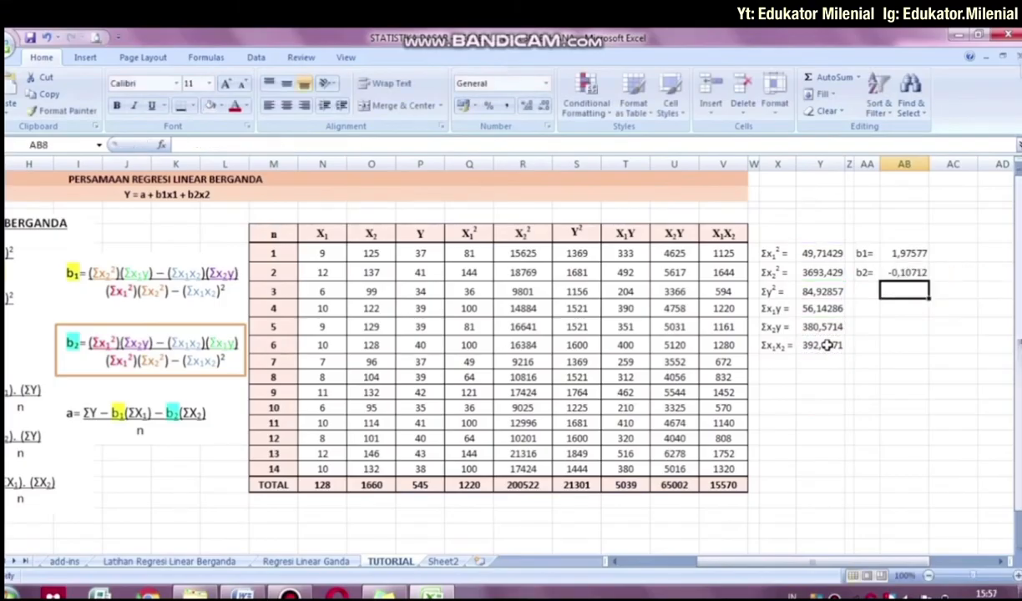
Step: Enter the label a= in AA8, below the b2 label
click(869, 291)
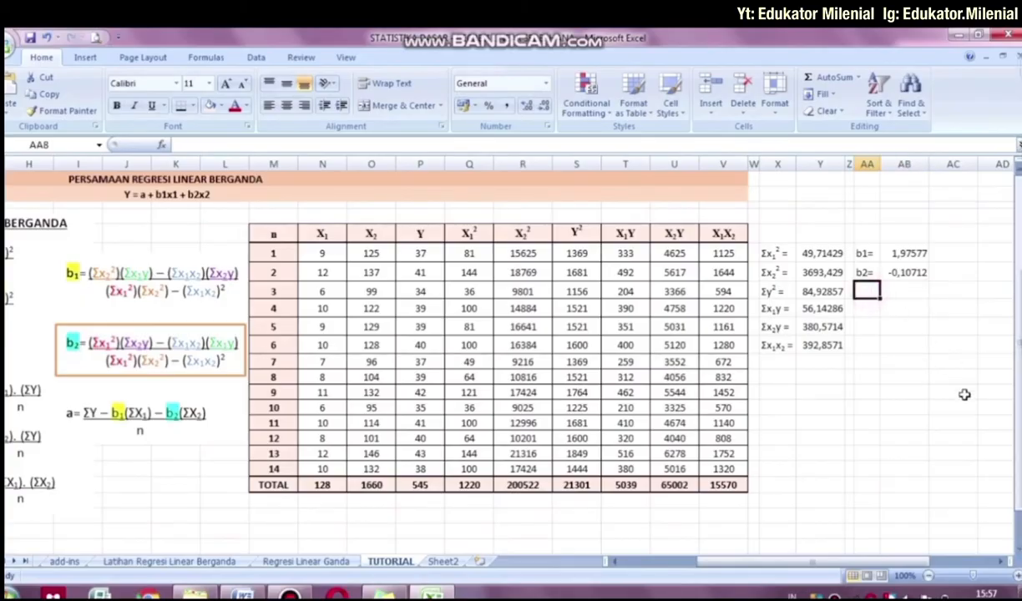
text(a=)
key(Tab)
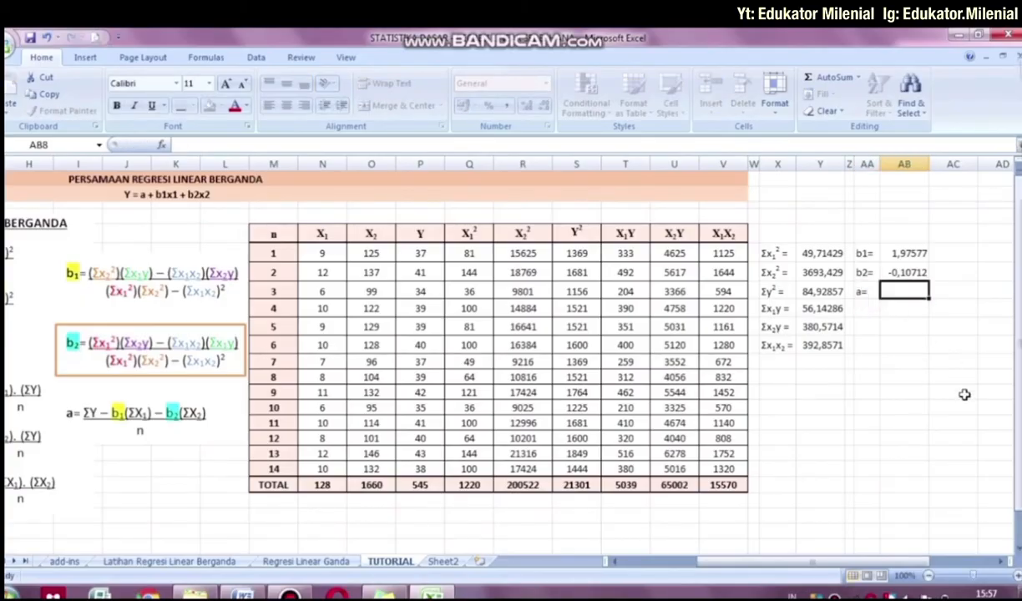
Step: Move the orange frame down from the b2 formula to surround the a formula
click(229, 368)
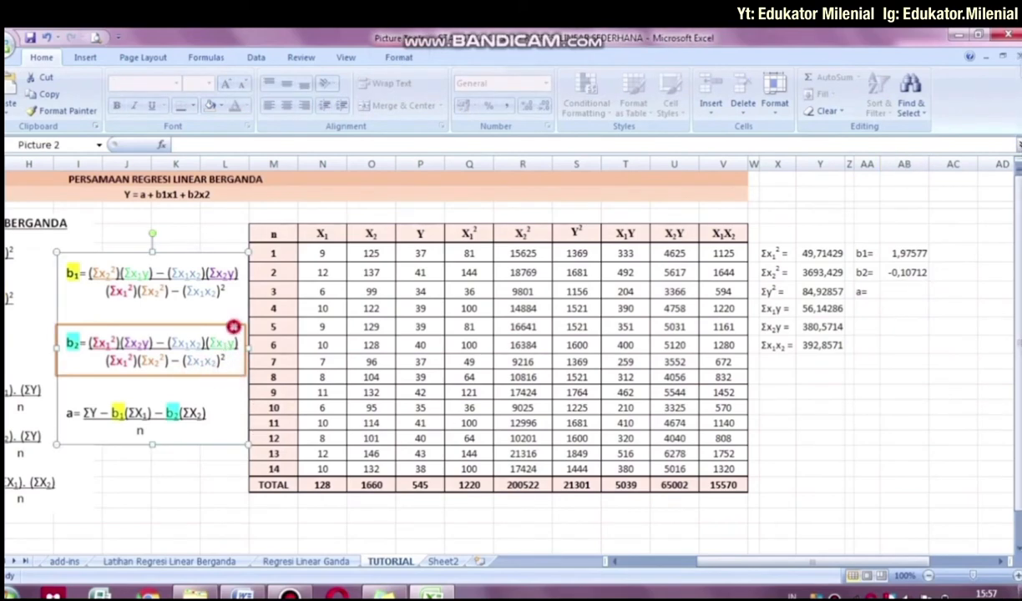
click(235, 326)
key(Down)
key(Down)
key(Down)
key(Down)
key(Down)
key(Down)
key(Down)
key(Down)
key(Down)
key(Down)
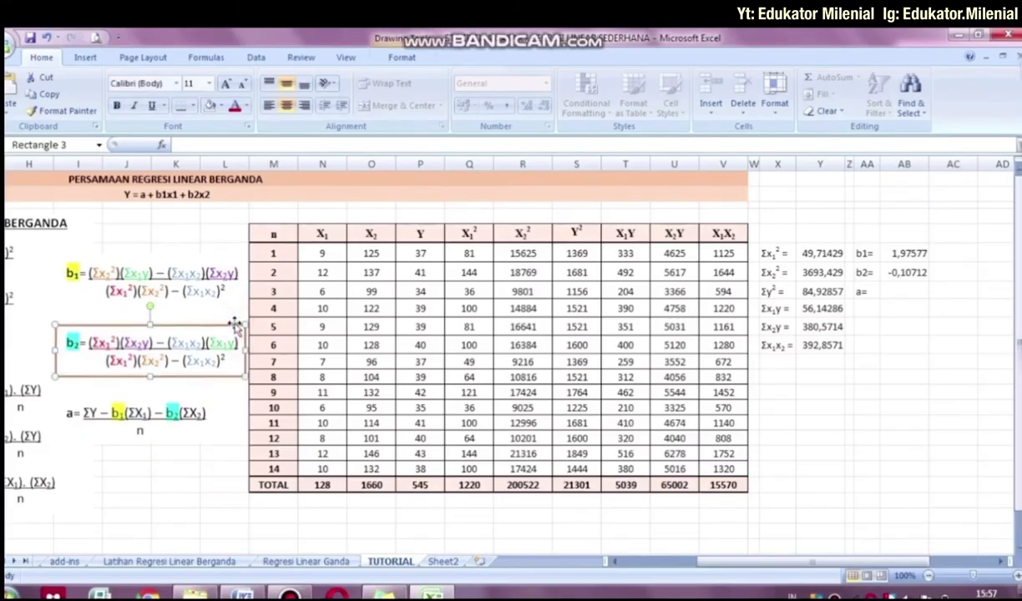
key(Down)
key(Down)
key(Down)
key(Down)
key(Down)
key(Down)
key(Down)
key(Down)
key(Down)
key(Down)
key(Down)
key(Down)
key(Down)
key(Down)
key(Down)
key(Down)
key(Down)
key(Down)
key(Down)
key(Down)
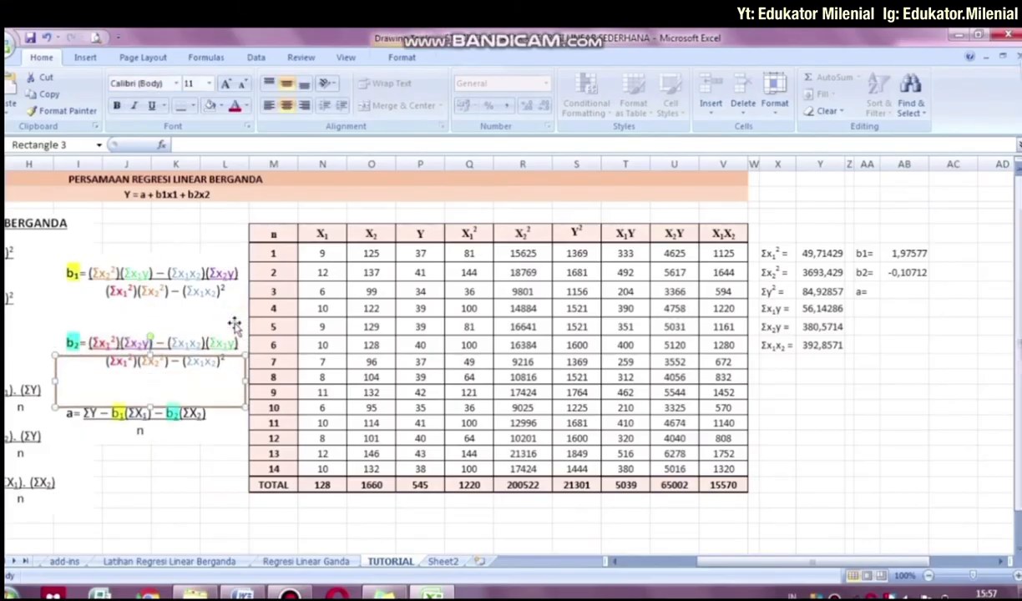
key(Down)
key(Down)
key(Down)
key(Down)
key(Down)
key(Down)
key(Down)
key(Down)
key(Down)
key(Down)
key(Down)
key(Down)
key(Down)
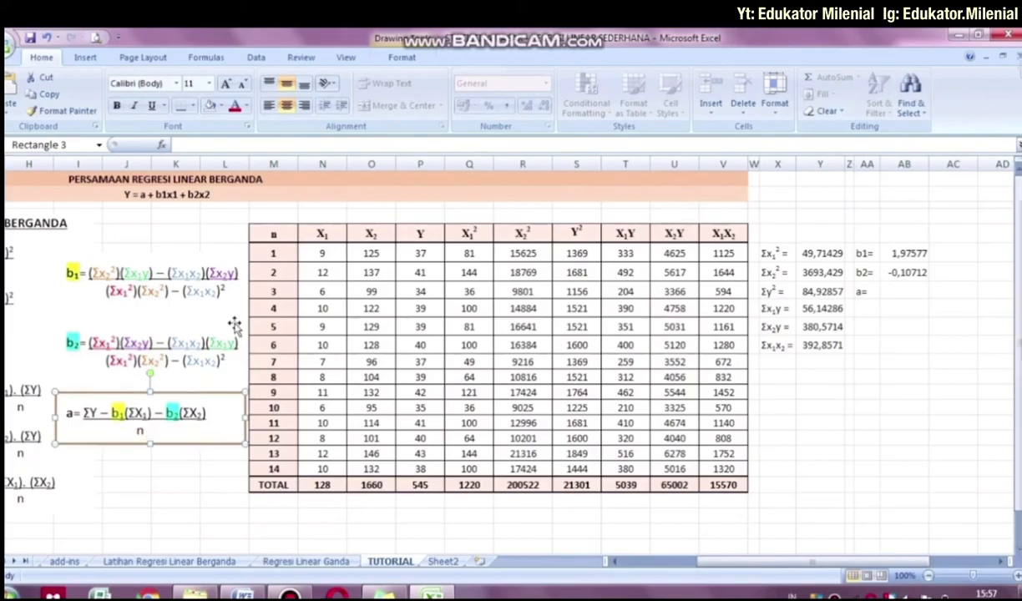
click(897, 295)
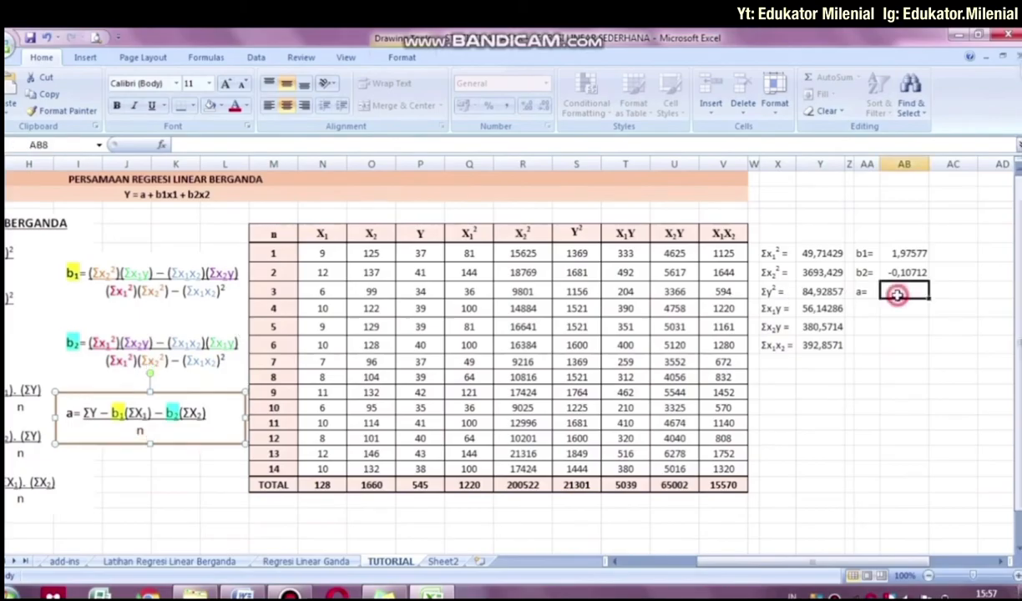
click(867, 253)
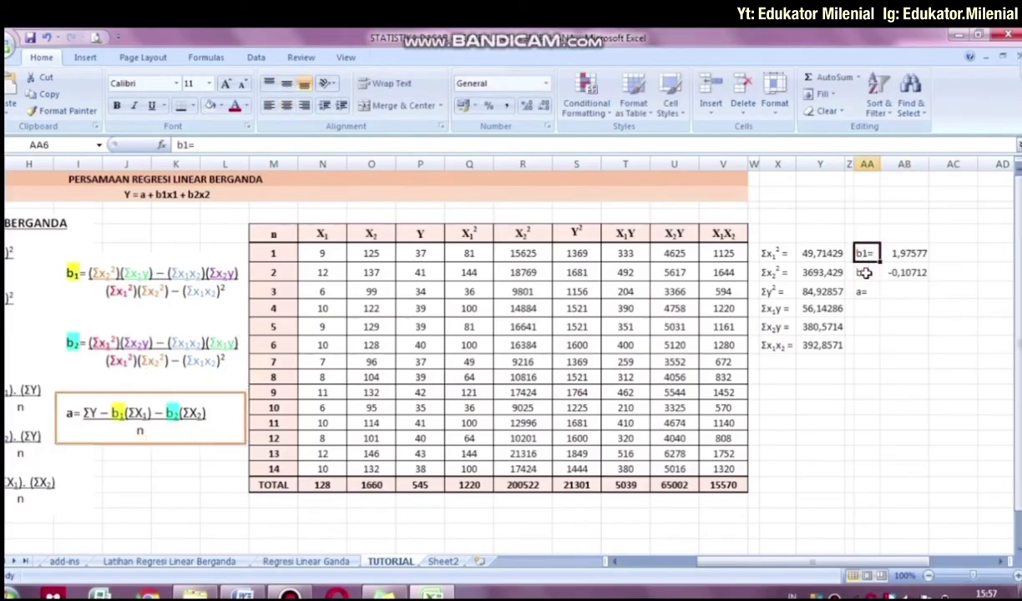
click(869, 273)
click(892, 291)
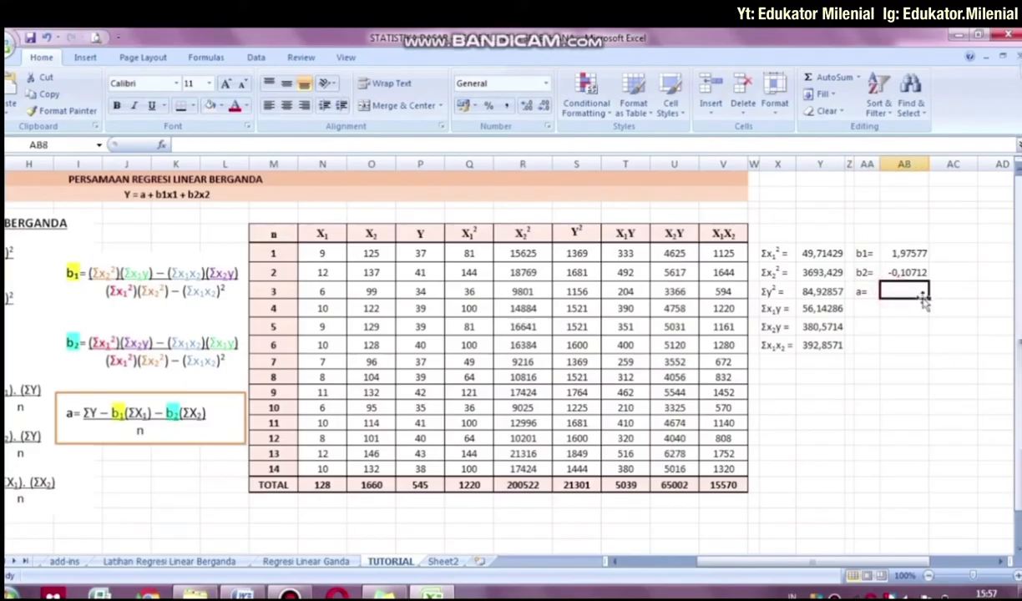
click(216, 391)
click(214, 392)
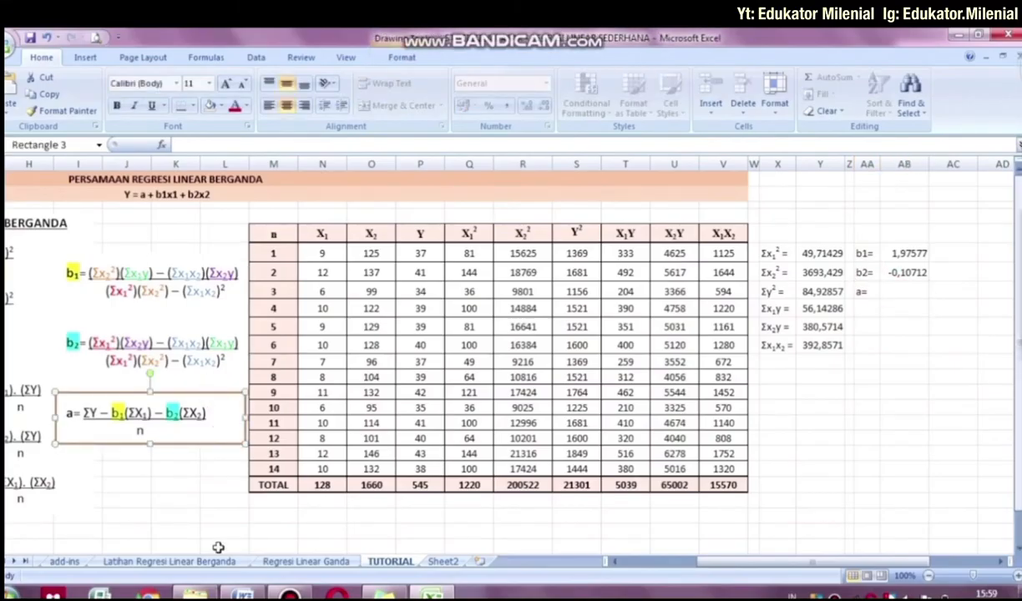
Step: Start the intercept formula in AB8 with the Y total minus b1 times the X1 total, as =(P20-(AB6*N20)-(
click(913, 295)
text(=)
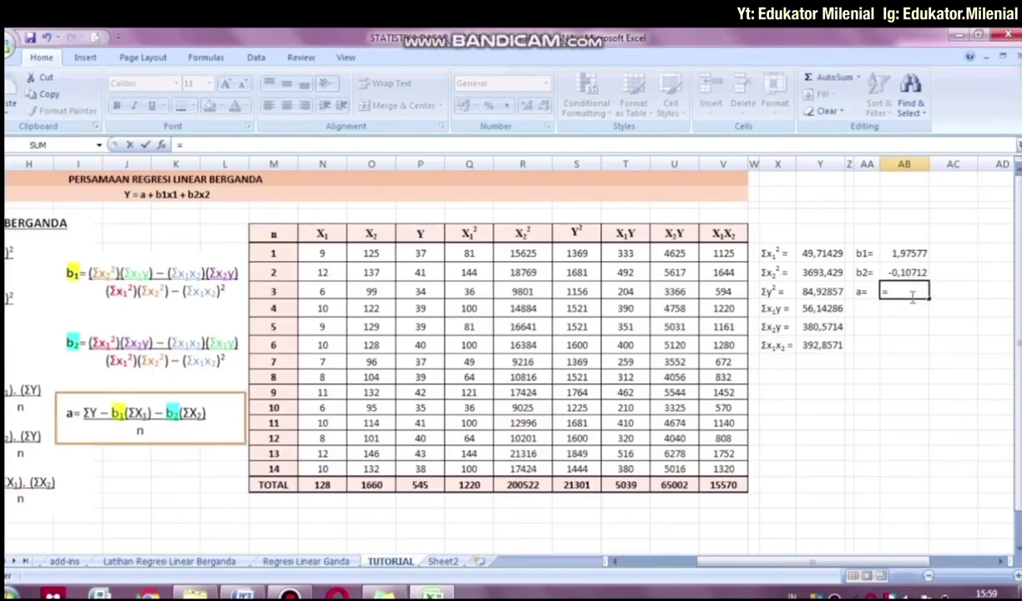
text(()
click(419, 484)
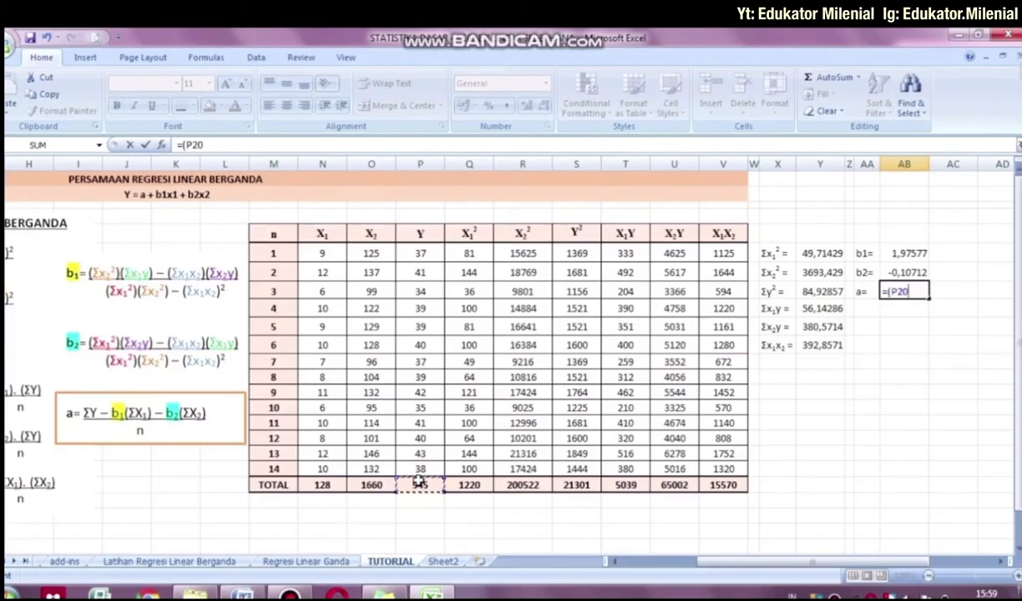
text(-()
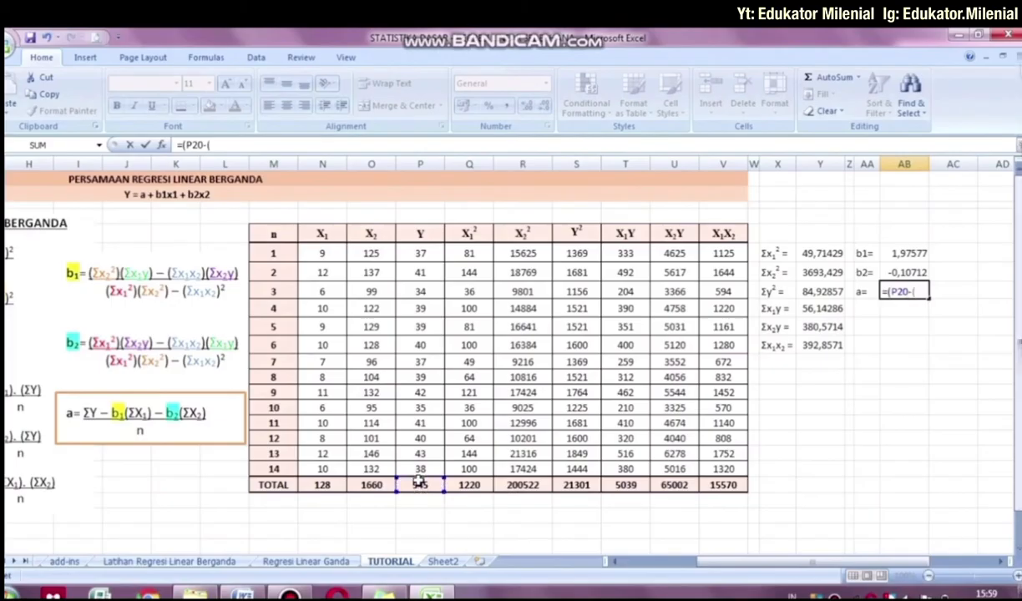
click(892, 256)
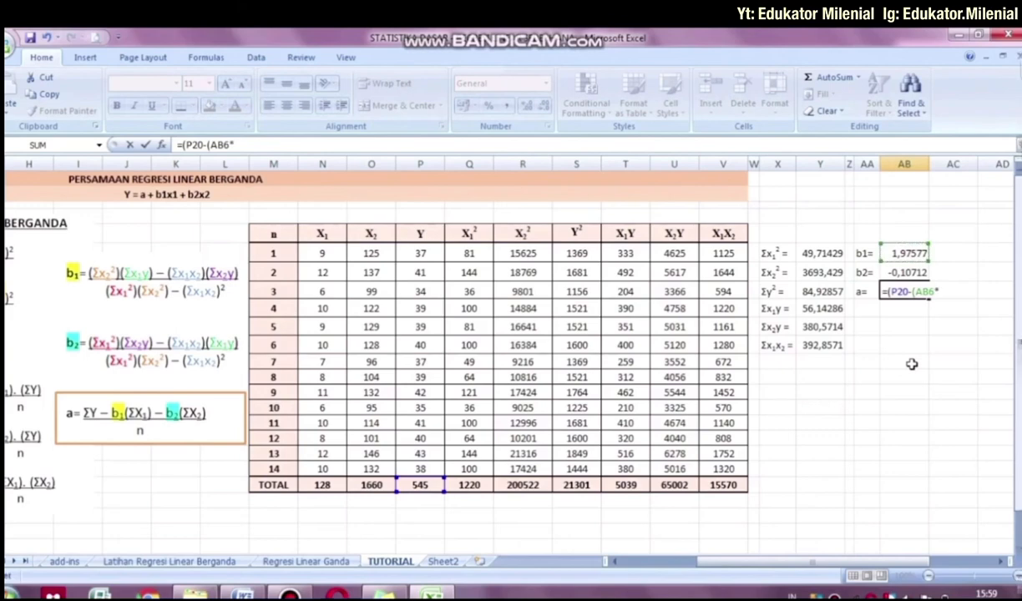
text()-()
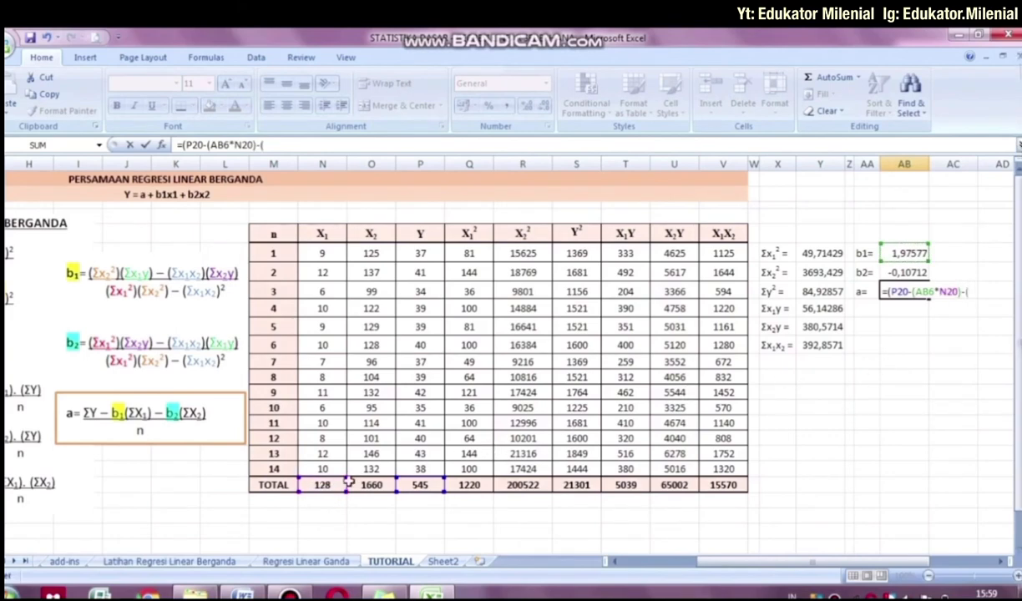
Step: Complete the intercept formula in AB8 with AB7*O20 as the last product and divide the whole bracket by 14
click(882, 274)
text(*)
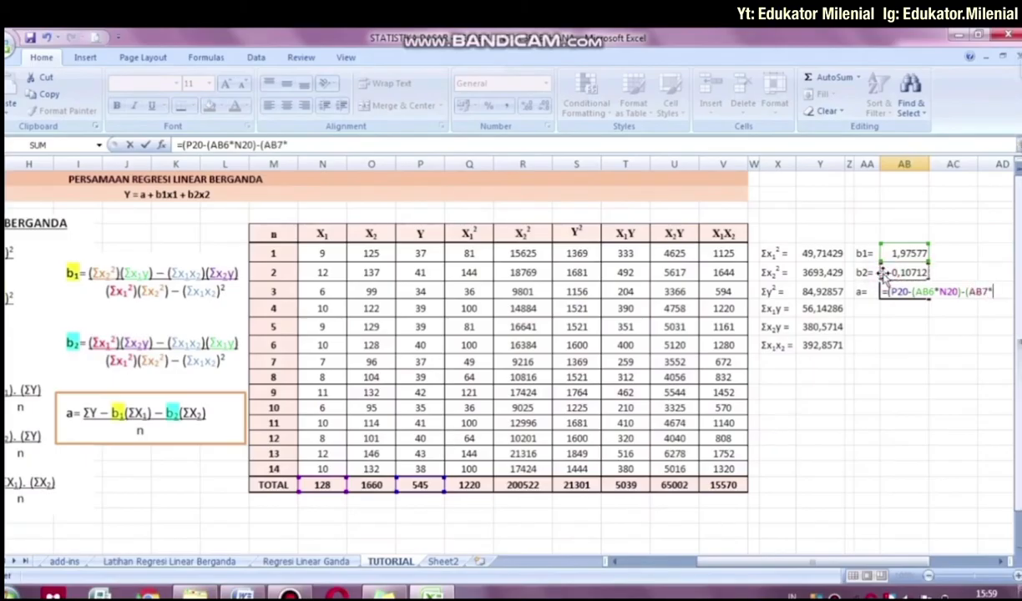
click(380, 485)
text())
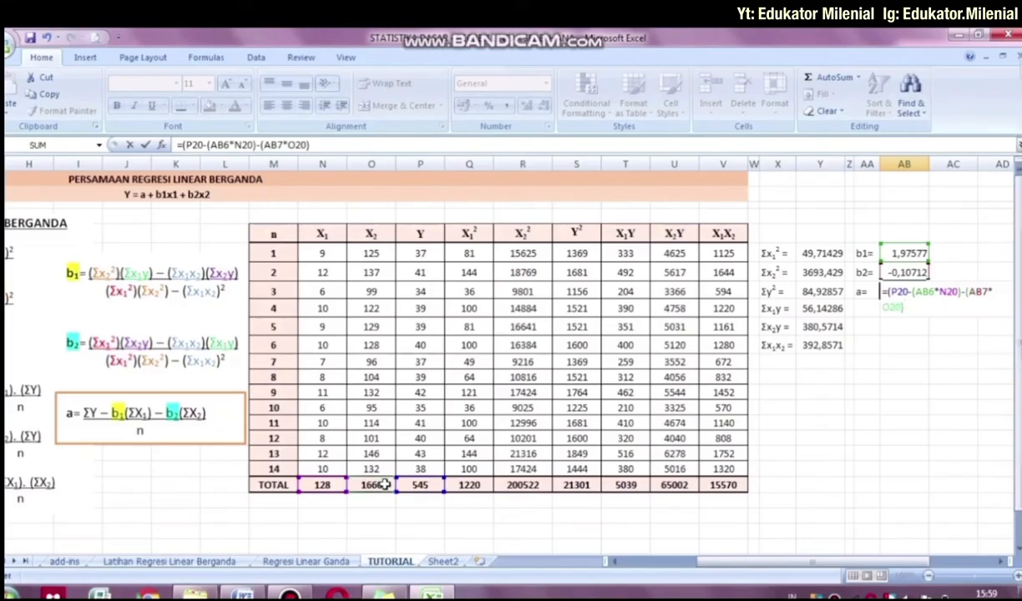
text())
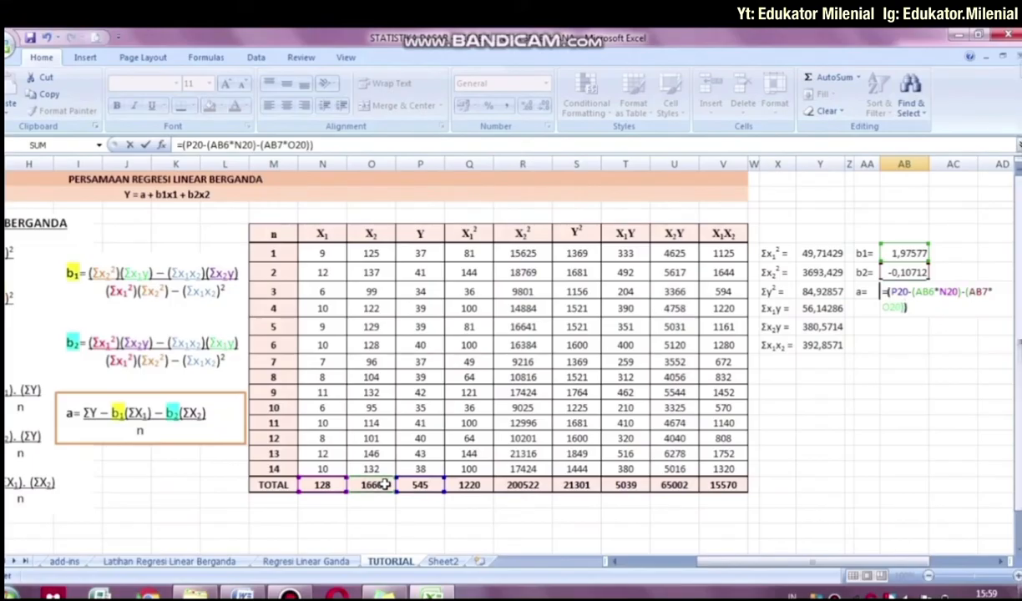
text(/)
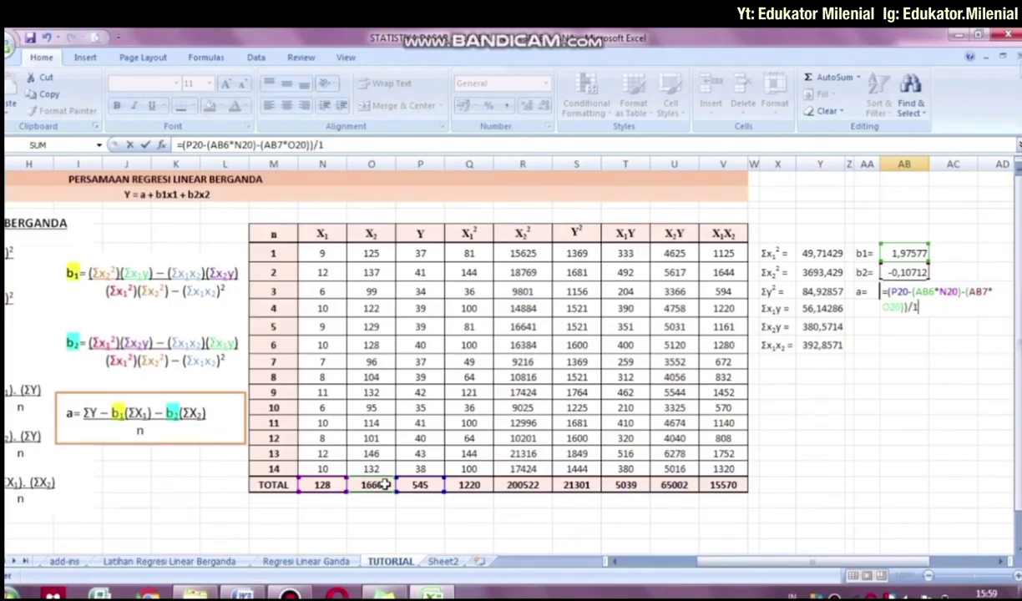
text(14)
key(Return)
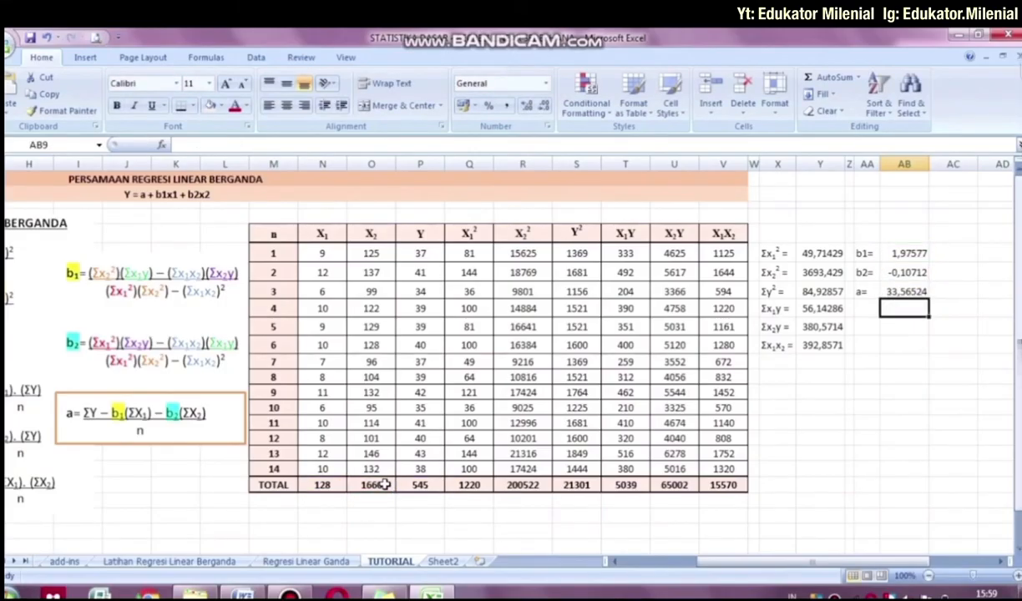
Step: Enter the regression equation Y = 33,57 +1,98X1 -0,11X2 as text in cell X14
click(783, 393)
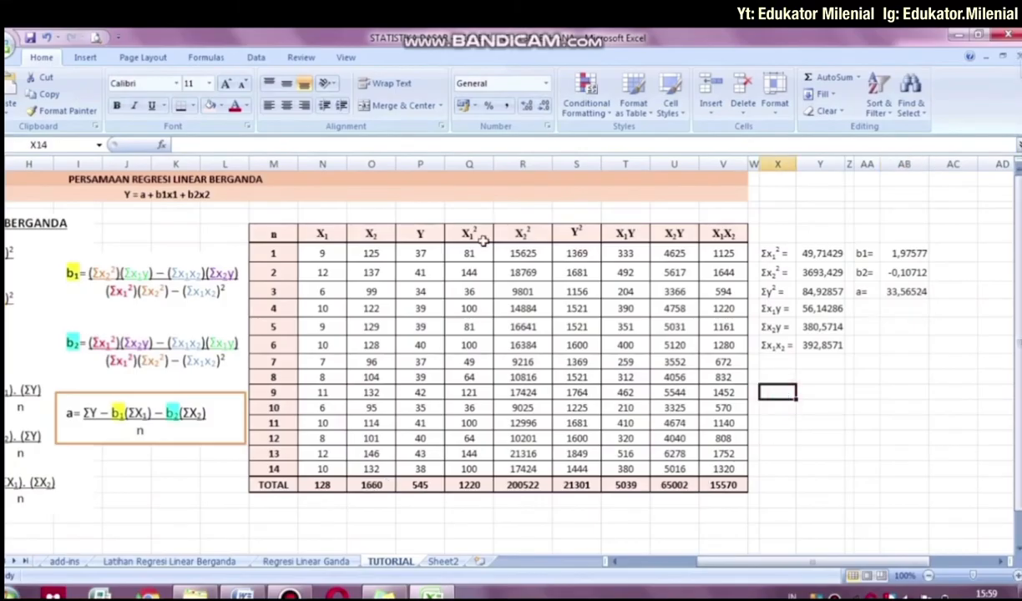
click(435, 197)
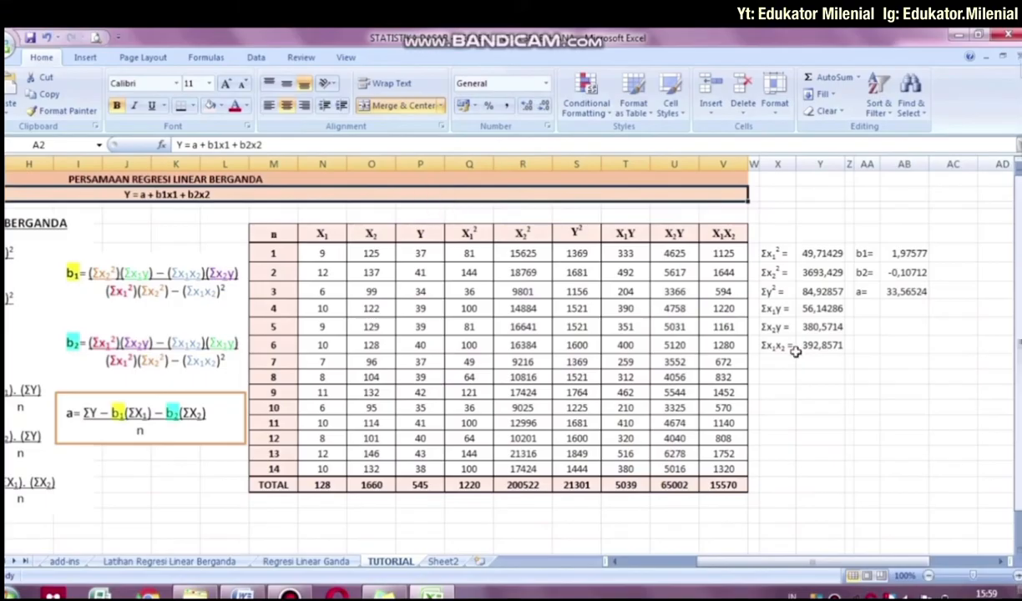
click(778, 397)
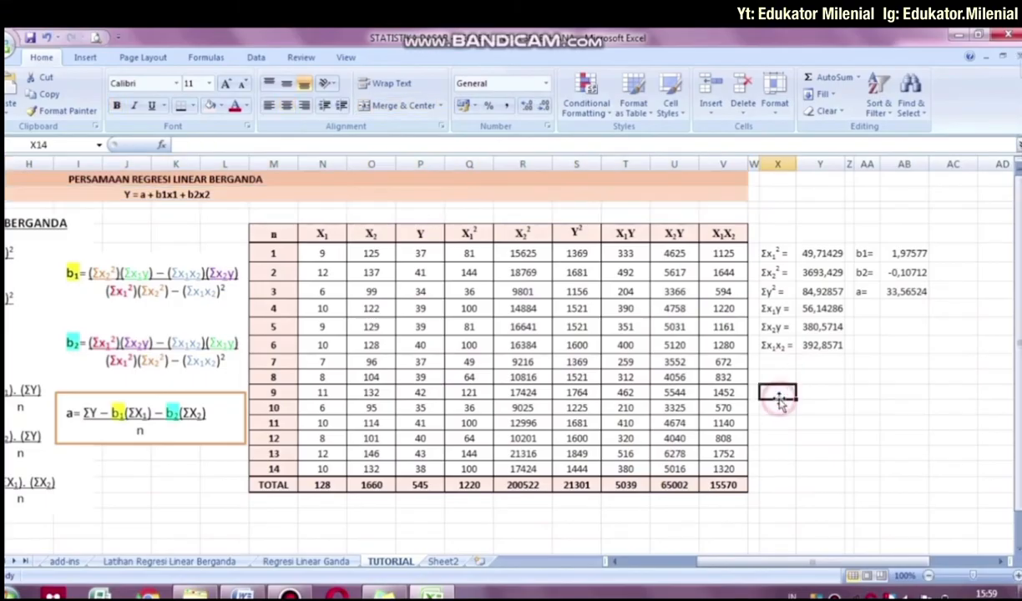
text(Y =)
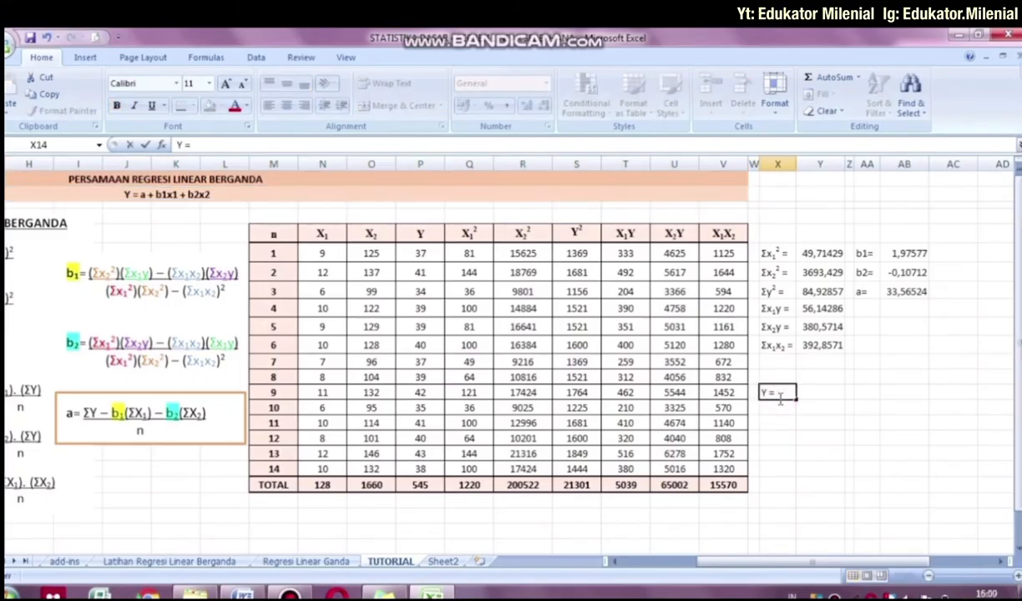
text( 33,57)
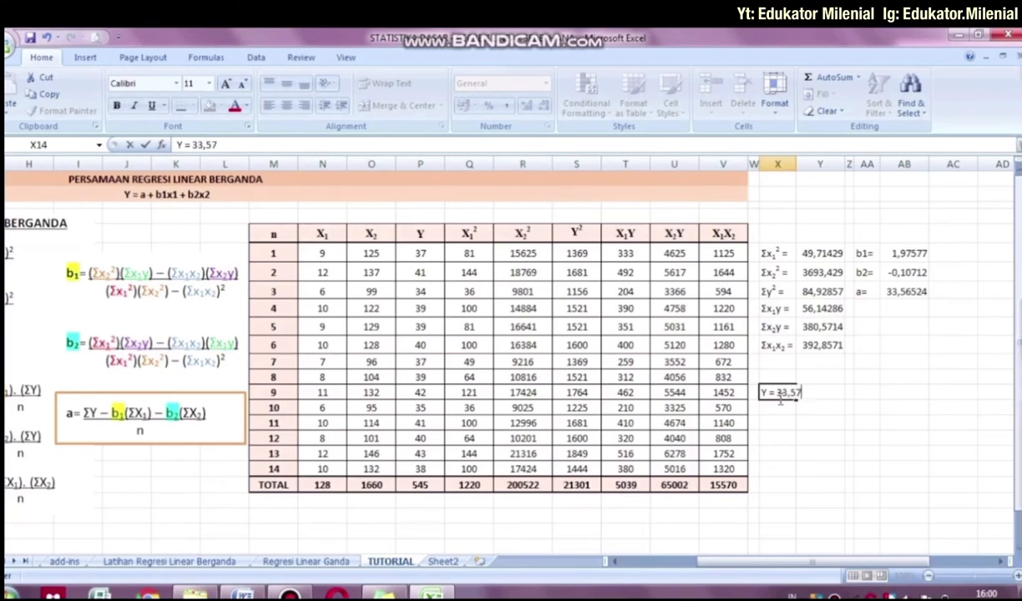
text( +1,98)
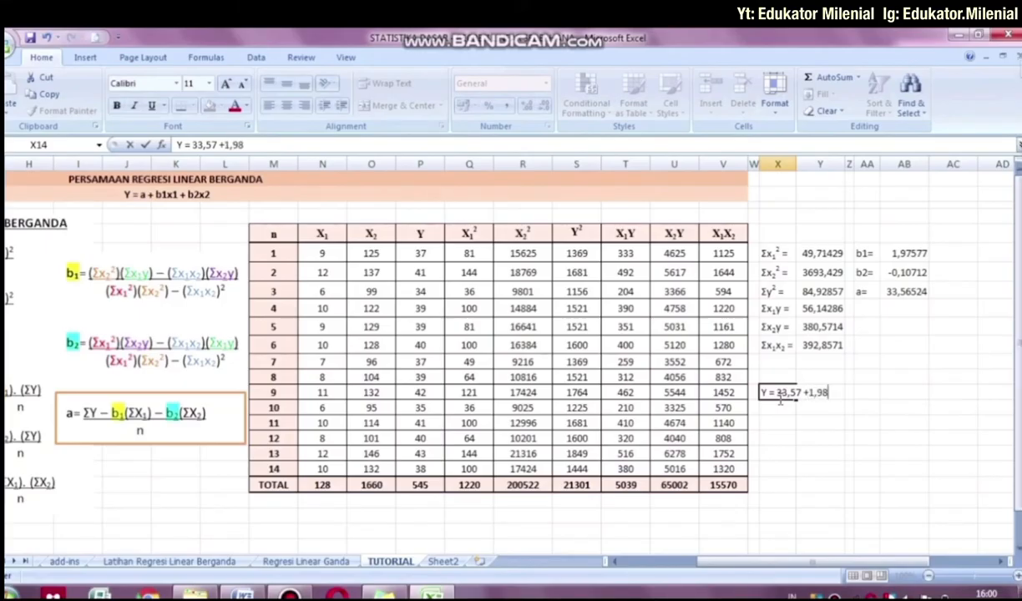
text(X1 -)
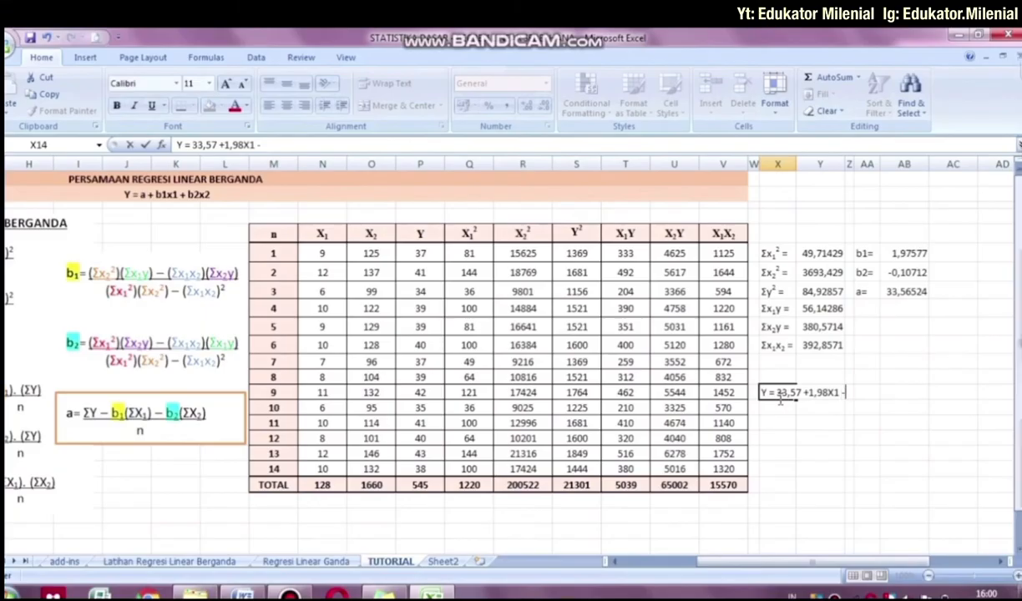
text(0,)
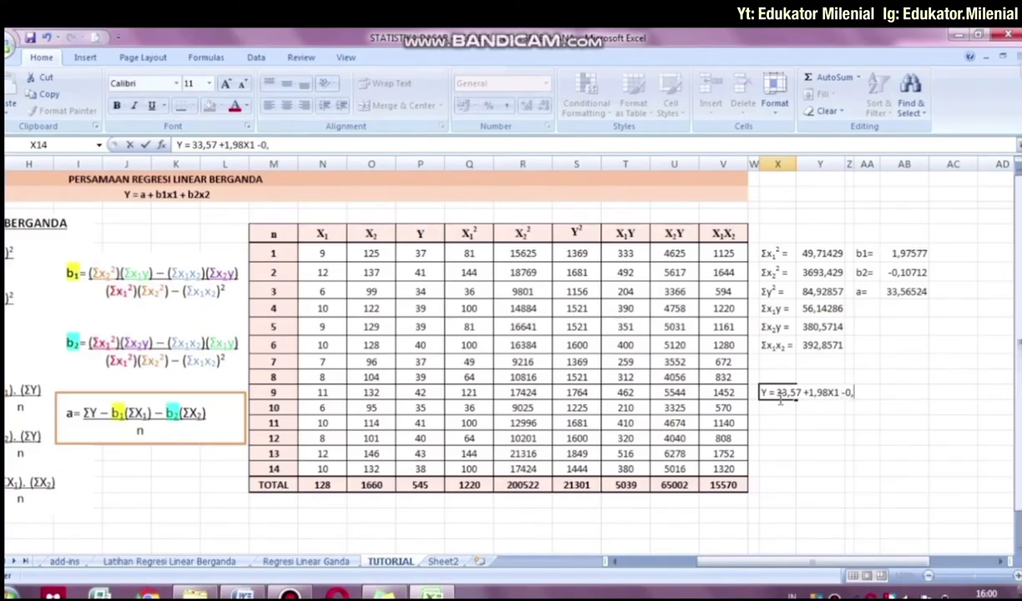
text(11X2)
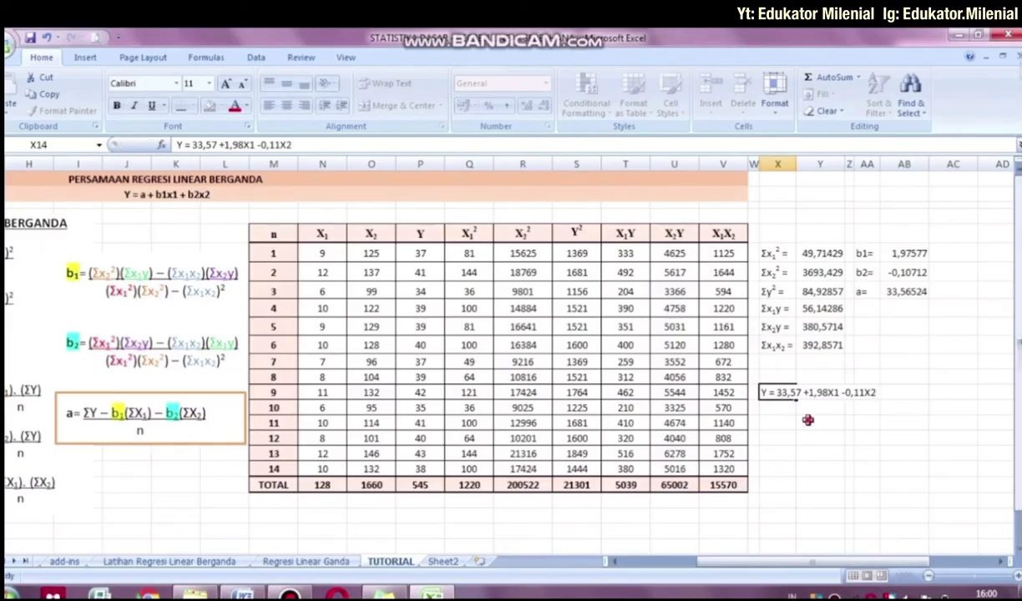
click(807, 419)
Step: Merge and centre the equation across X14:AB14, in bold with a light peach fill
drag(768, 391, 922, 392)
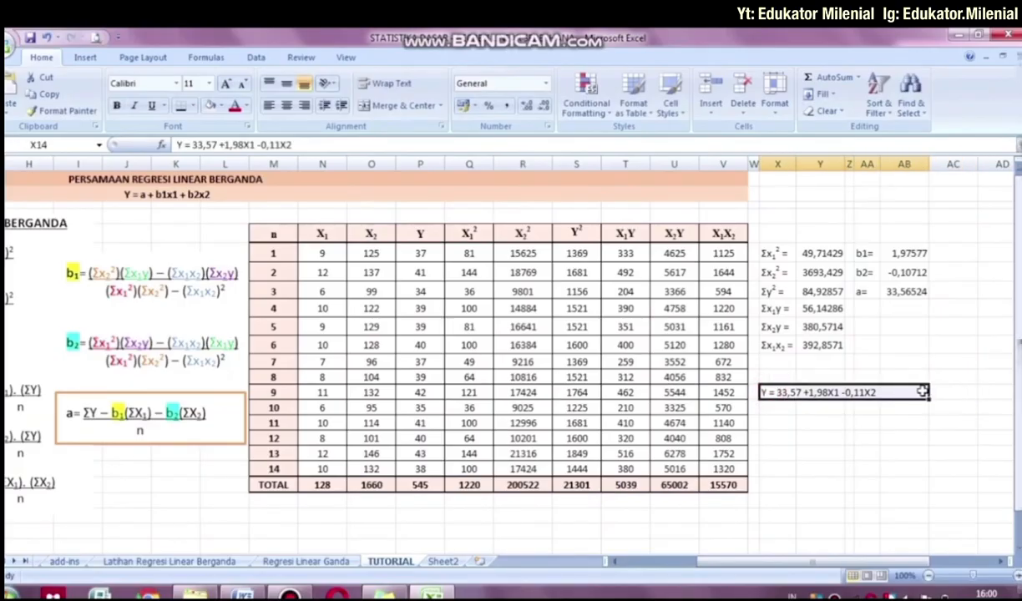
click(385, 109)
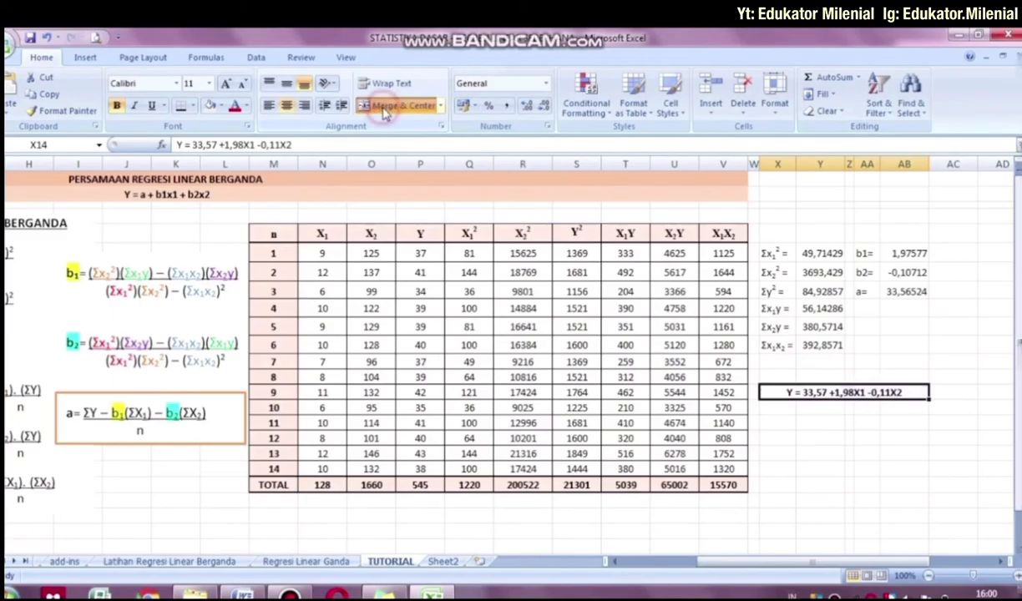
click(210, 110)
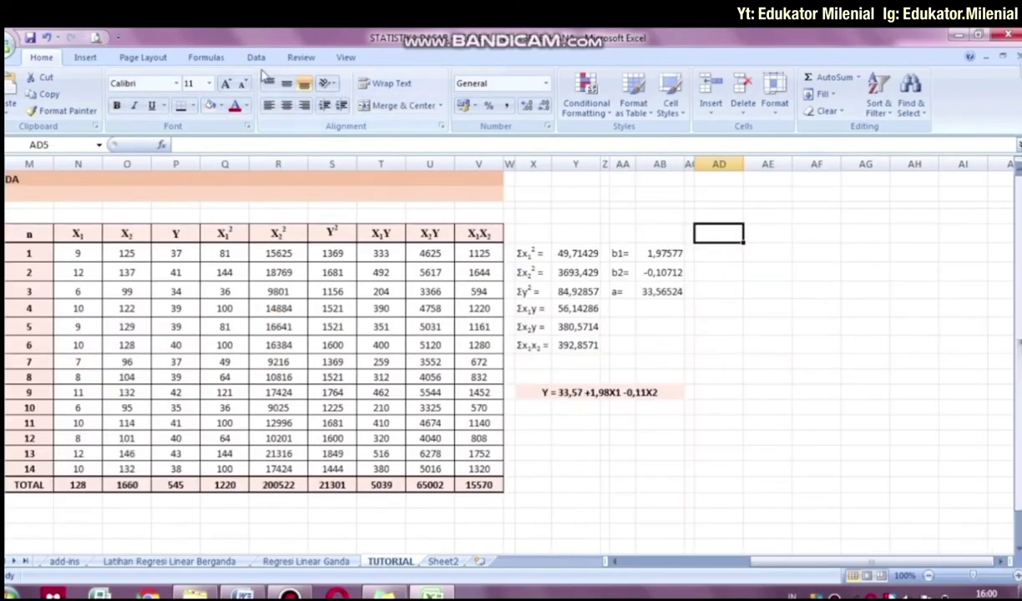
Step: Start the Regression tool from the Data Analysis tools
click(255, 59)
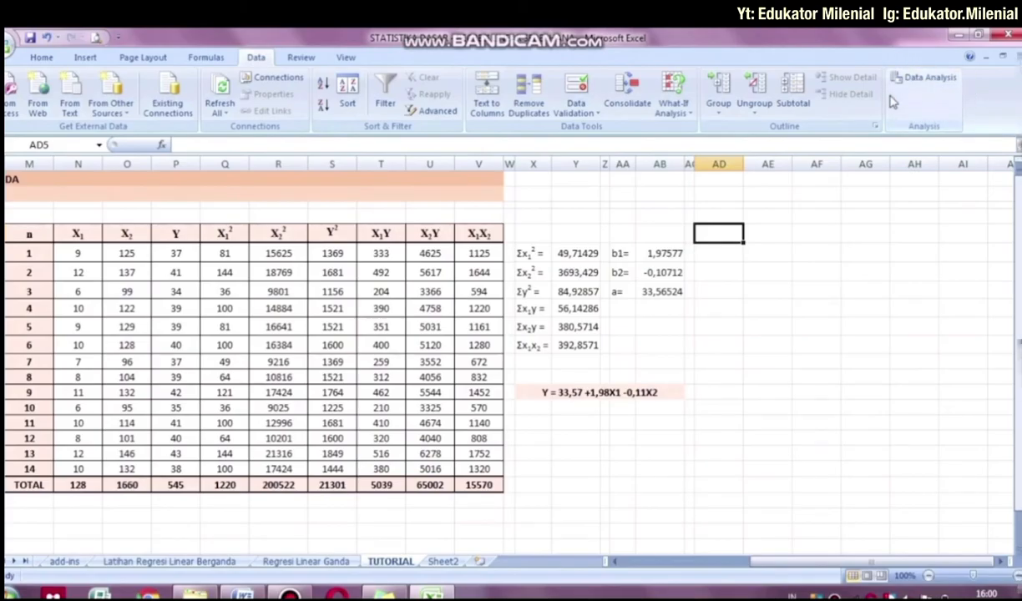
click(917, 84)
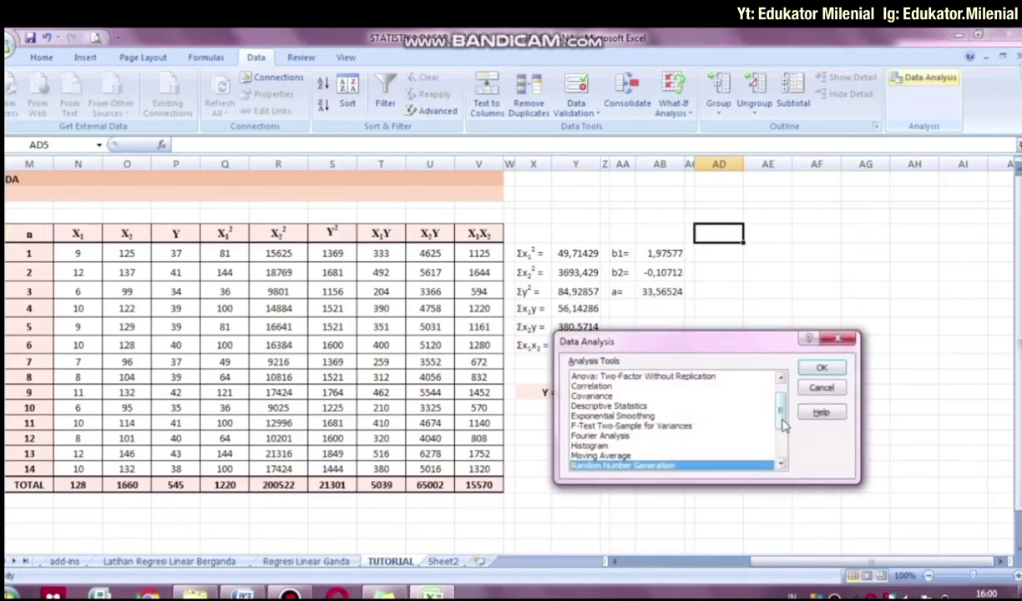
drag(781, 416, 779, 443)
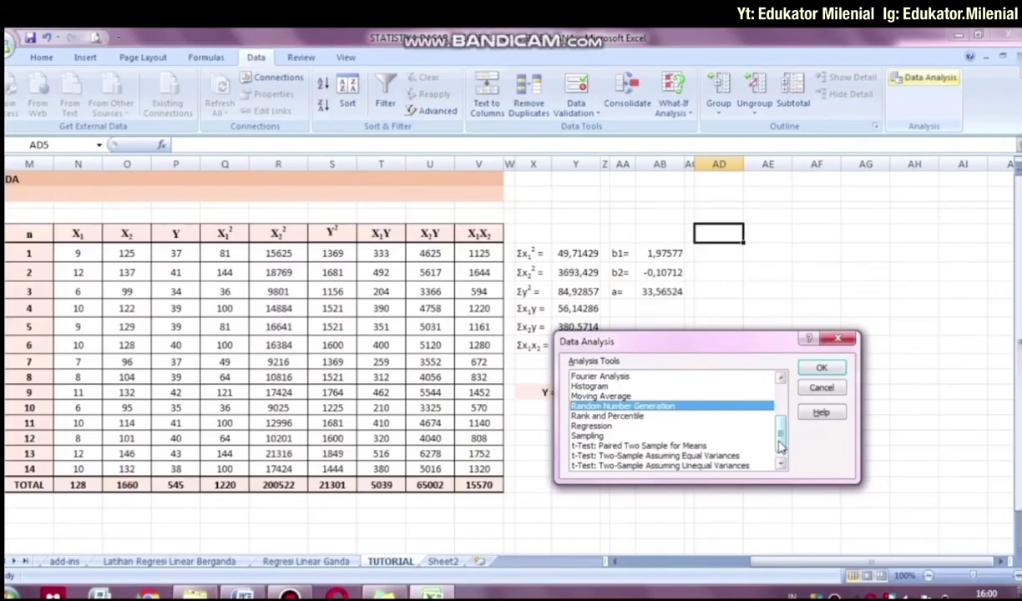
click(616, 427)
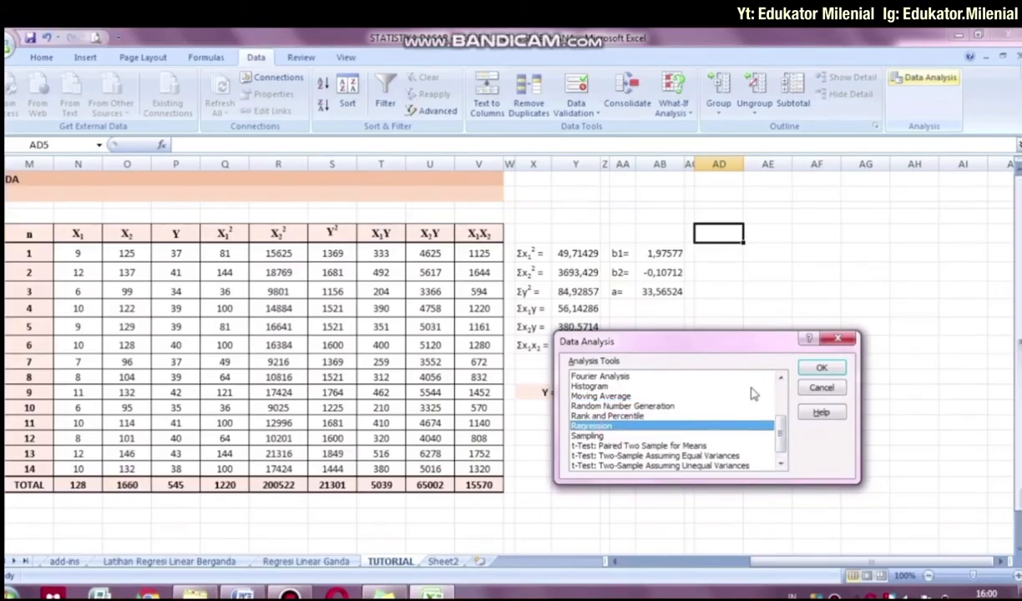
click(822, 369)
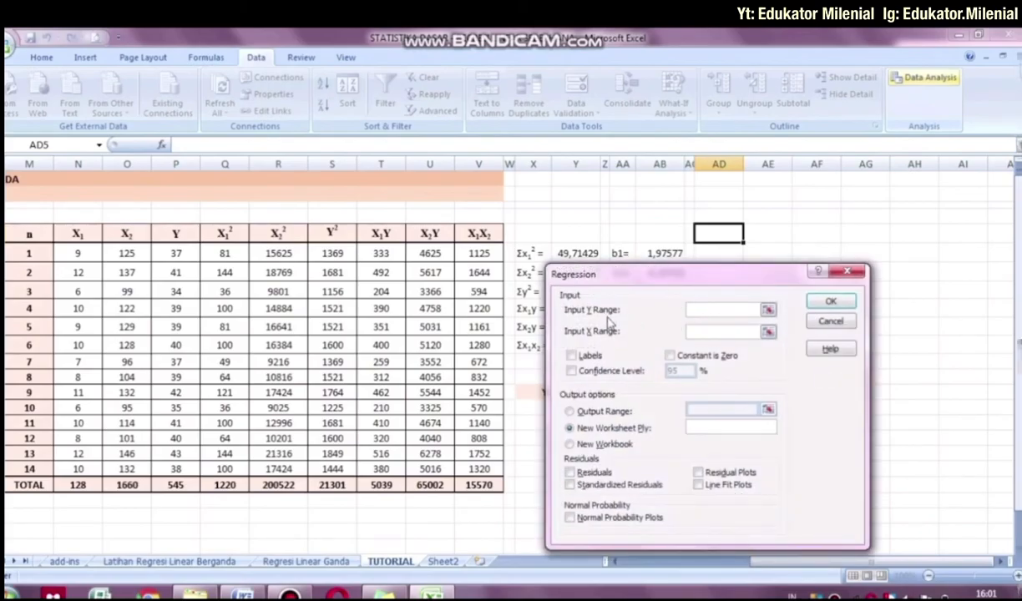
Step: Set the regression's Y input range to $P$6:$P$19 and its X input range to $N$6:$O$19
drag(176, 253, 180, 464)
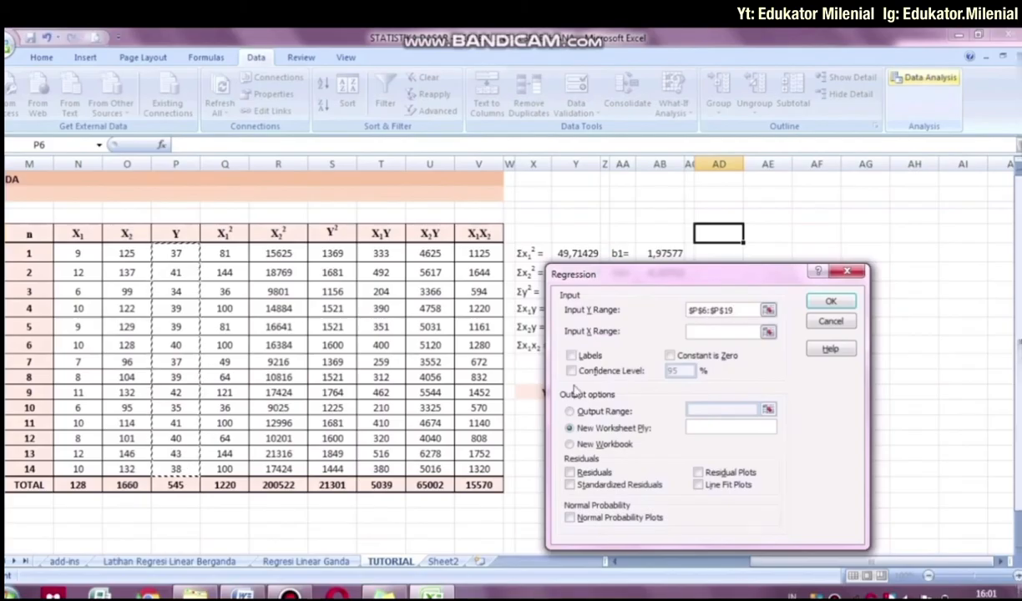
click(708, 330)
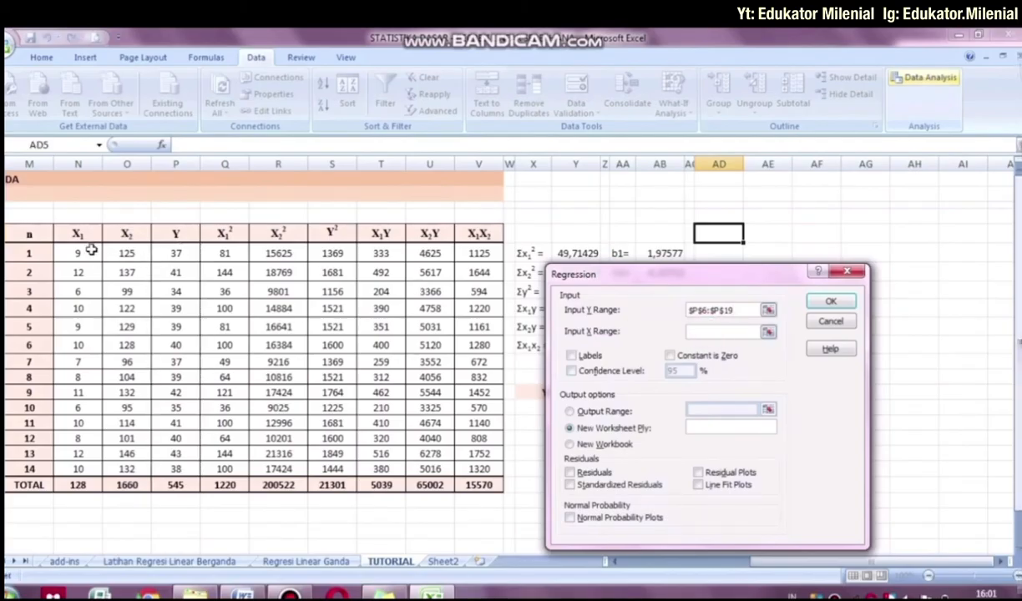
drag(79, 252, 138, 469)
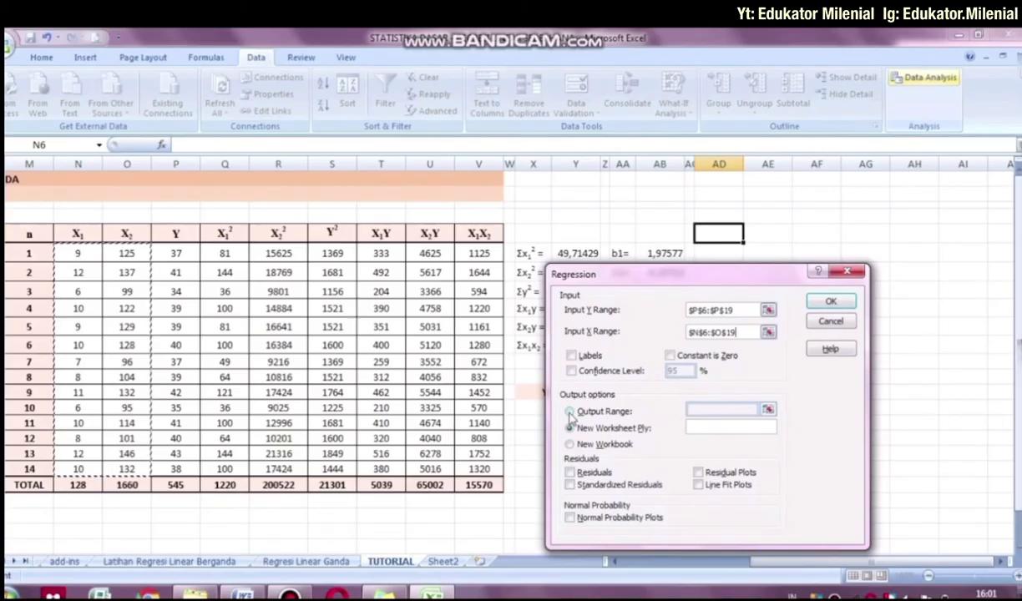
Step: Set the regression's output range to $AD$5 on this sheet and run the analysis
click(693, 412)
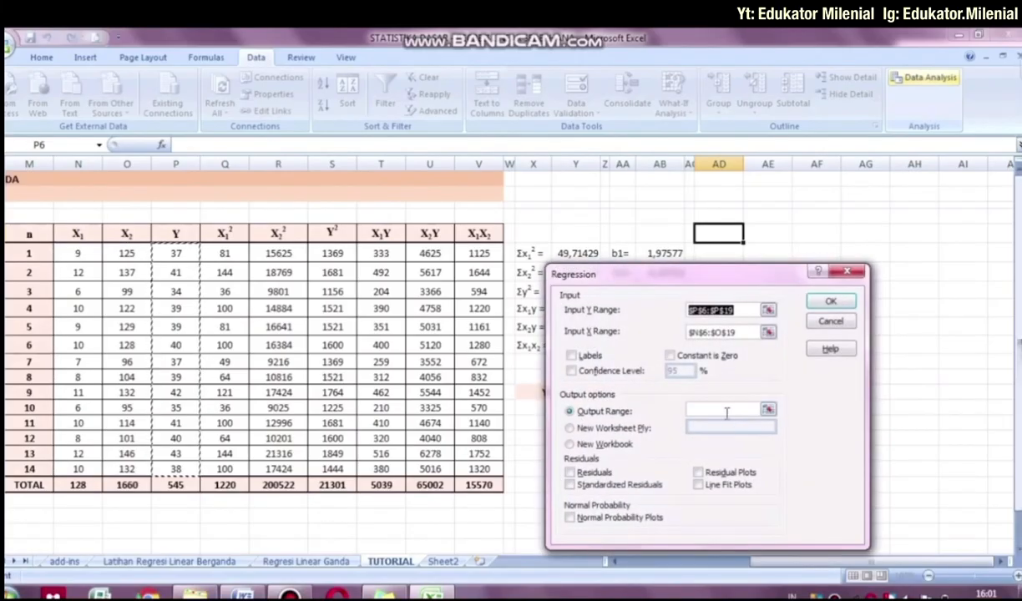
click(727, 413)
click(724, 232)
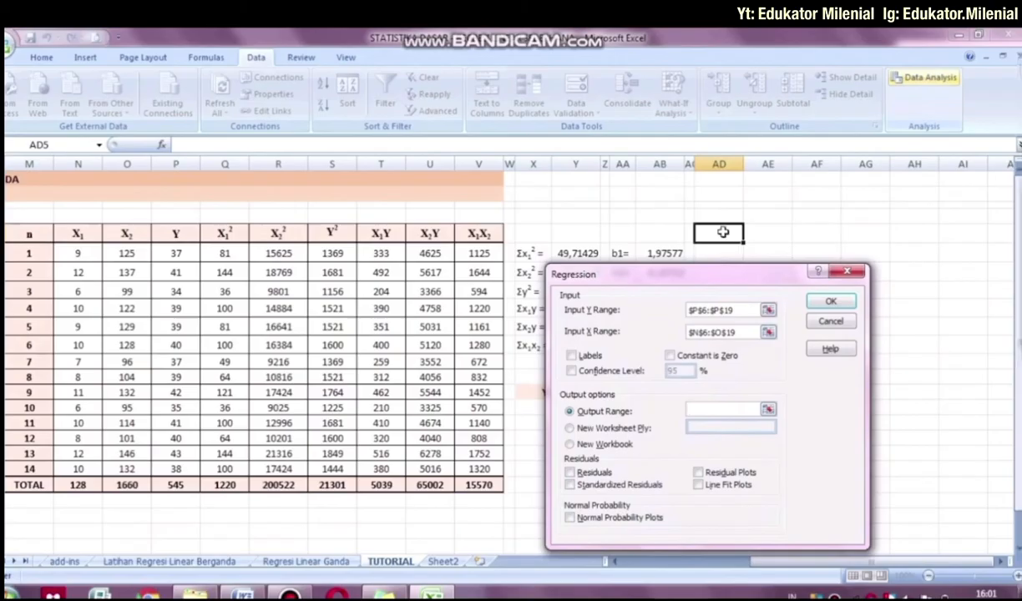
click(724, 232)
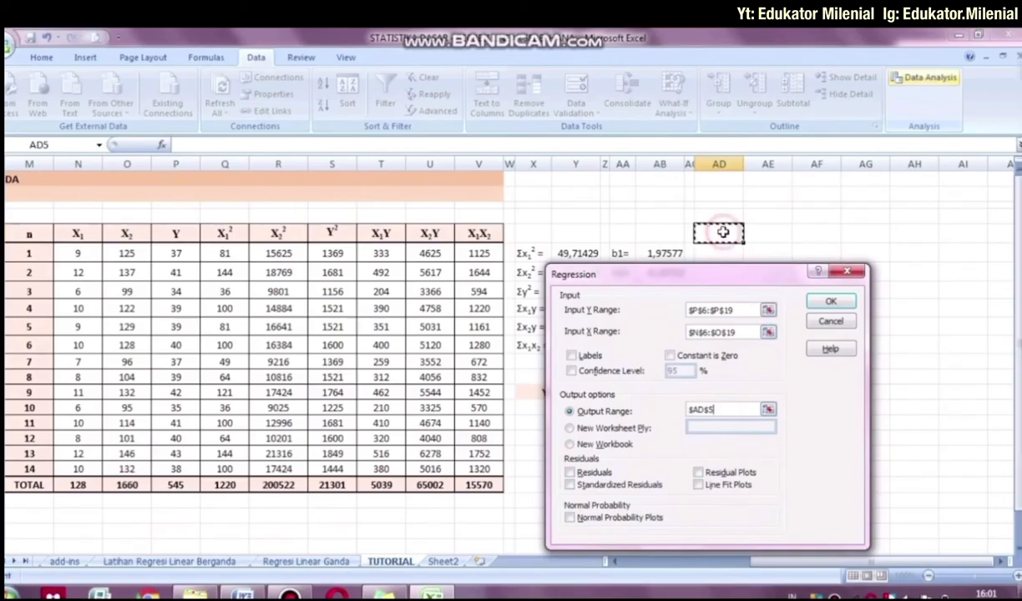
click(835, 300)
click(835, 292)
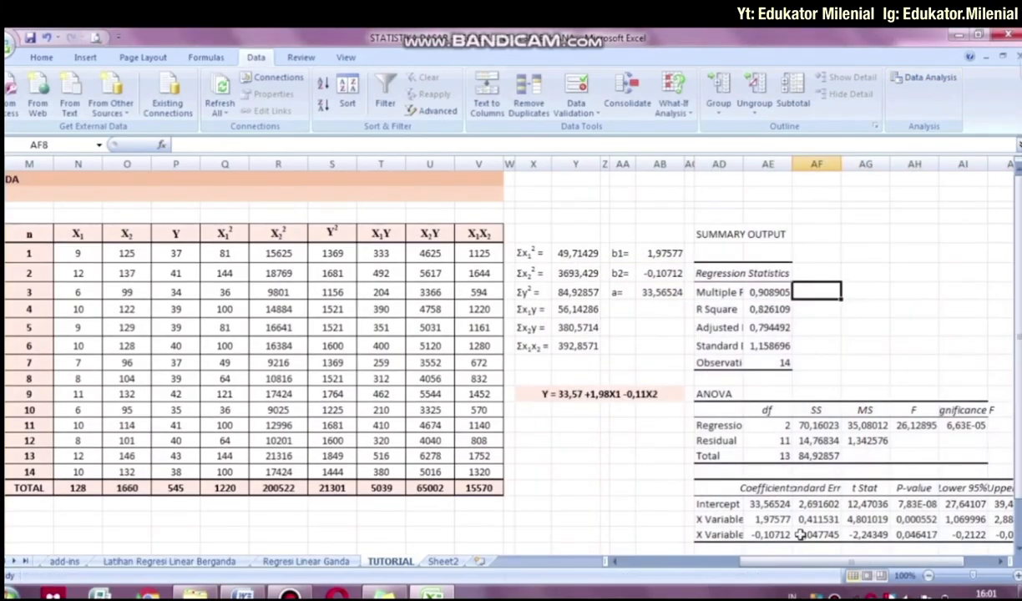
Step: Fill the manual a value in AB8 and the Intercept coefficient in AE21 with the same light green
click(767, 504)
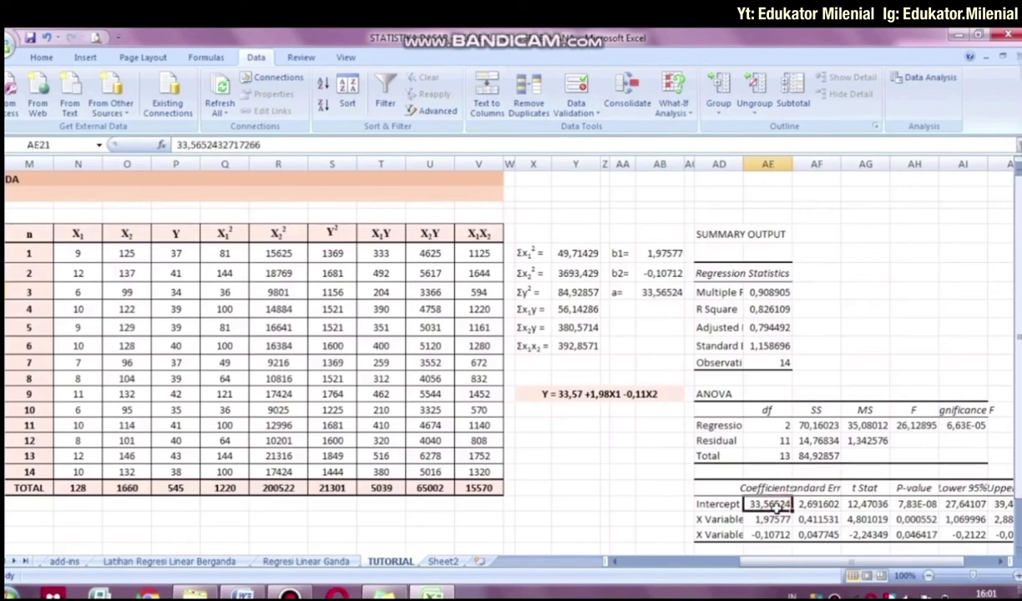
click(655, 292)
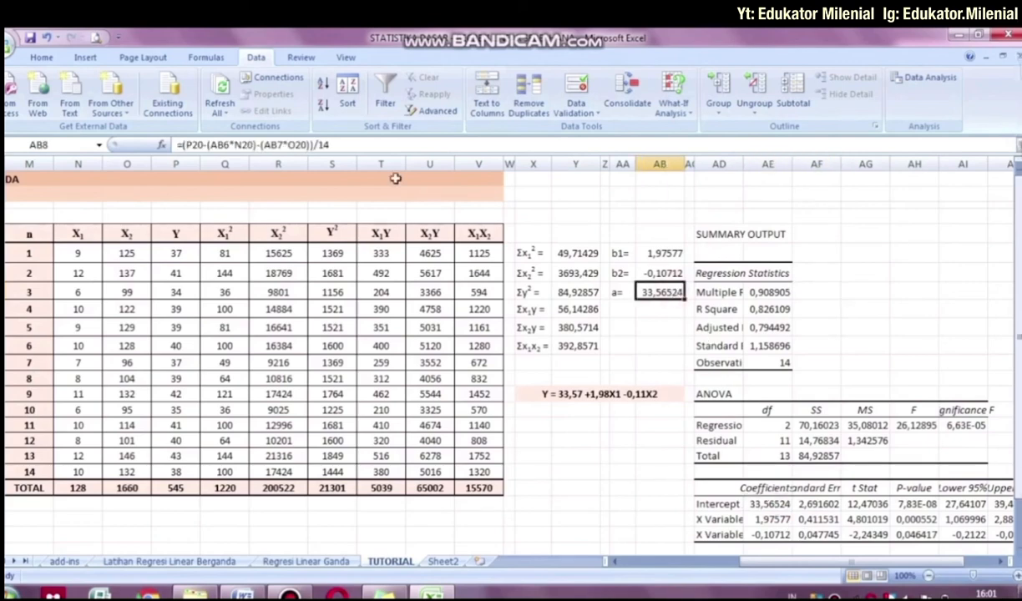
click(42, 57)
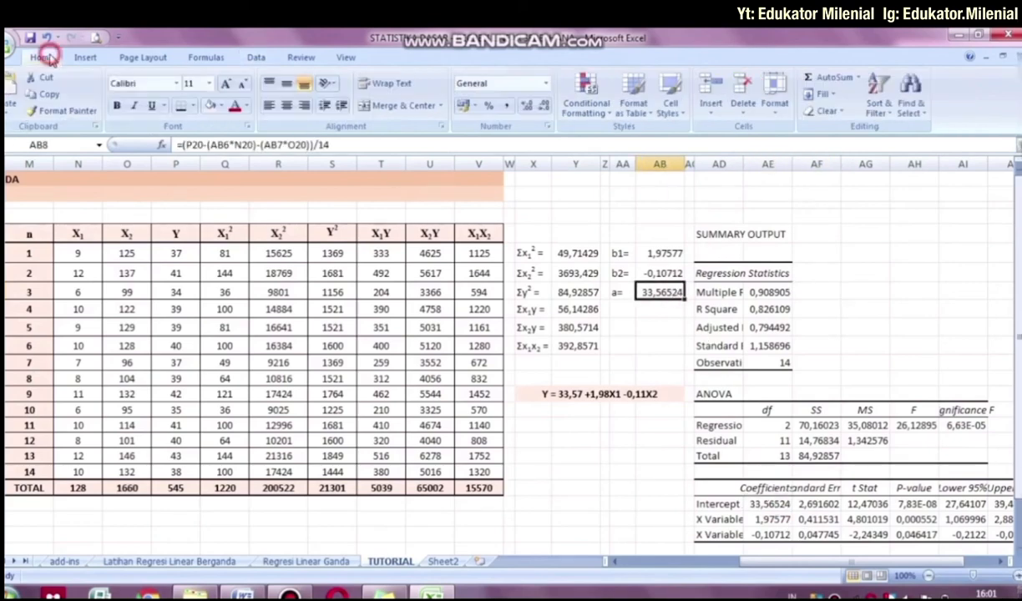
click(221, 106)
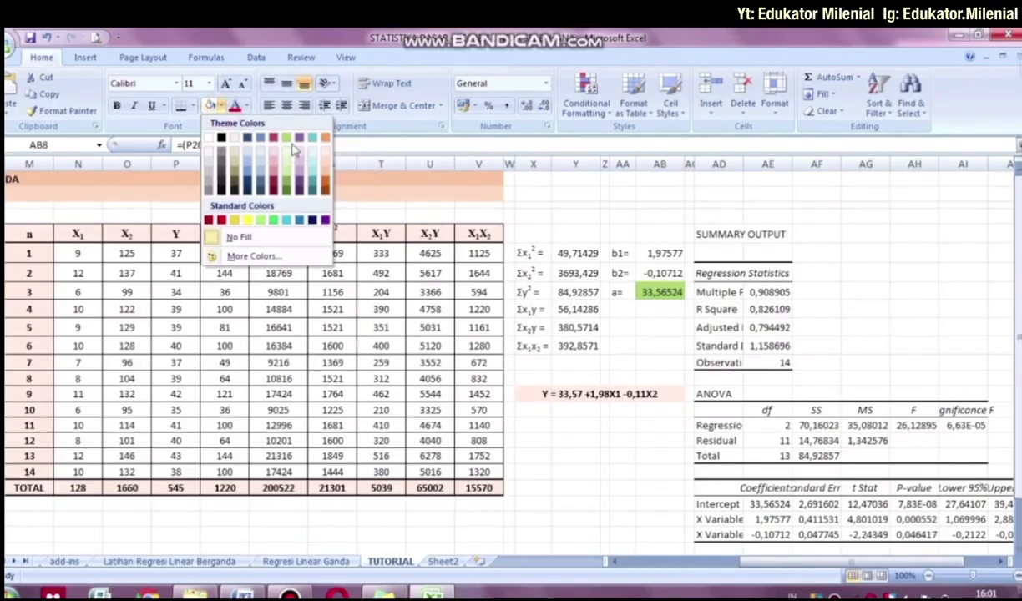
click(258, 222)
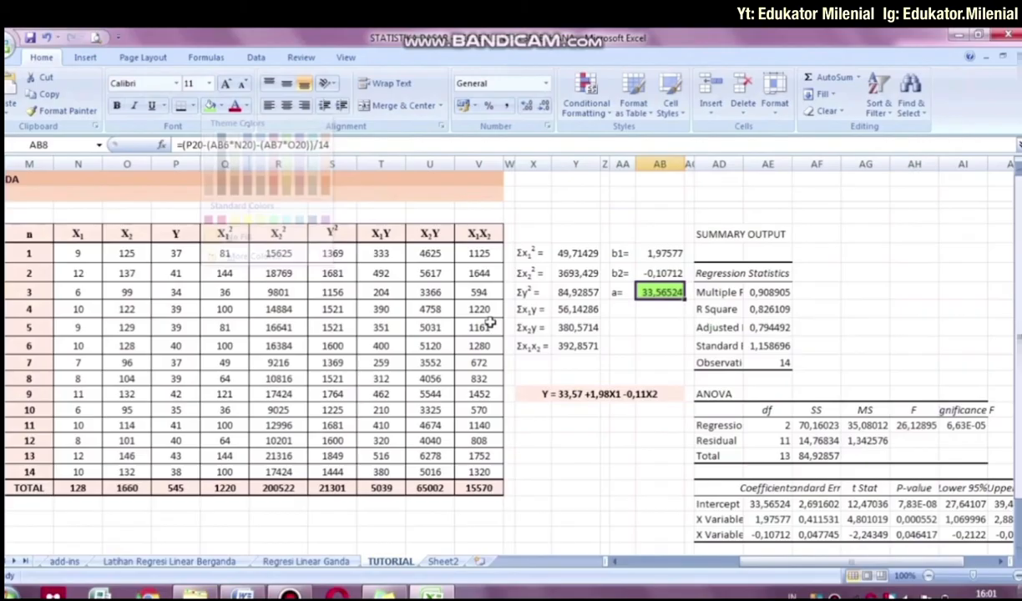
click(764, 504)
click(210, 106)
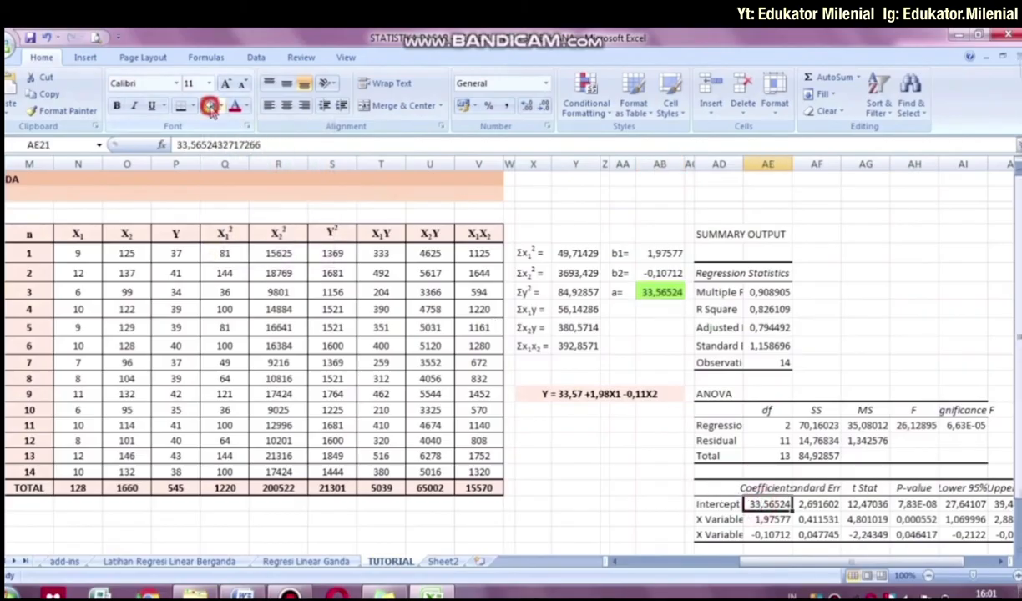
Step: Fill the manual b1 value in AB6 and the first X Variable coefficient in AE22 with the same light teal
click(648, 253)
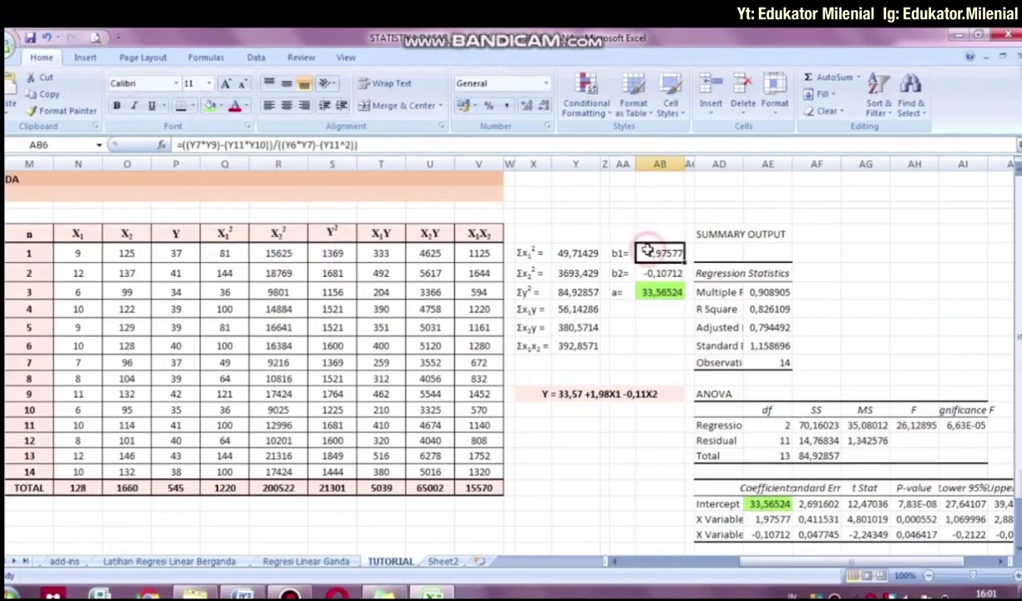
click(218, 106)
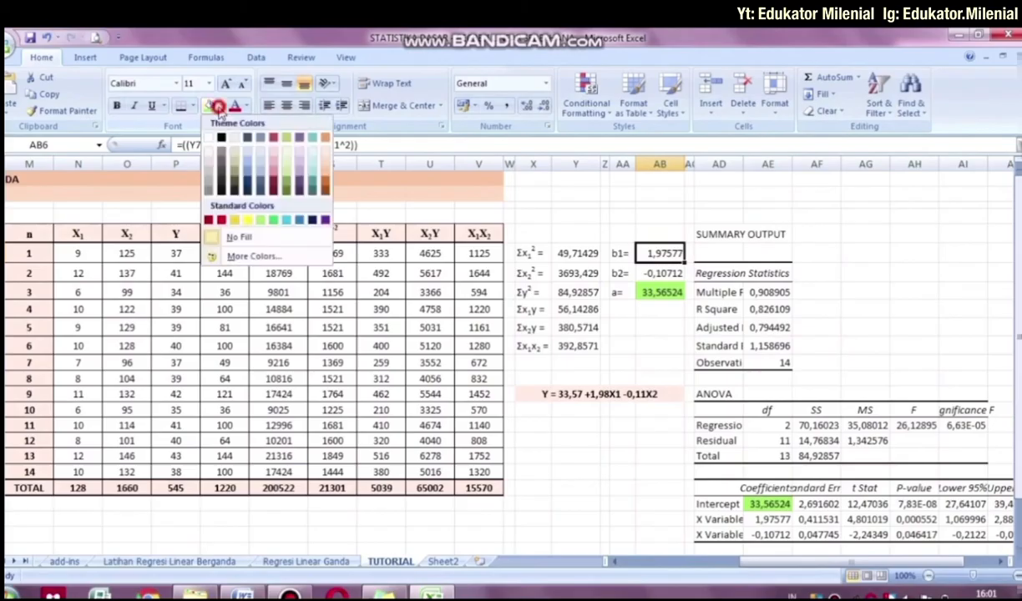
click(311, 171)
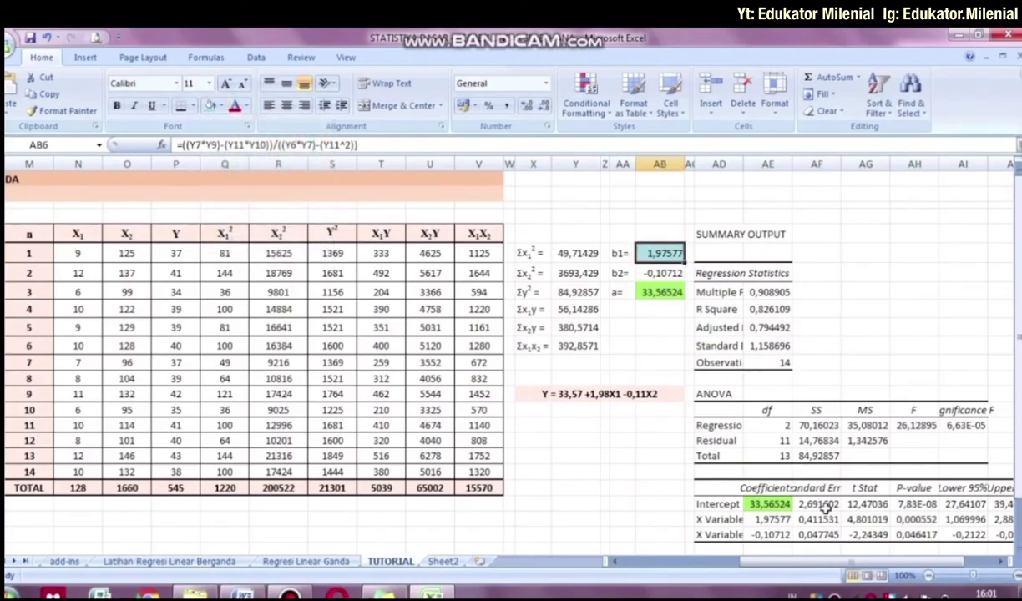
click(769, 519)
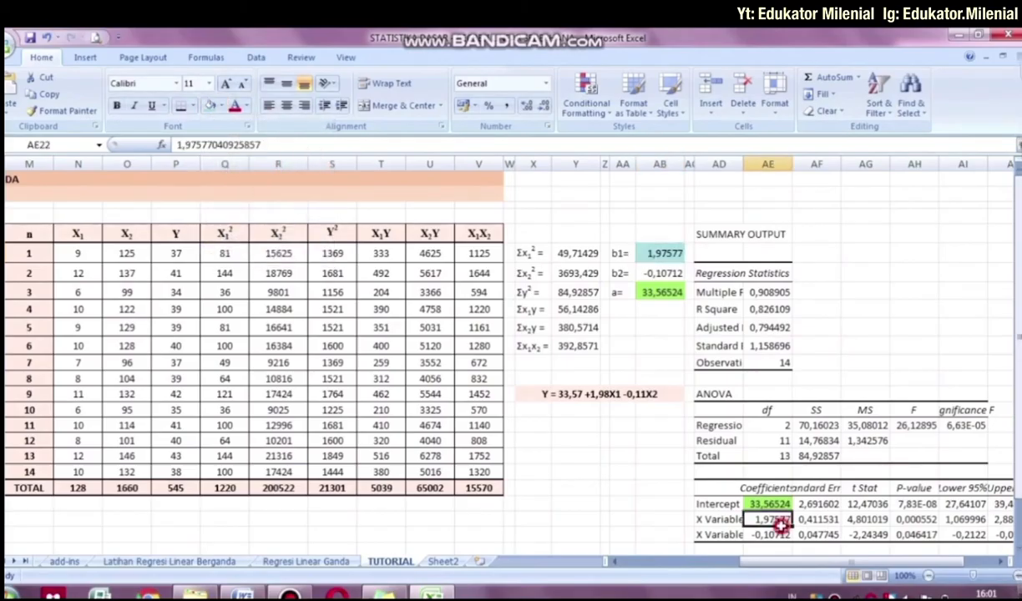
click(209, 106)
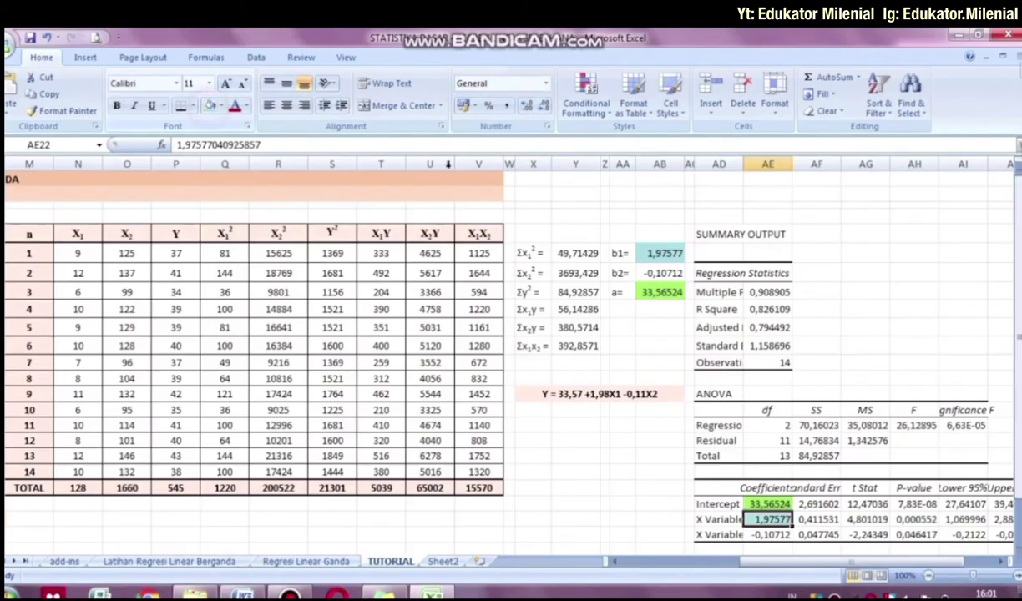
Step: Fill the manual b2 value in AB7 and the second X Variable coefficient in AE23 with the same light orange
click(660, 273)
click(220, 107)
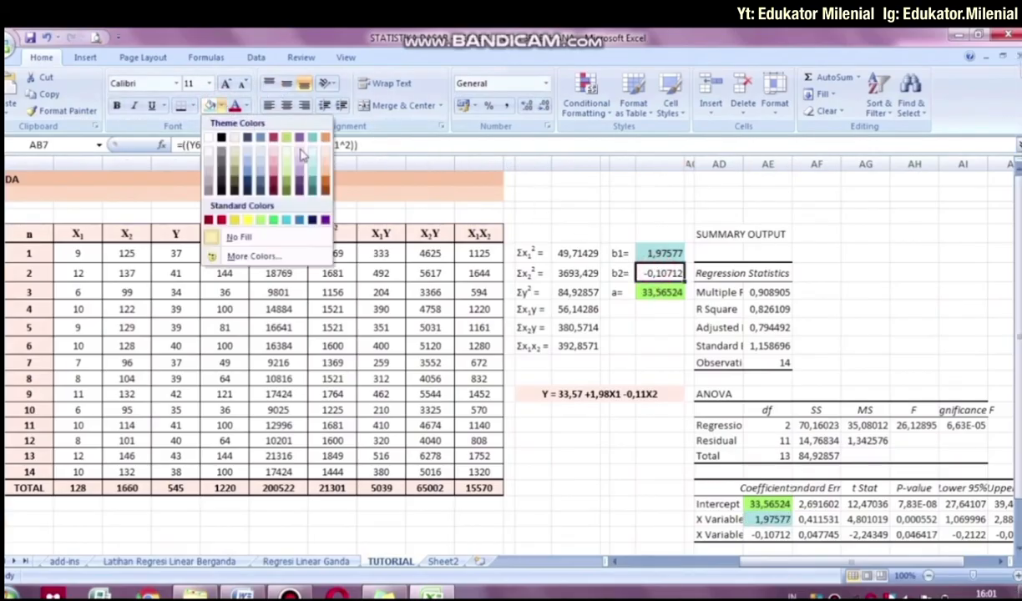
click(320, 166)
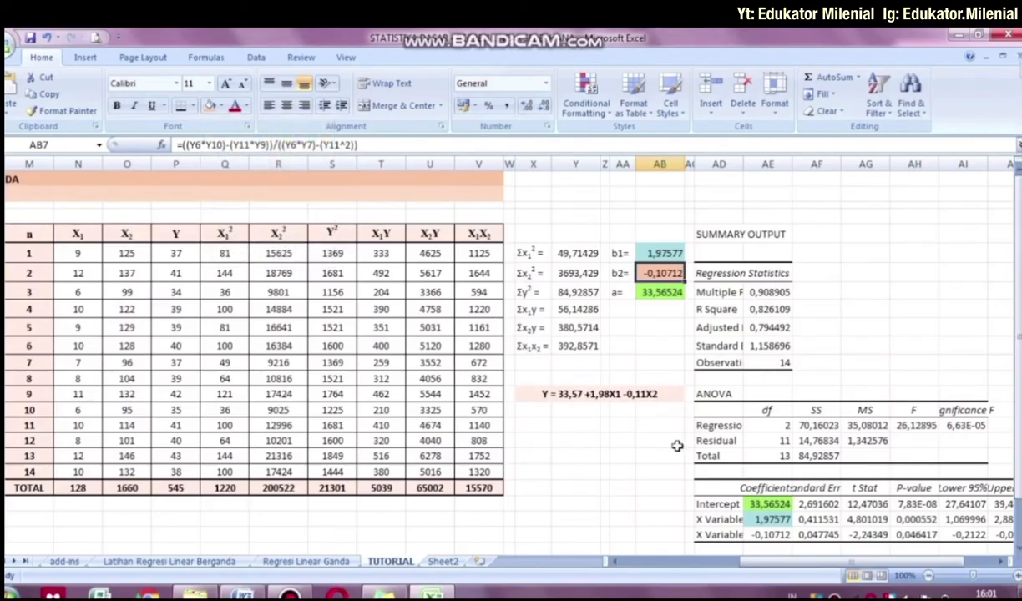
click(764, 535)
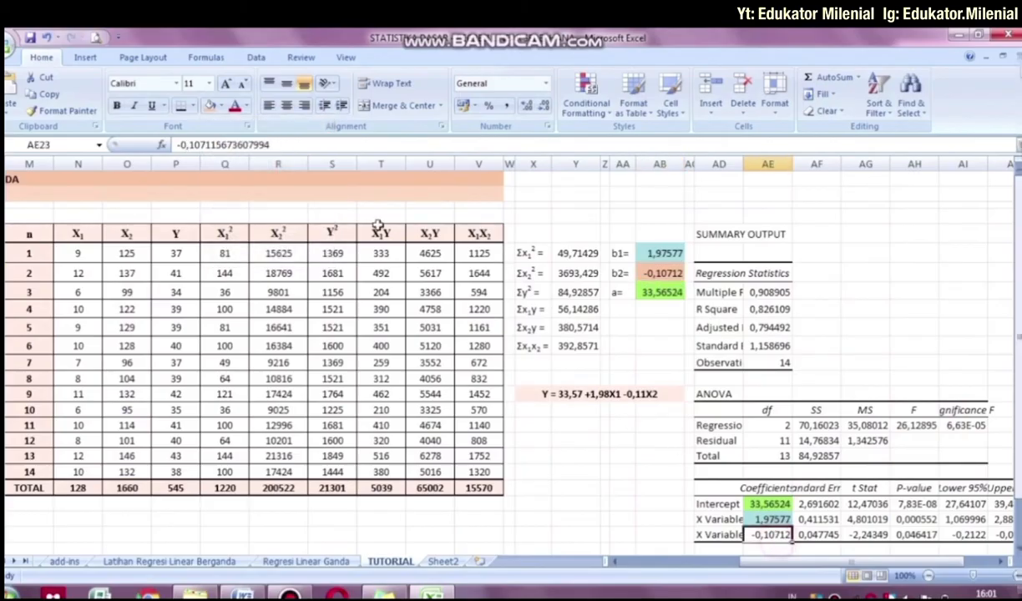
click(210, 106)
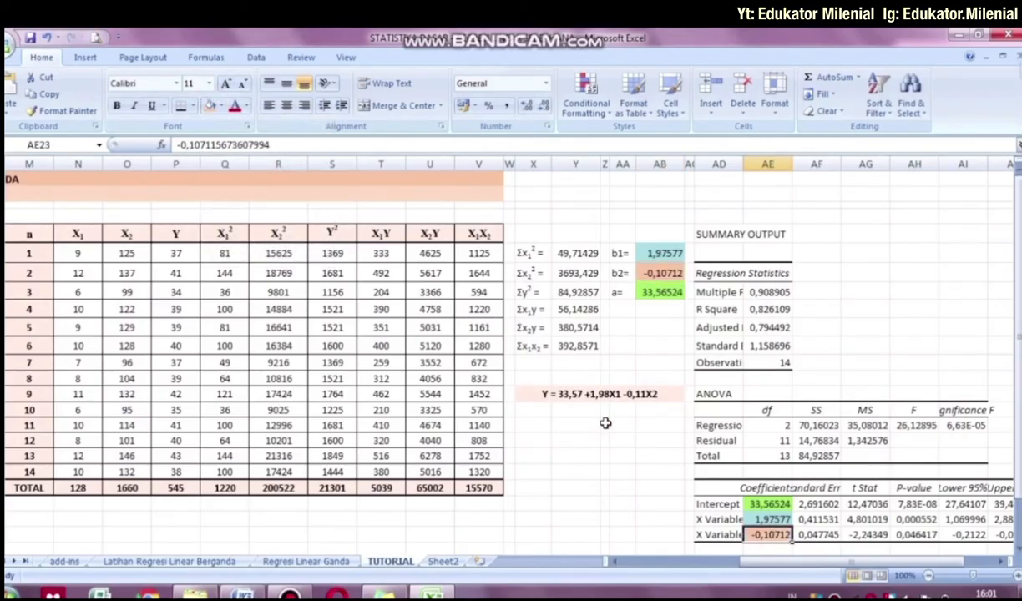
Step: Fill the P-values of both X variables in AH22:AH23 with light purple
click(623, 452)
key(Right)
scroll(626, 453, right, 1)
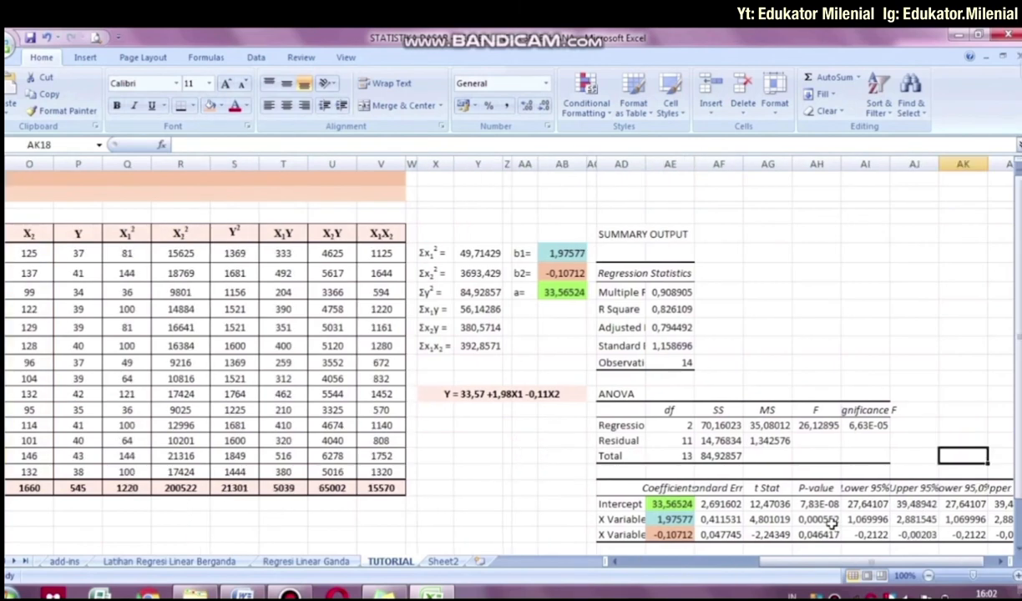
click(822, 519)
drag(831, 521, 831, 535)
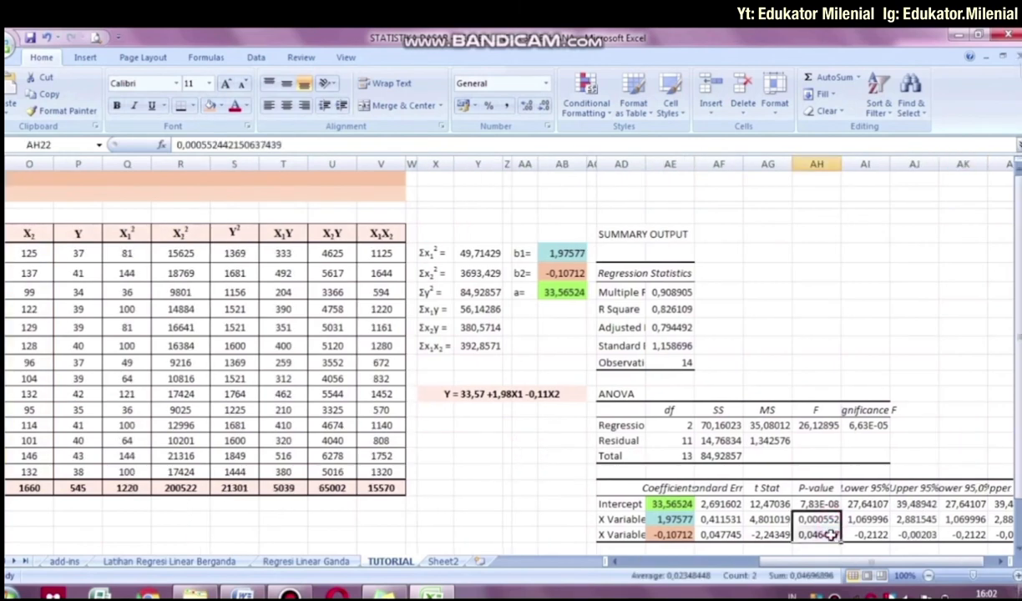
click(222, 106)
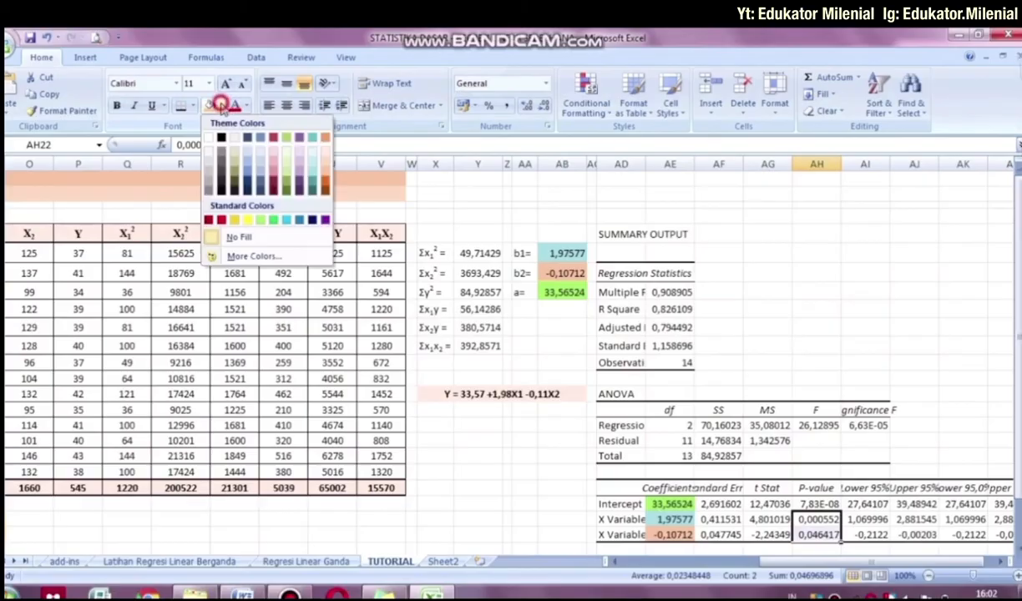
click(296, 159)
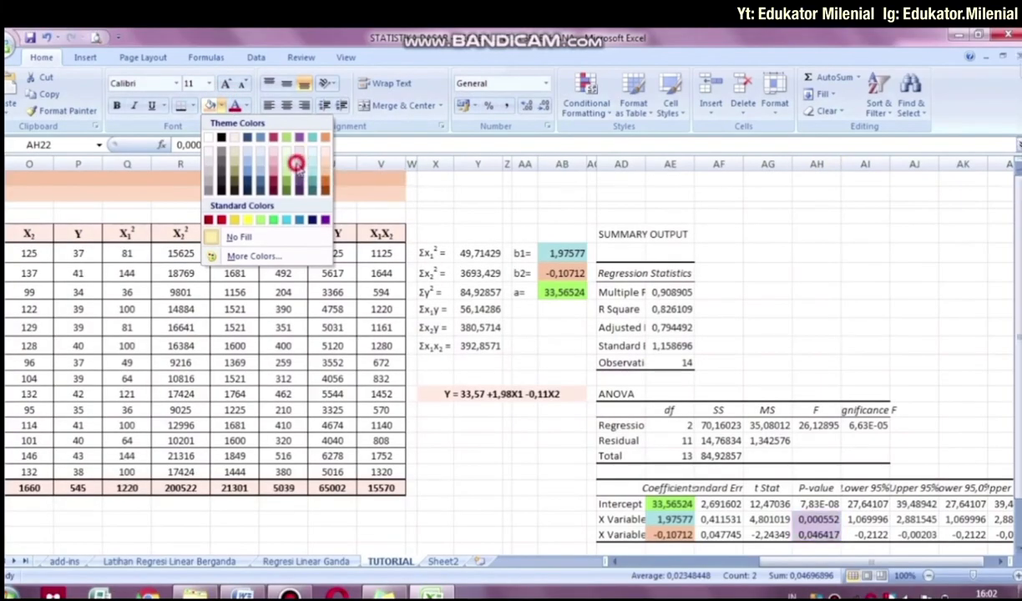
Step: Examine the Significance F column in the ANOVA table and the P-values of the two X variables in AH22 and AH23
click(887, 410)
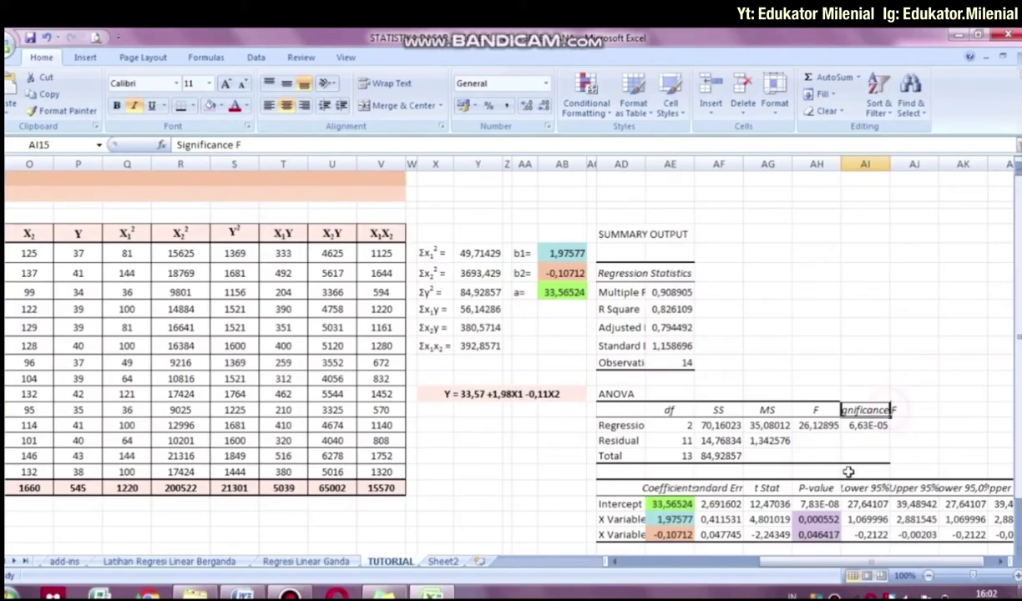
click(822, 517)
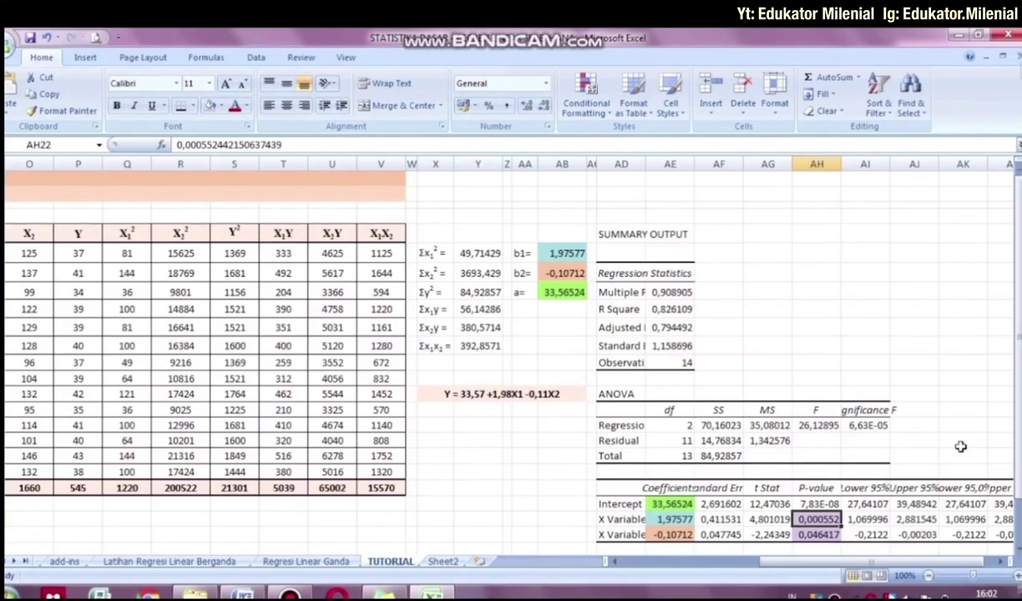
key(Down)
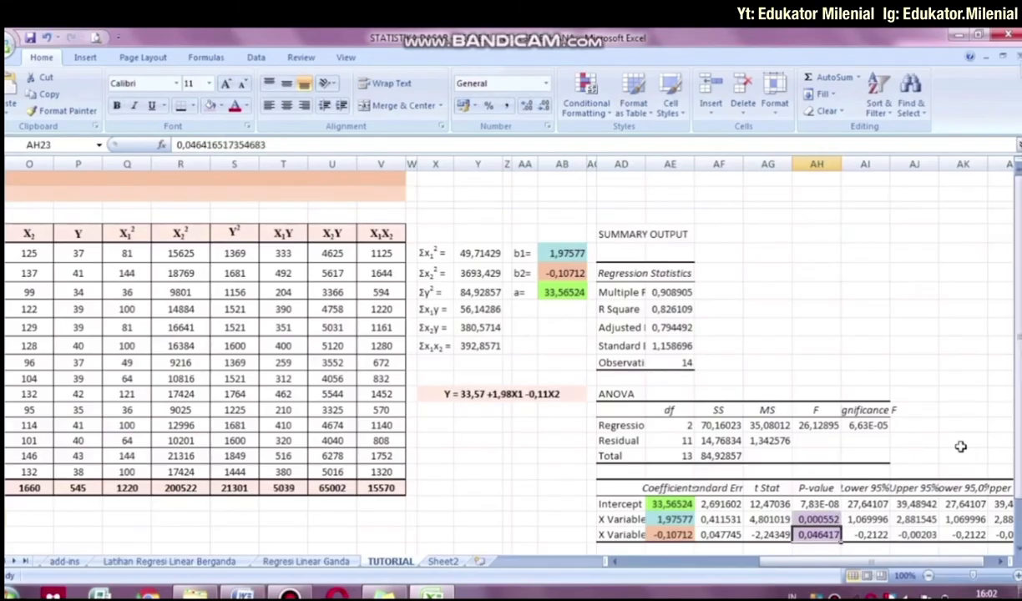
key(Up)
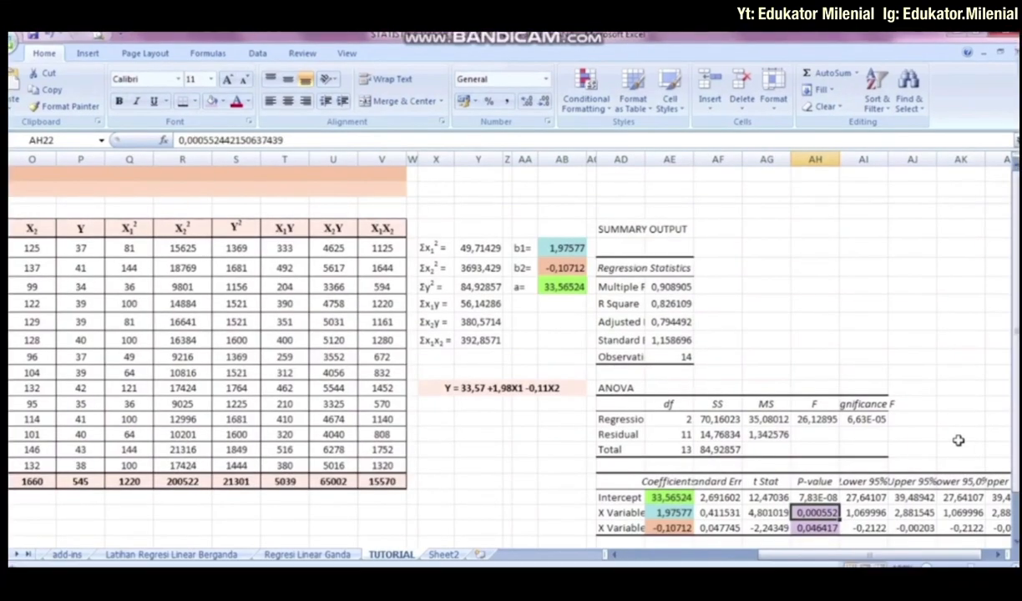